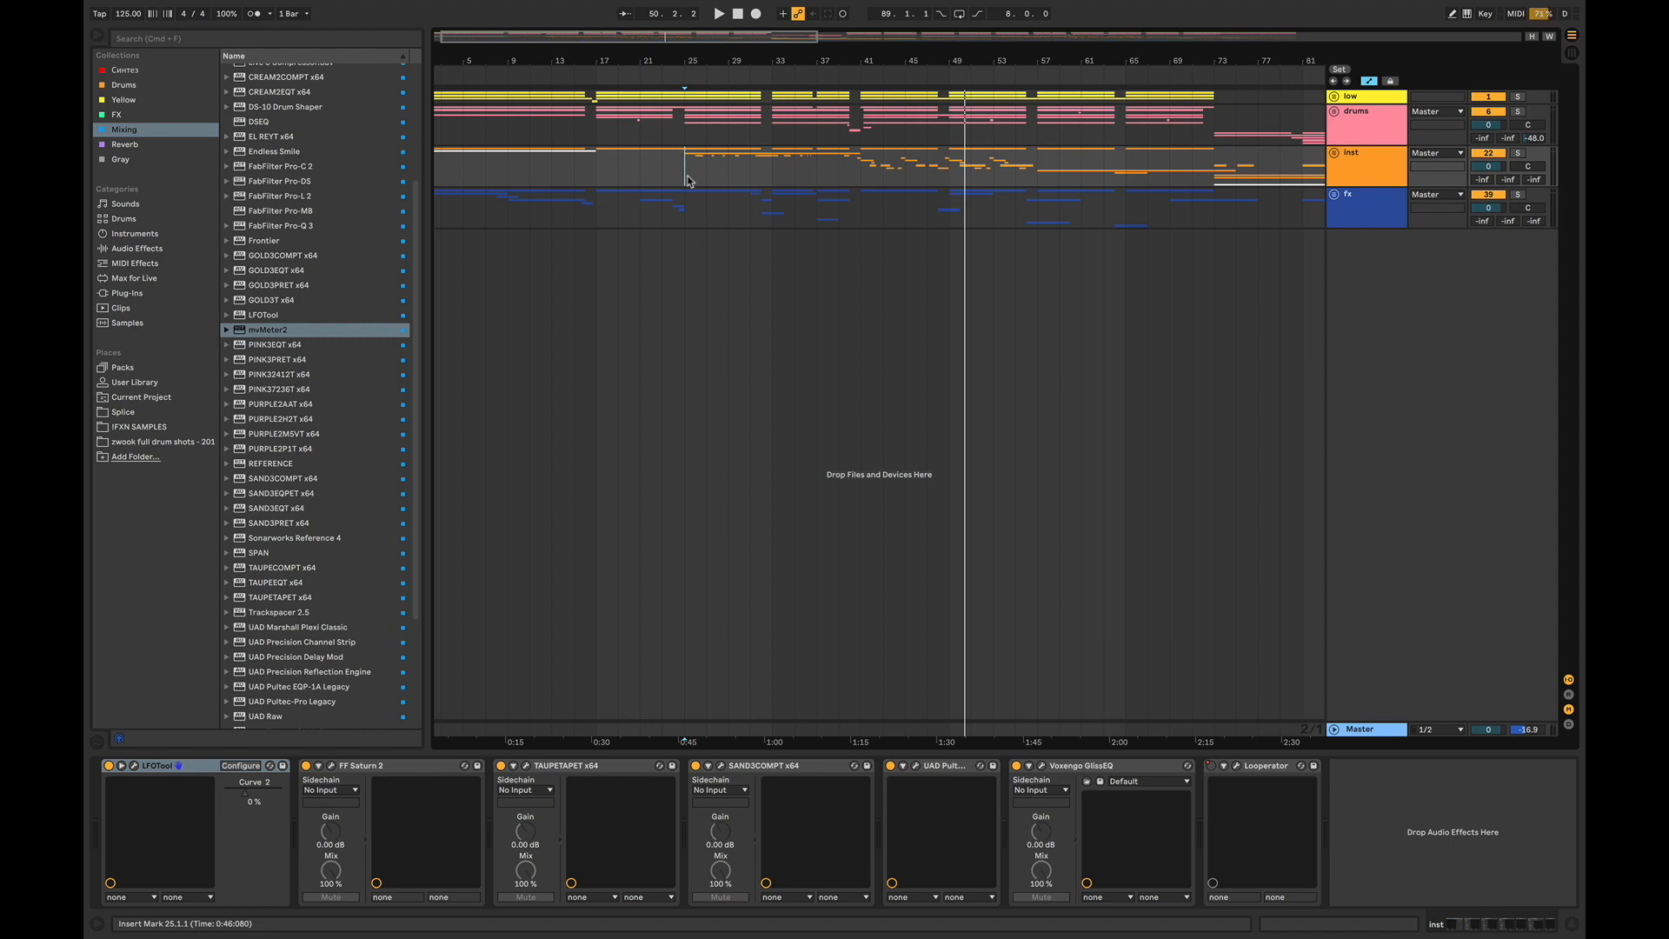
Step: Unfold the low group around bar 25 of the arrangement and display the kick track's device chain
left_click_drag(622, 37, 585, 13)
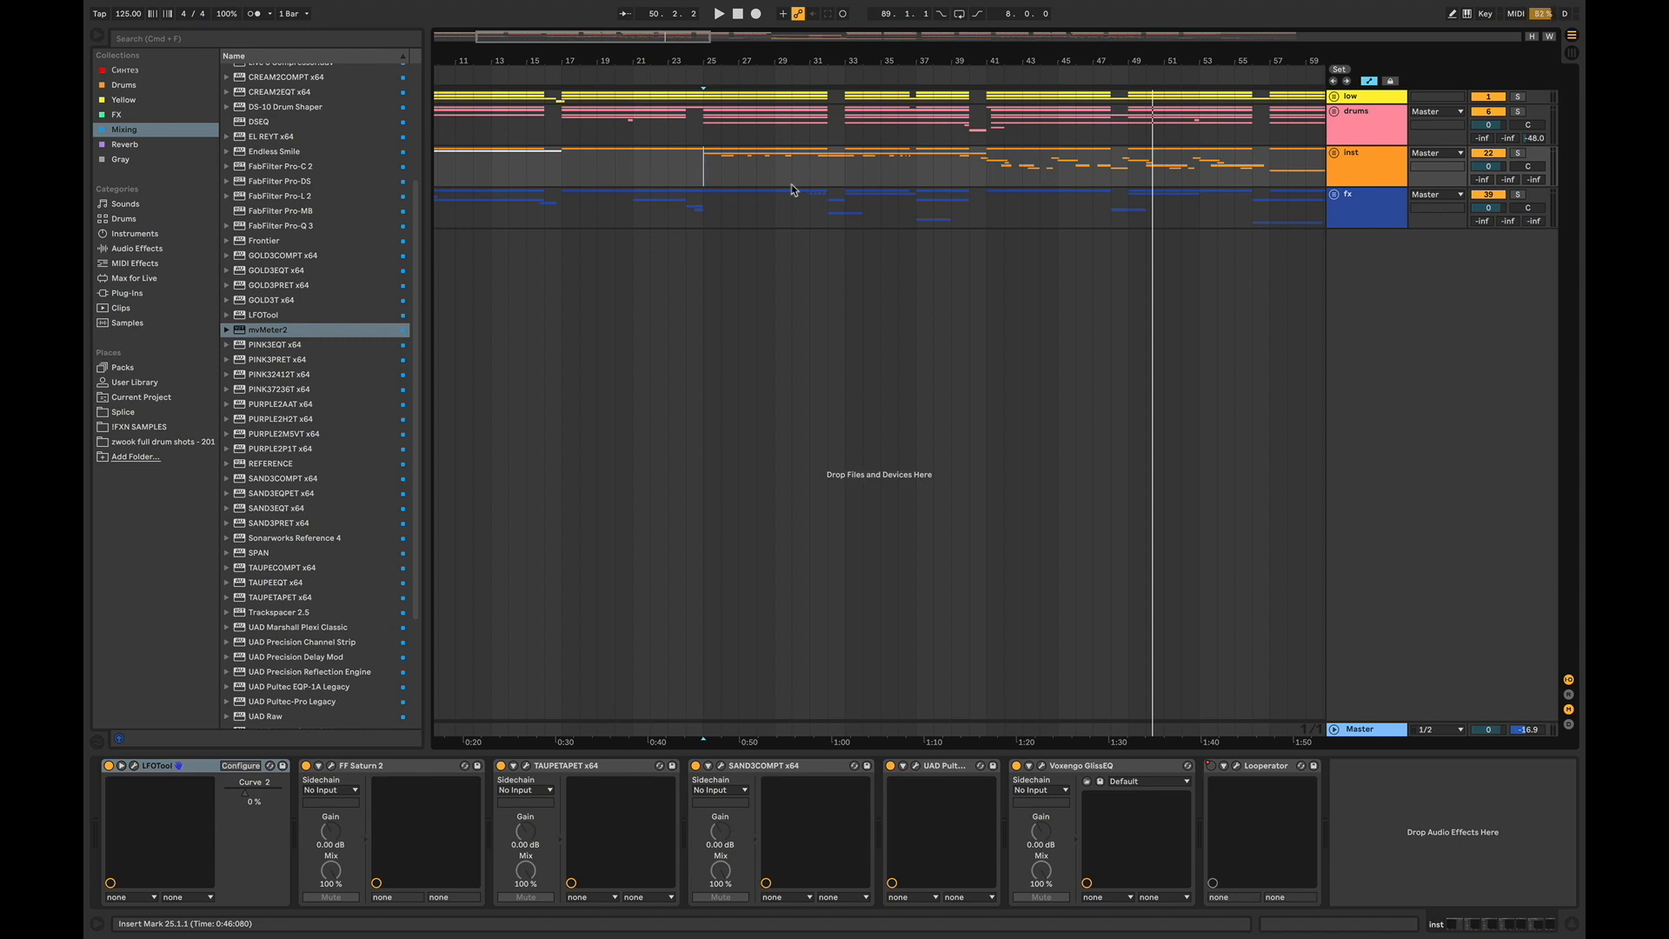
left_click_drag(620, 37, 598, 107)
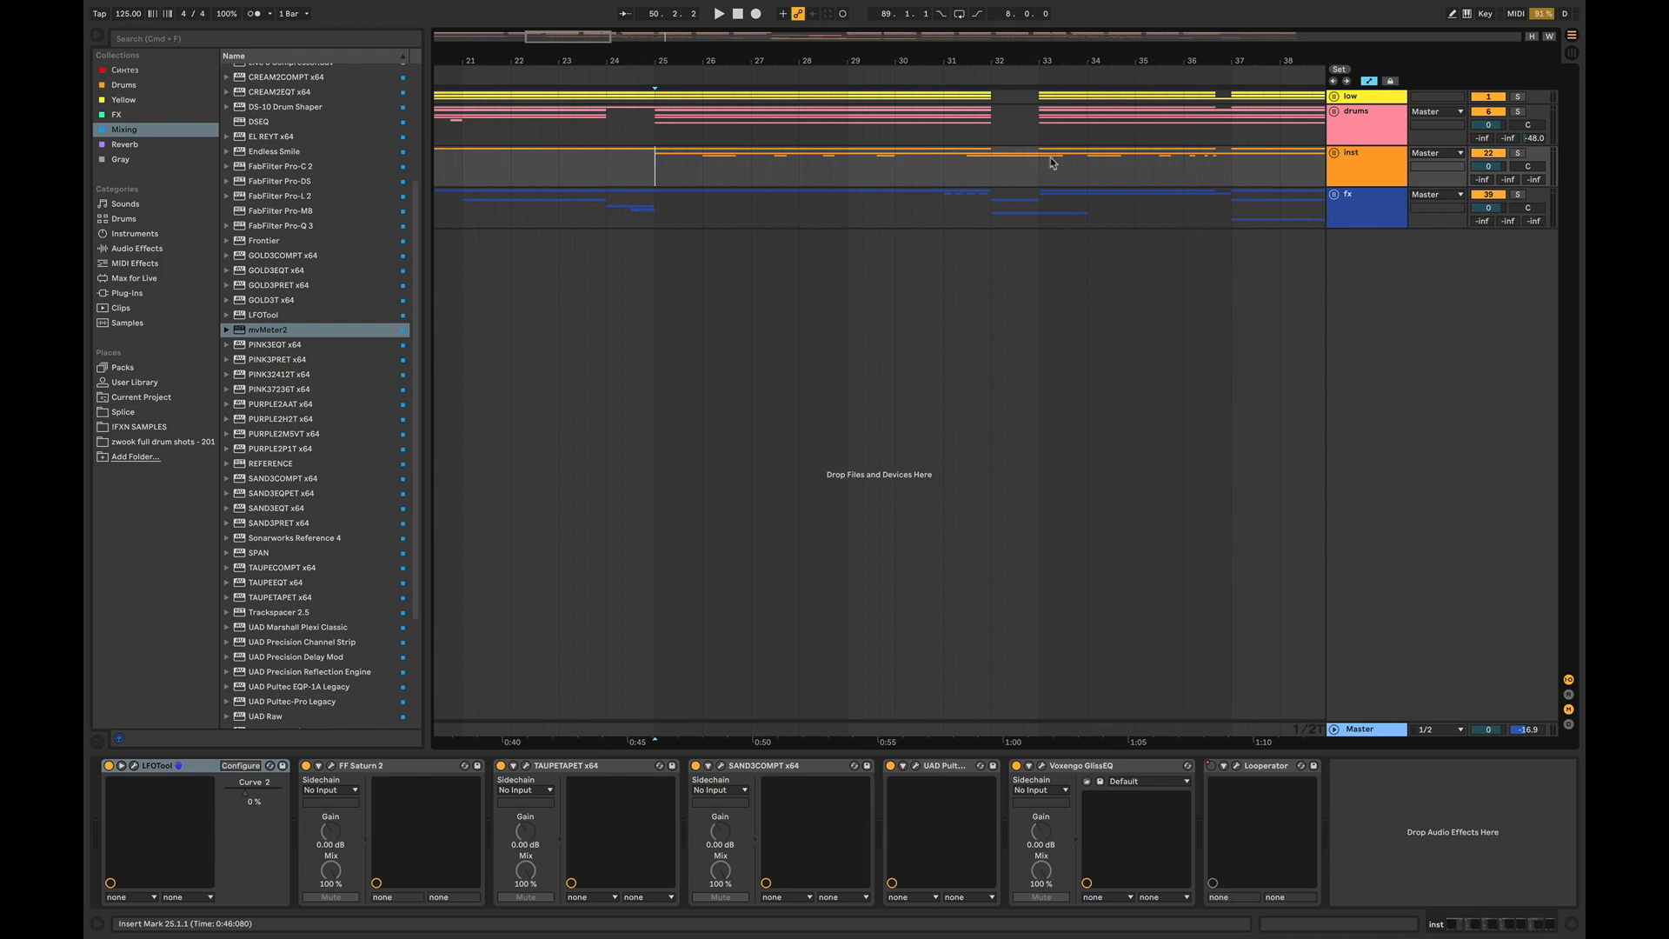
left_click(1335, 97)
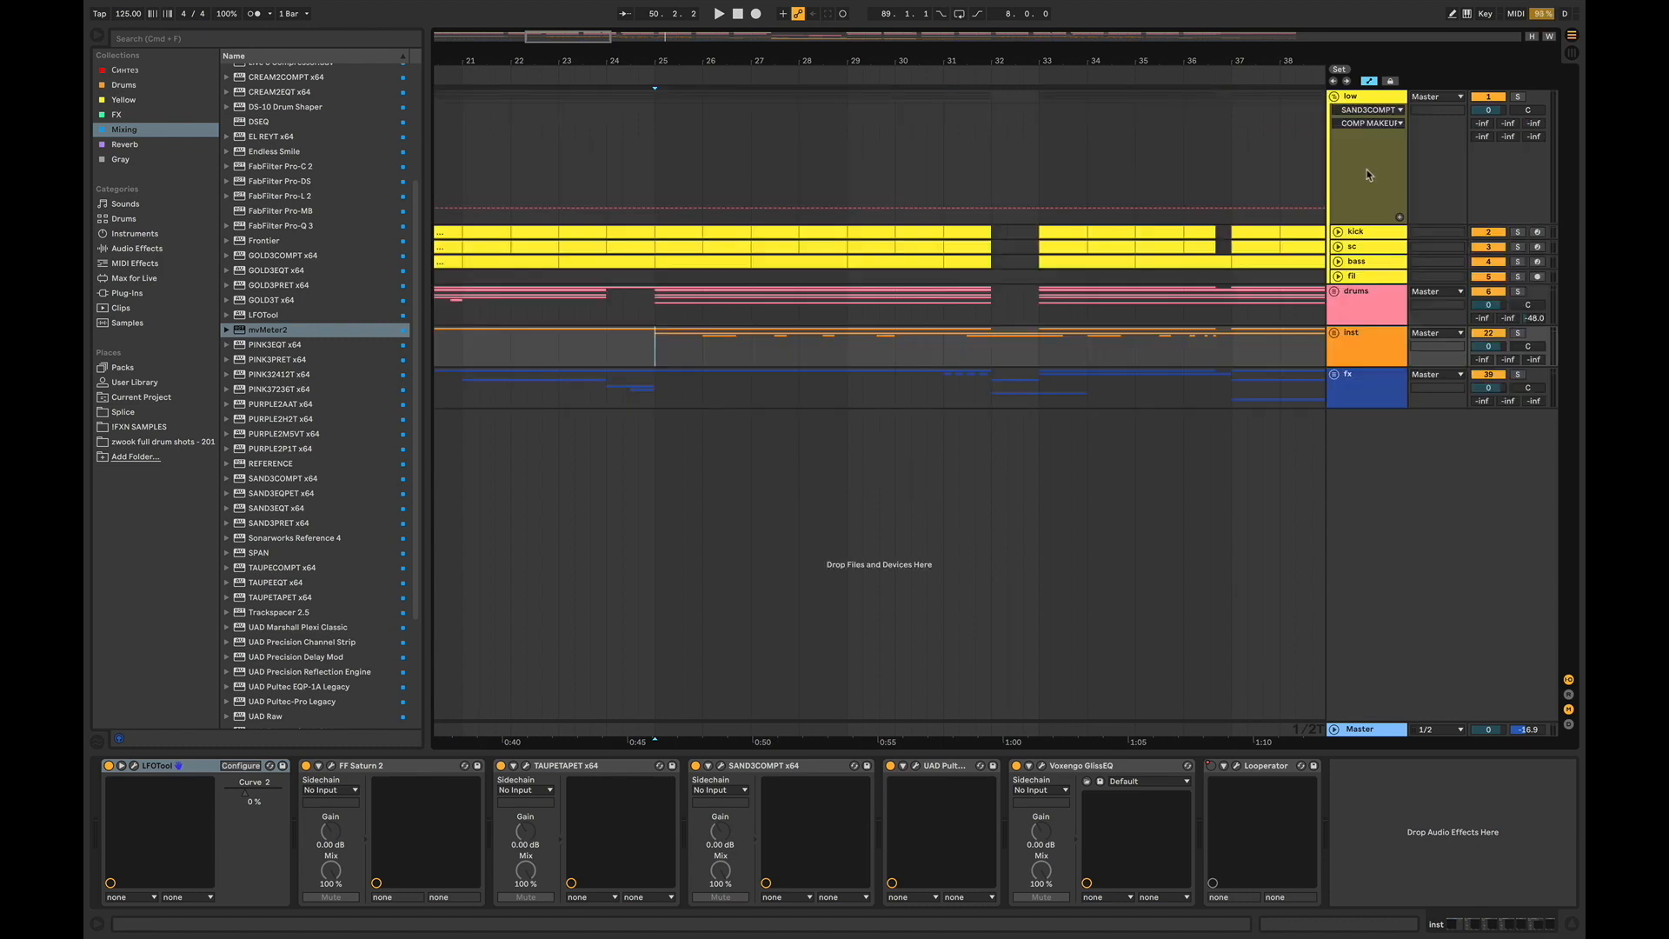
left_click(1354, 231)
scroll(1512, 895, "right", 2)
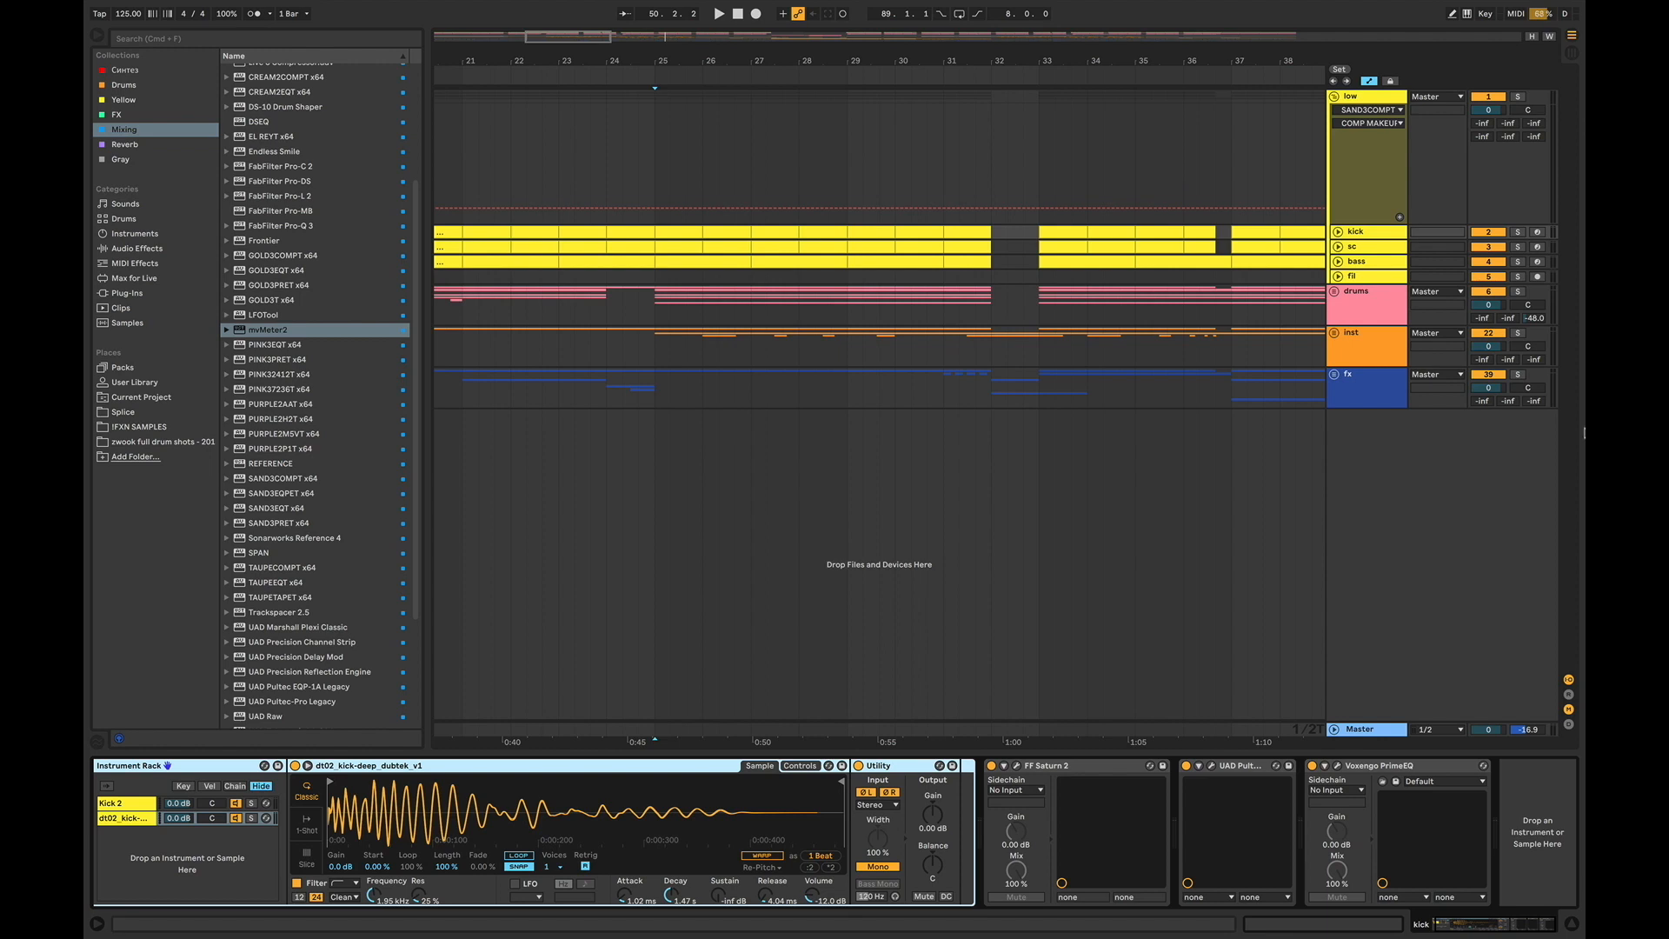
Step: Set the playback start at bar 25, solo the low group and bypass FF Saturn 2 on the bass track
left_click(670, 177)
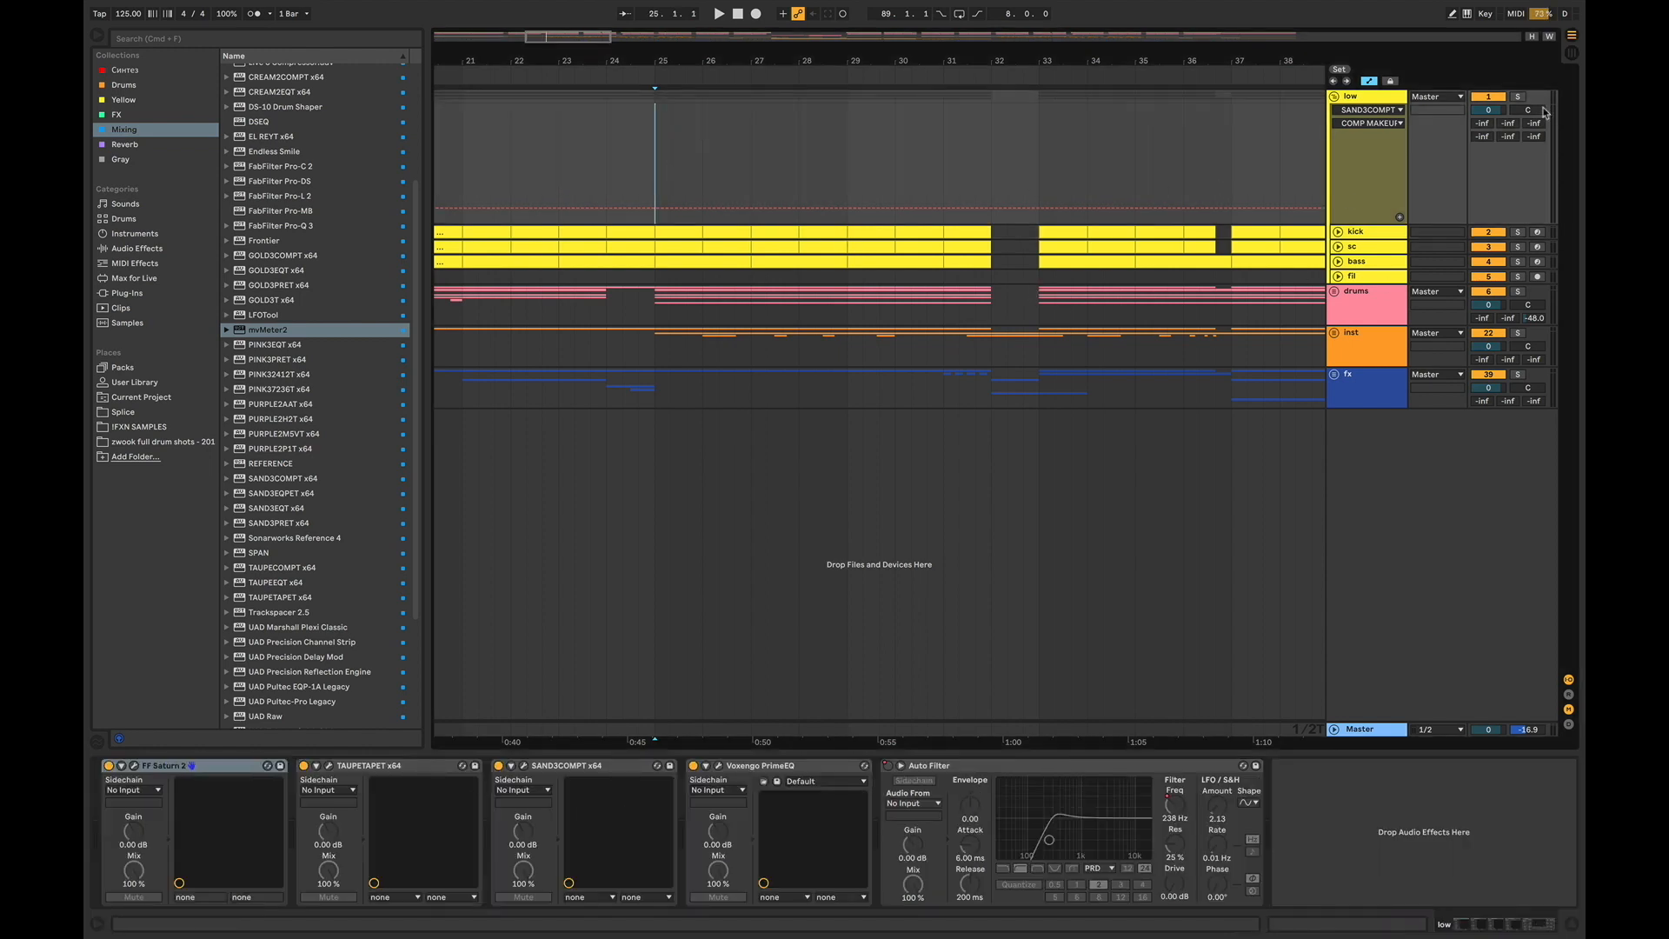
left_click(1518, 97)
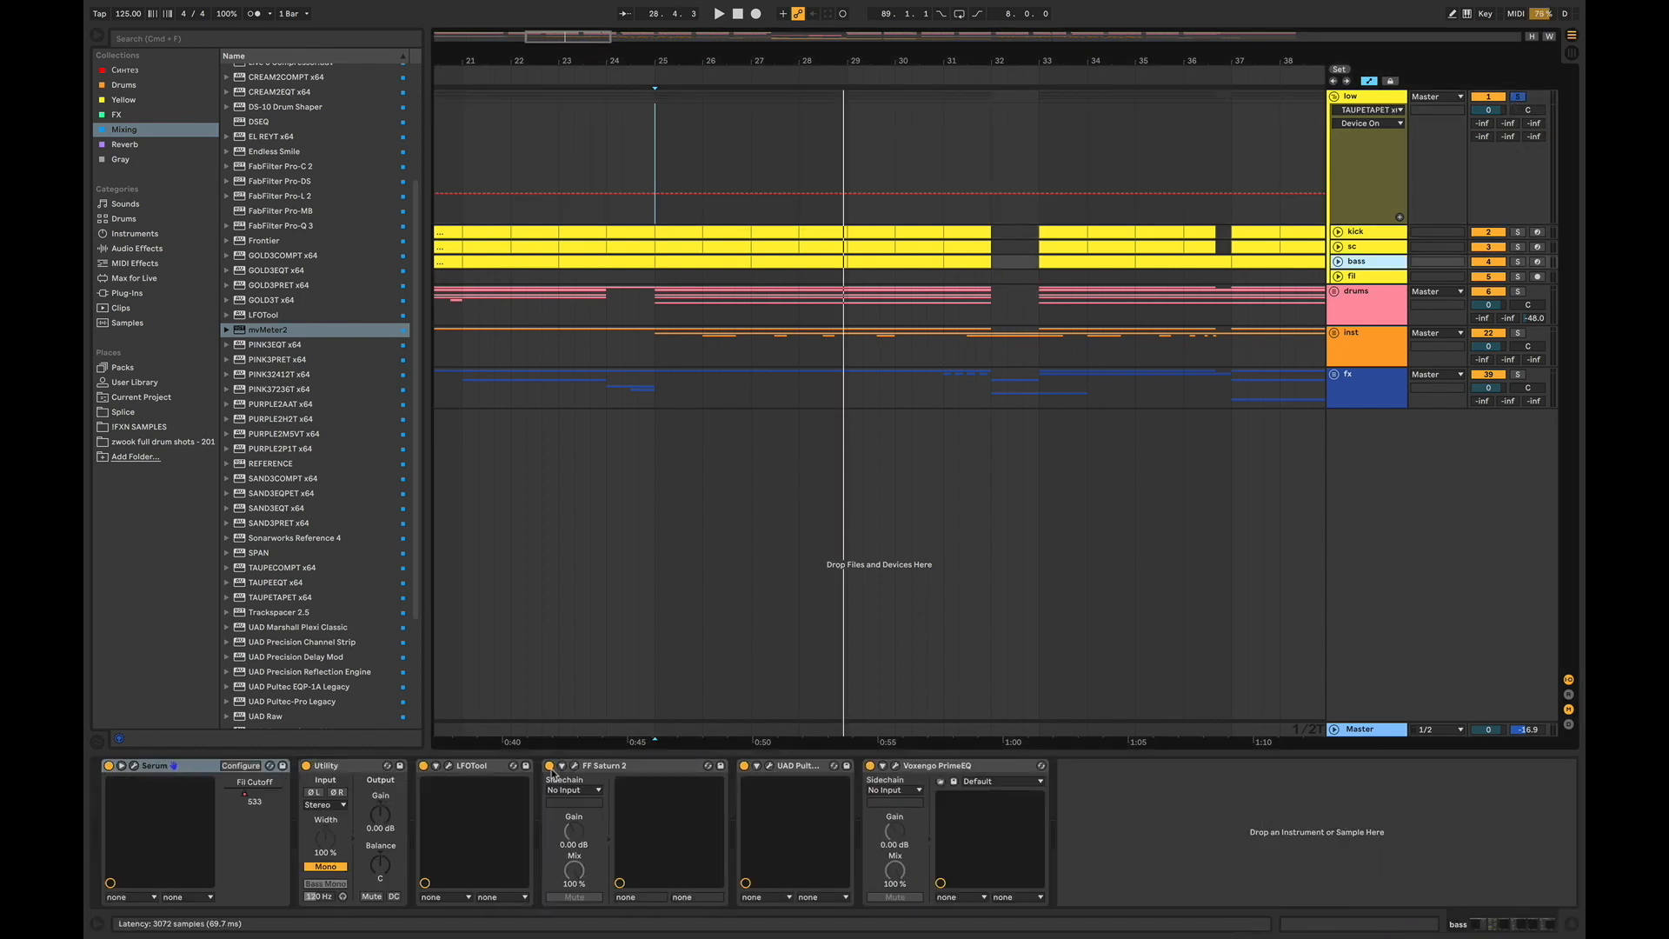
left_click(550, 767)
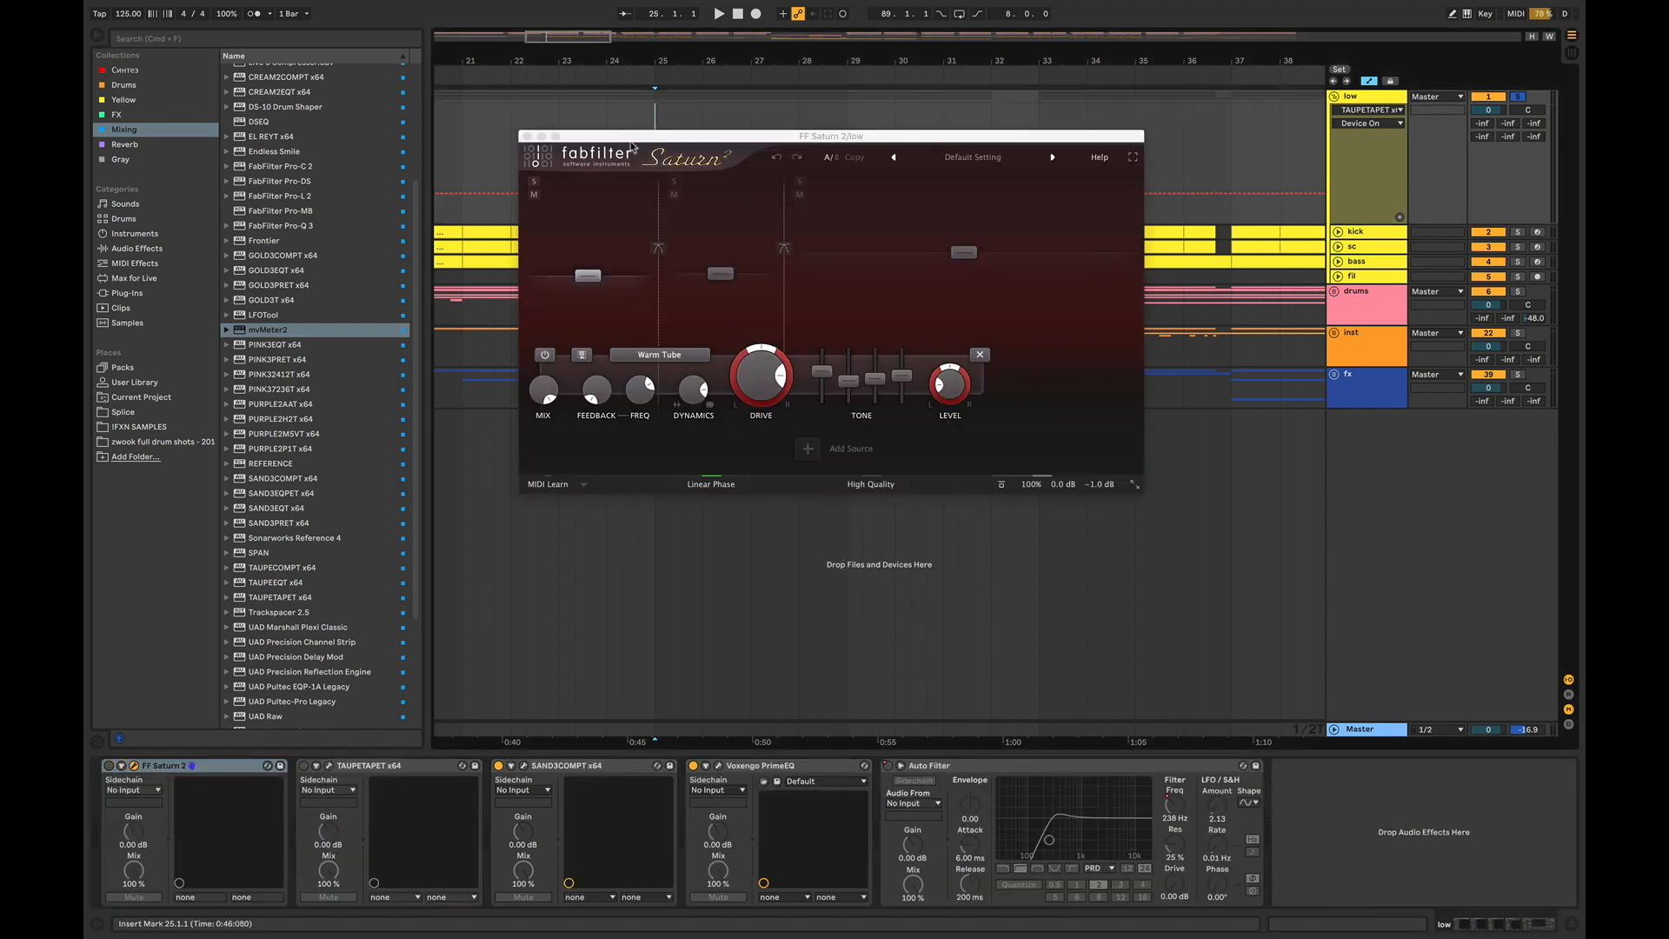
Step: Move the low group's FF Saturn 2 window aside and audition the soloed low end with the saturation bypassed
left_click_drag(634, 148, 804, 517)
key("space")
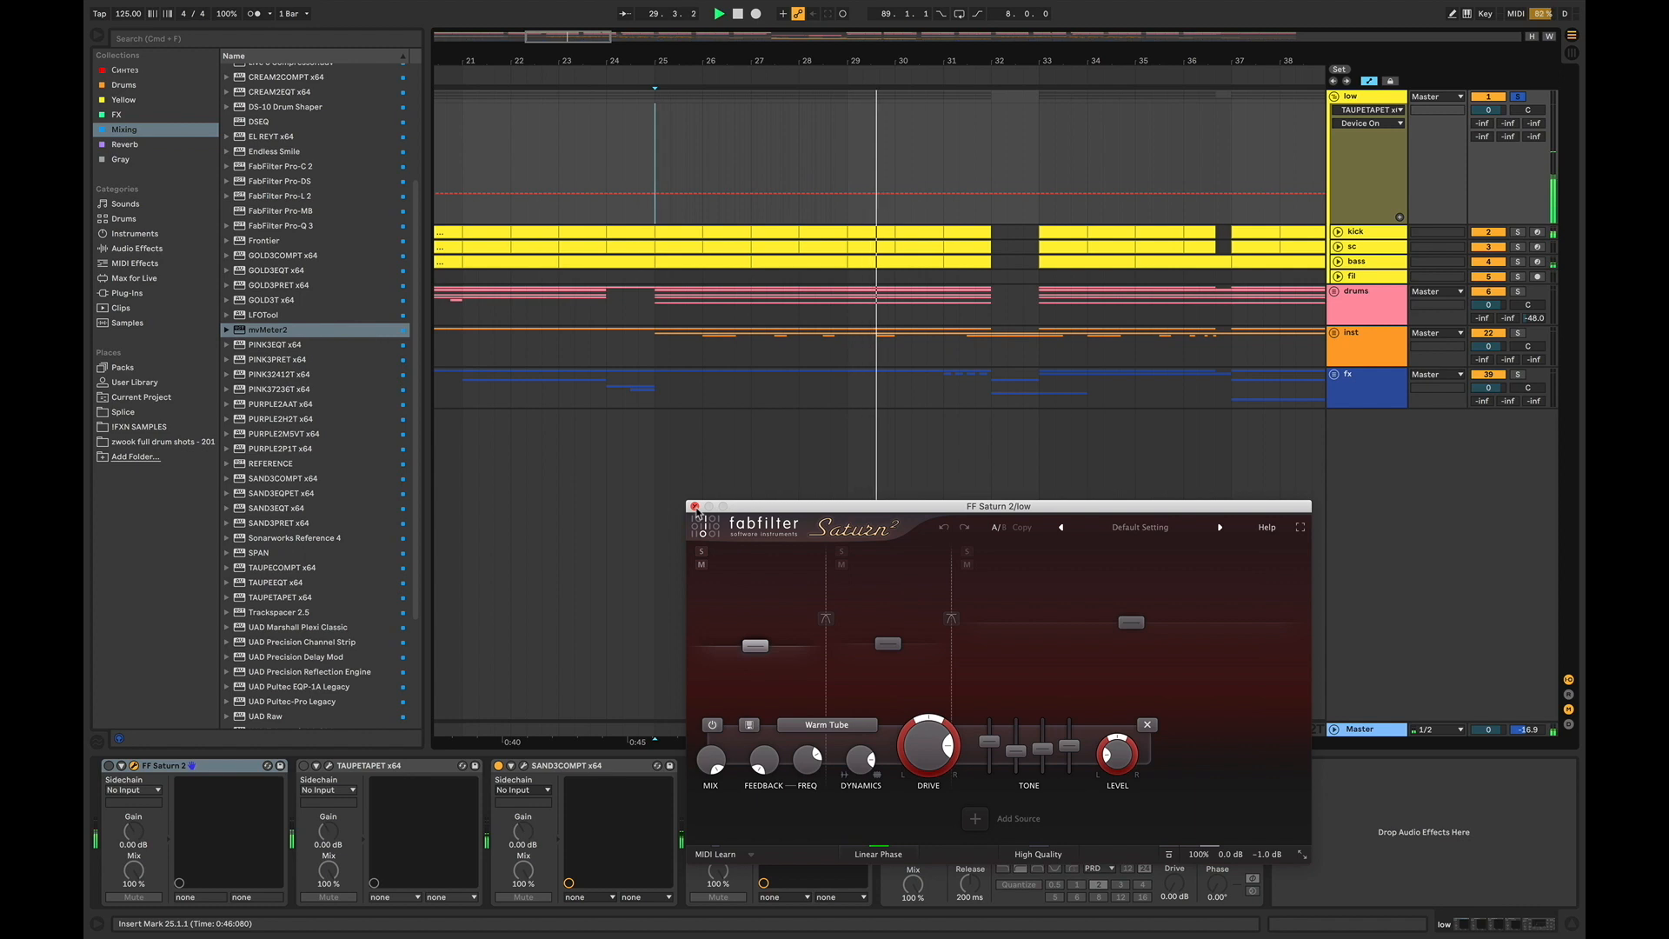
key("space")
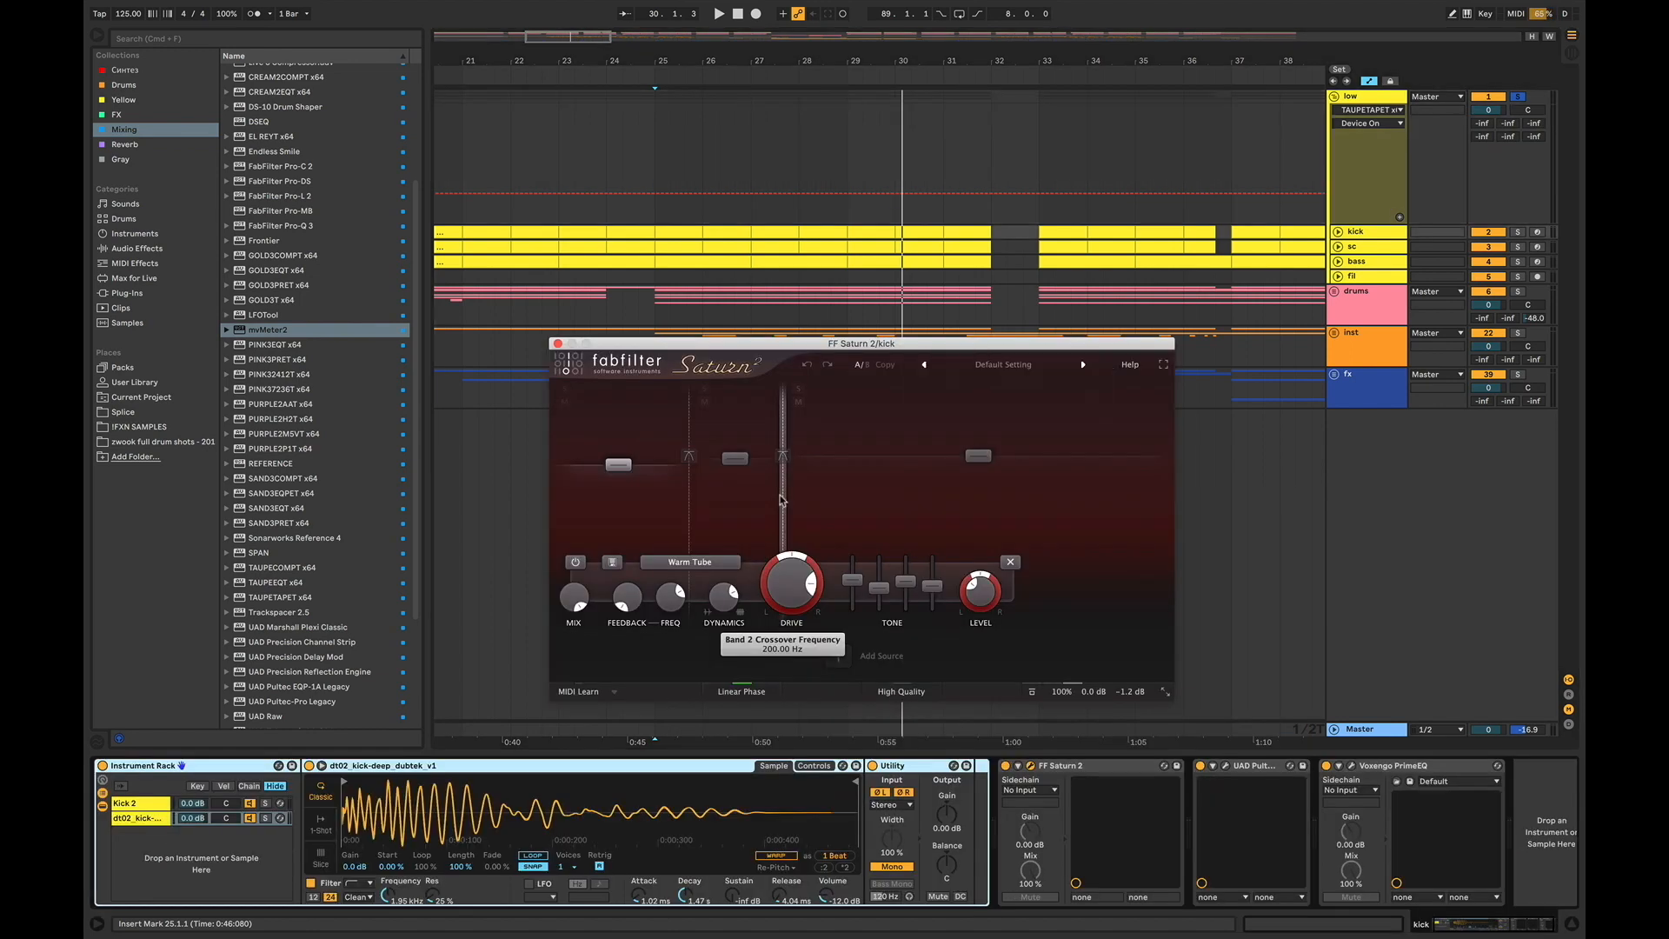
Step: Set the Band 2 crossover frequency in the kick track's FF Saturn 2 to 300 Hz
double_click(783, 521)
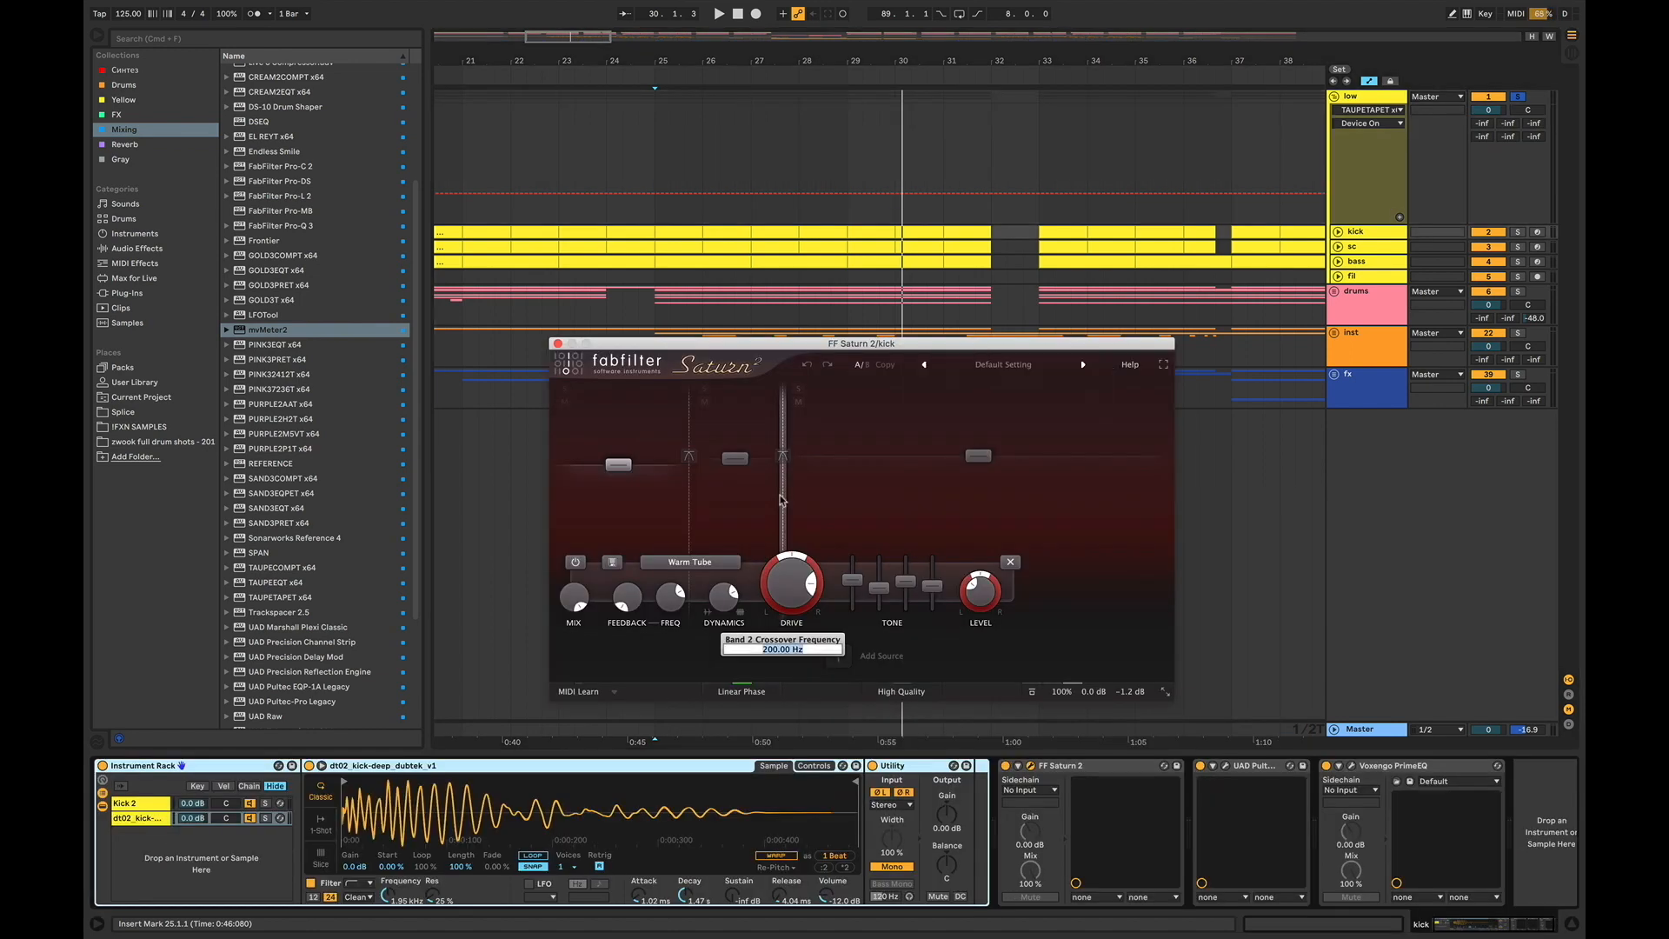
left_click(853, 530)
double_click(784, 512)
type("300")
key("Return")
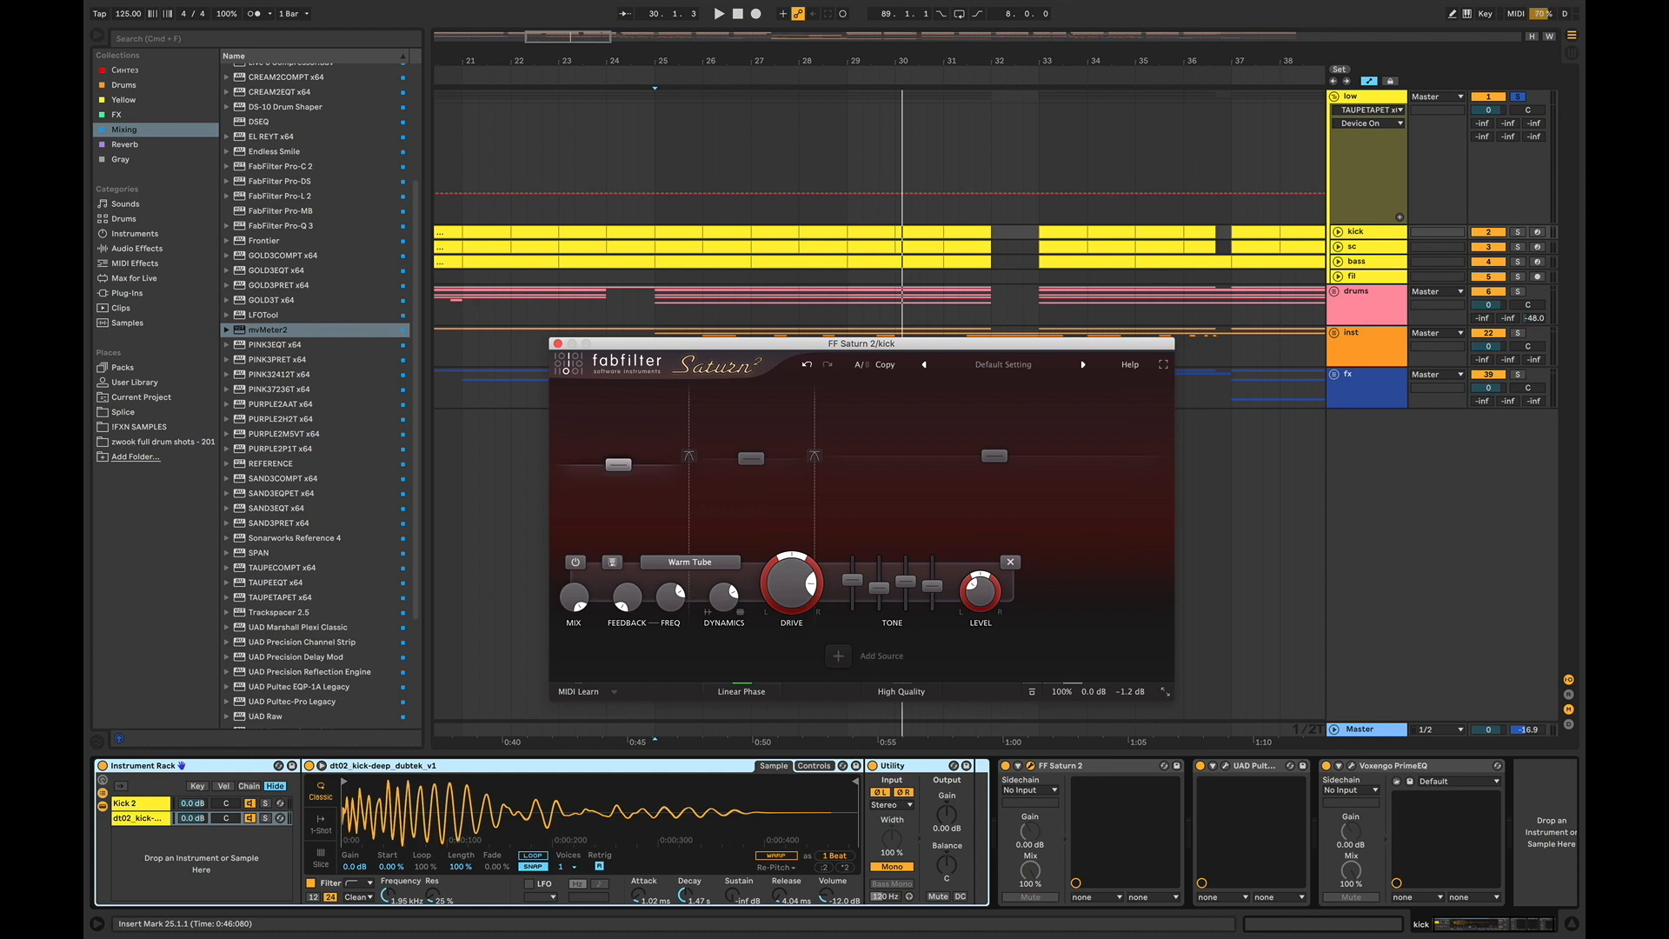
Step: Solo Saturn's lowest band and the kick track, and play the kick from bar 25
left_click(564, 389)
left_click(655, 154)
left_click(1517, 232)
key("space")
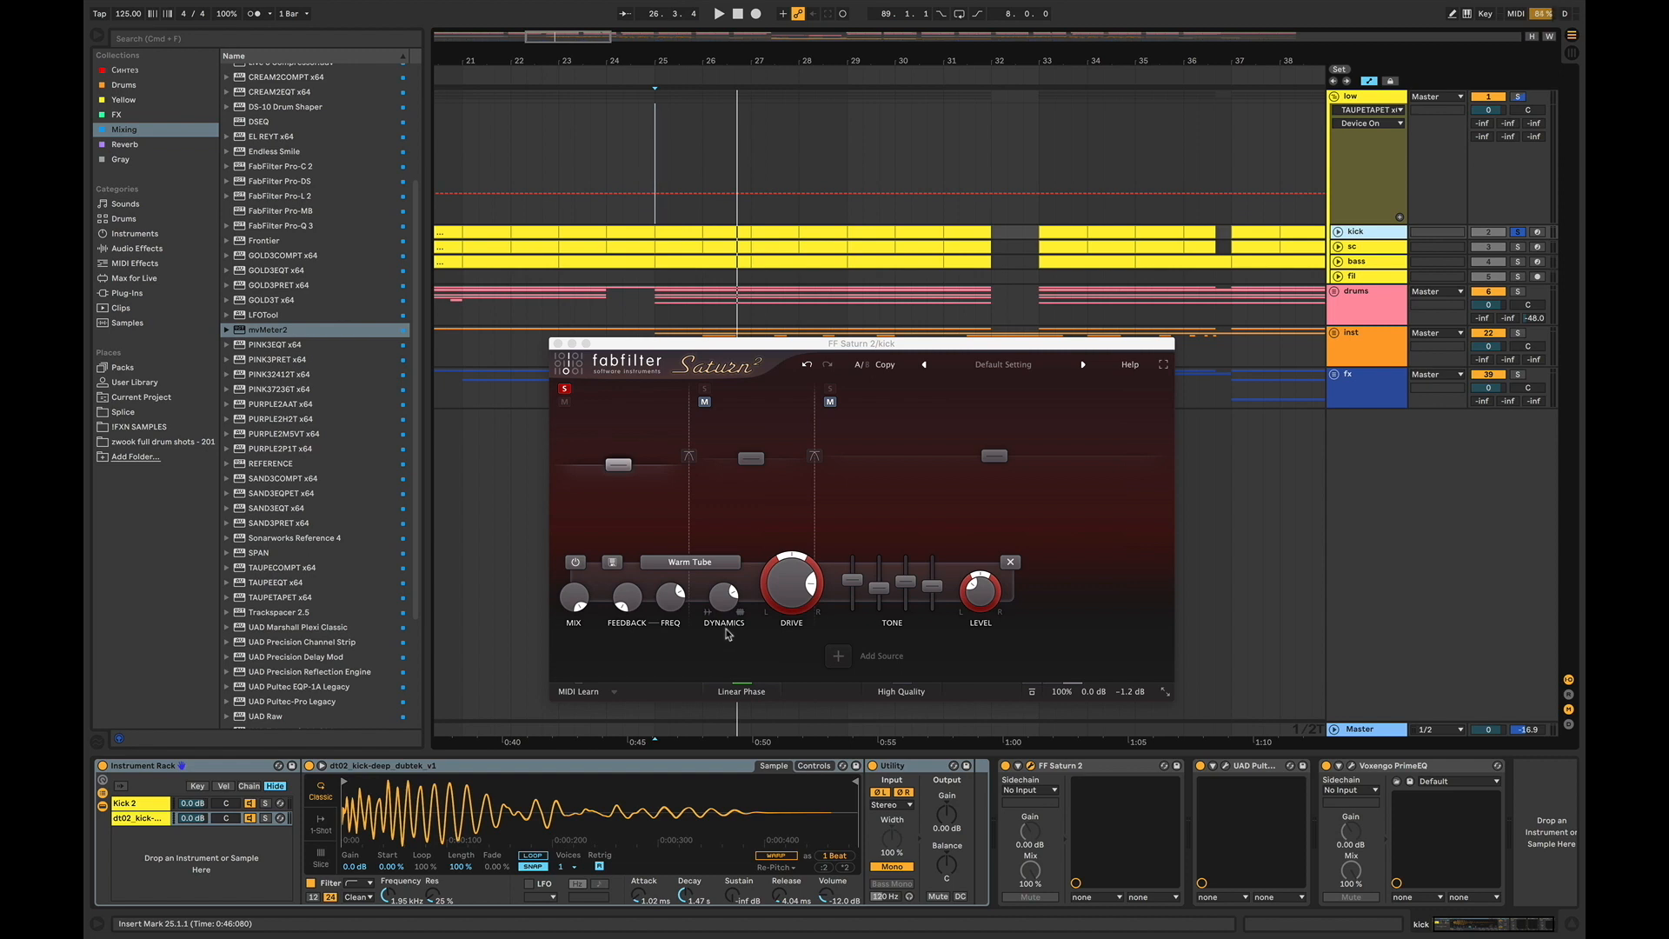
Step: Try Band 1 dynamics at 0.791 and drive at about 95% in the kick's Saturn, listening to the soloed band
left_click(723, 598)
key("space")
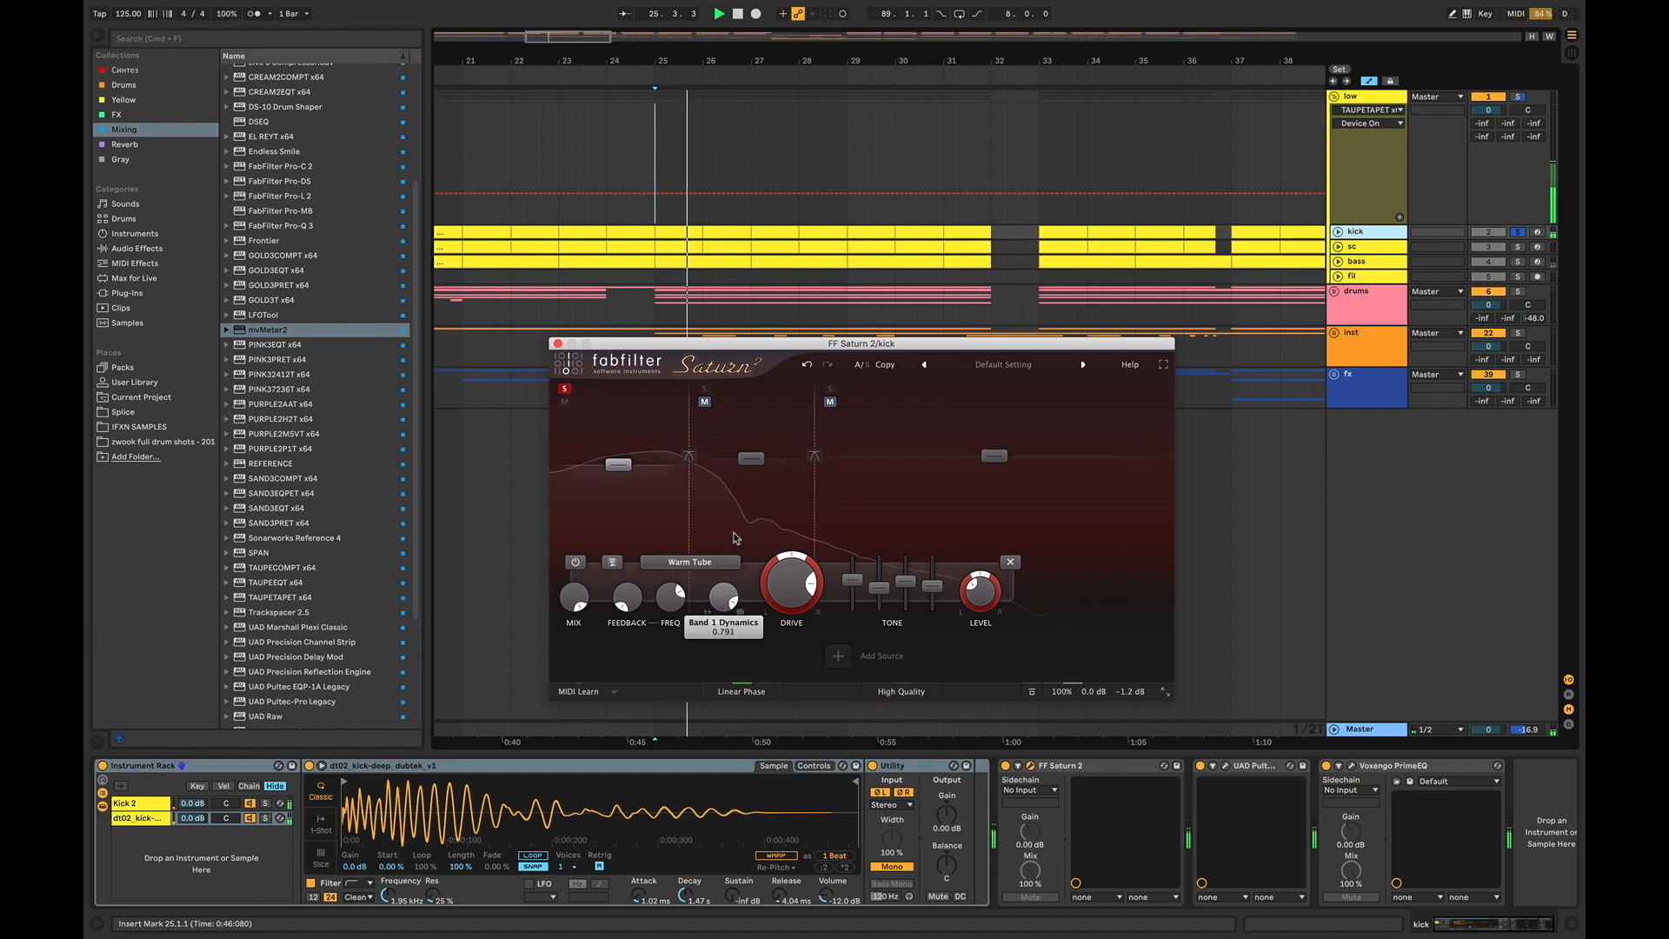
mouse_move(796, 571)
left_click_drag(796, 571, 800, 546)
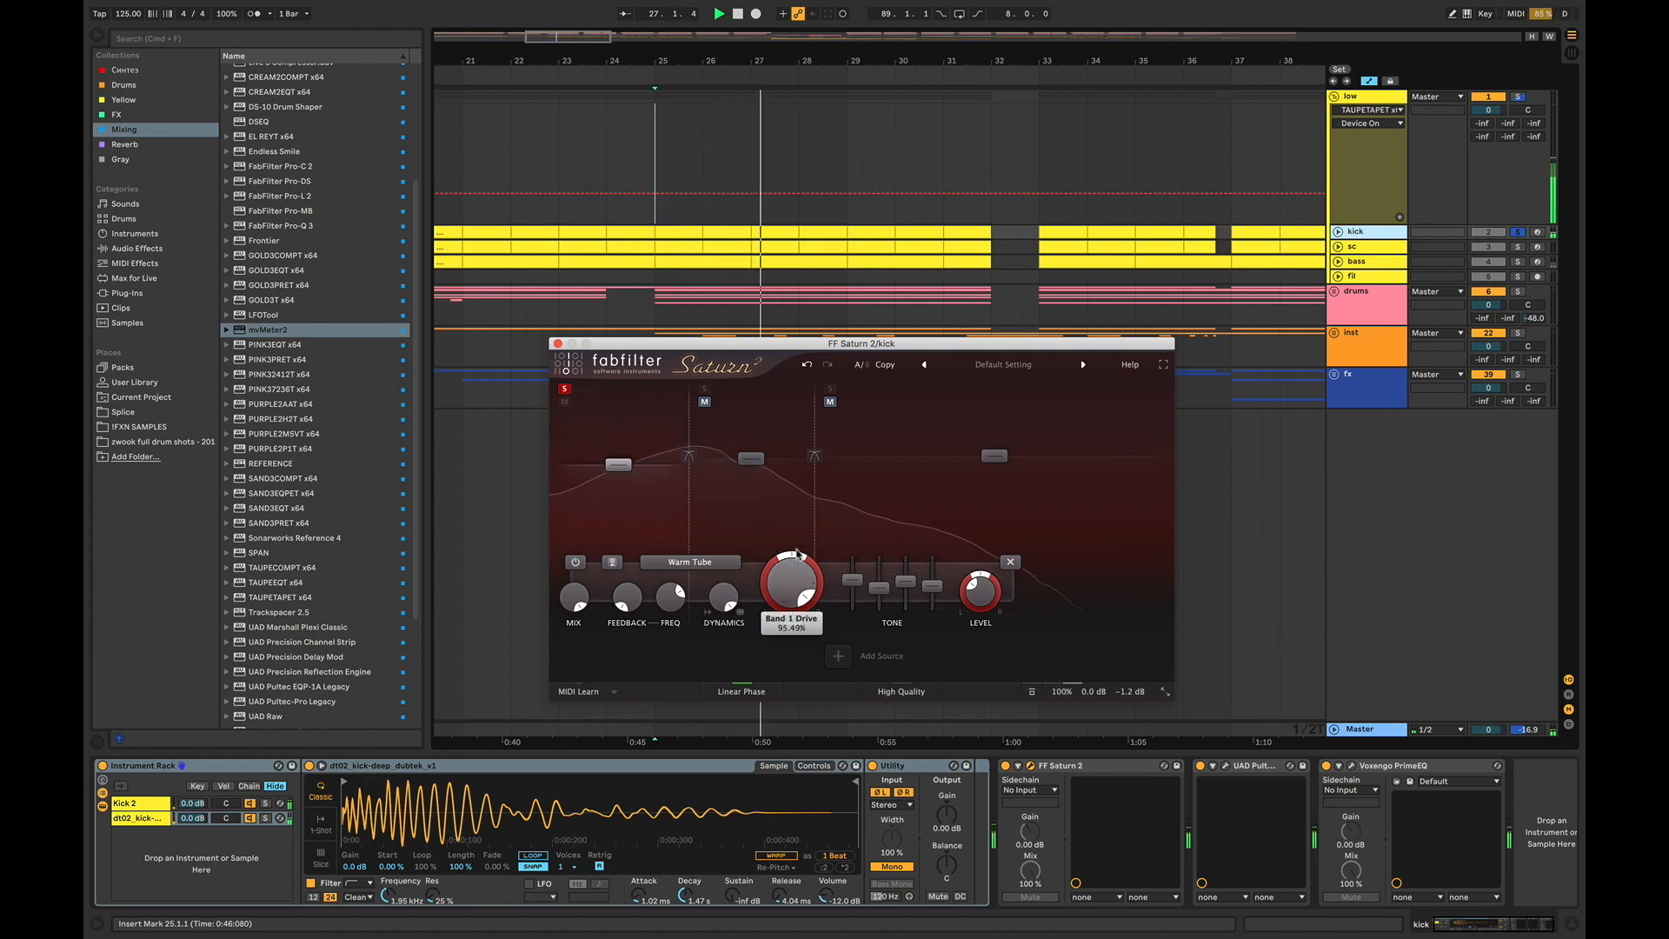
key("space")
key("space")
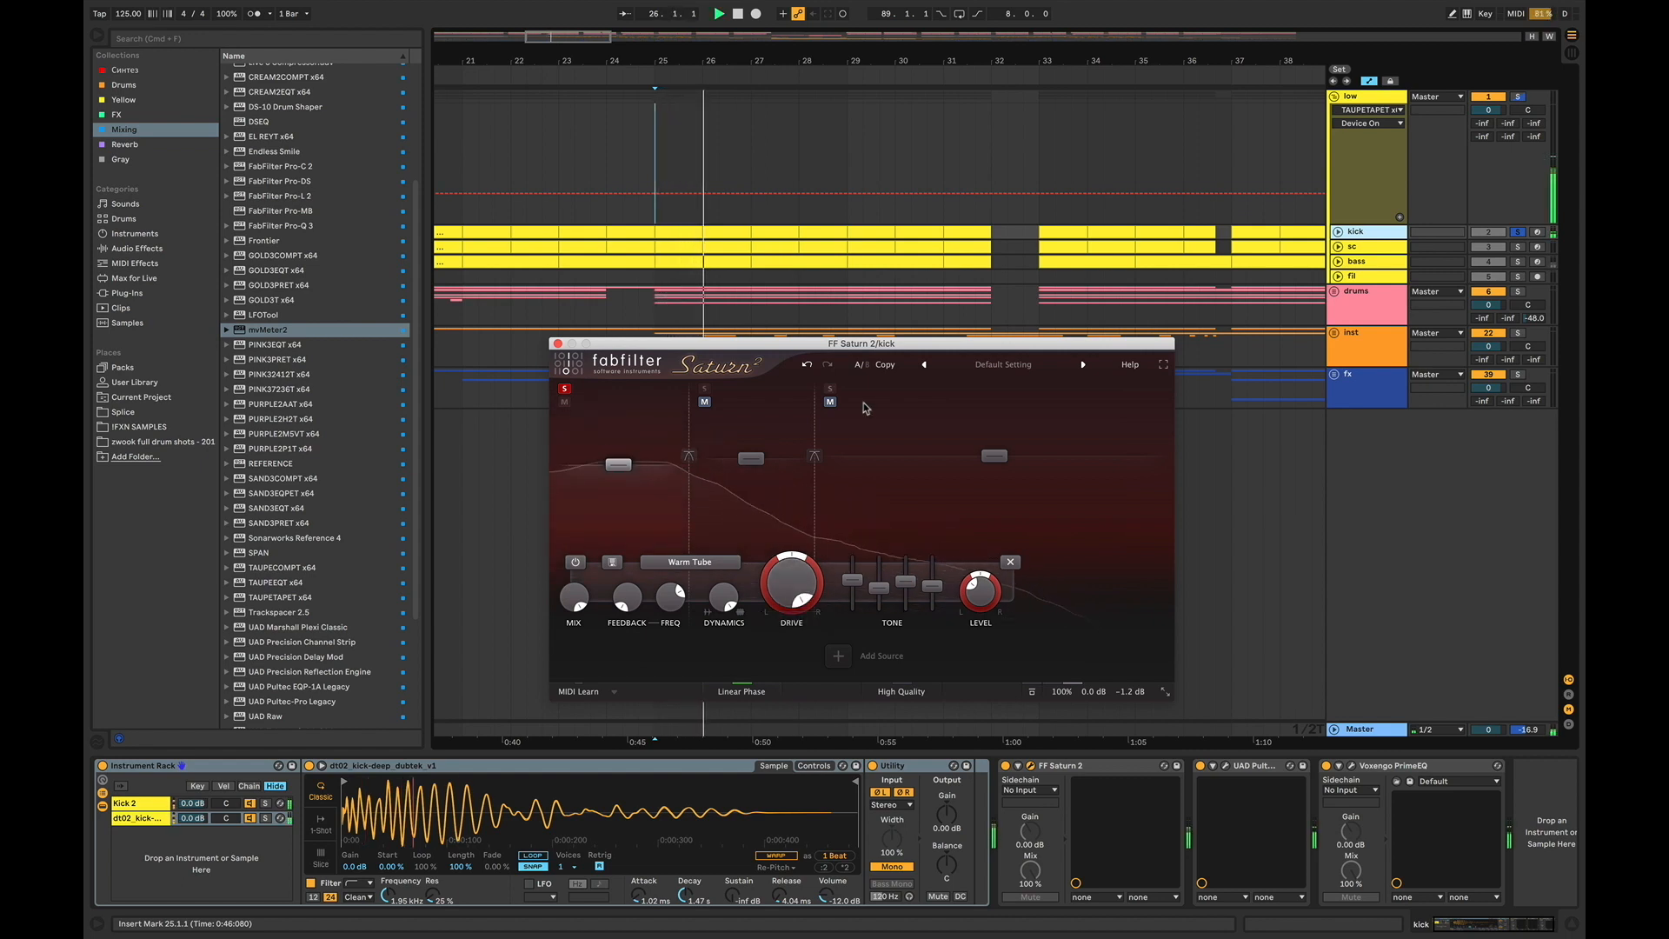
key("space")
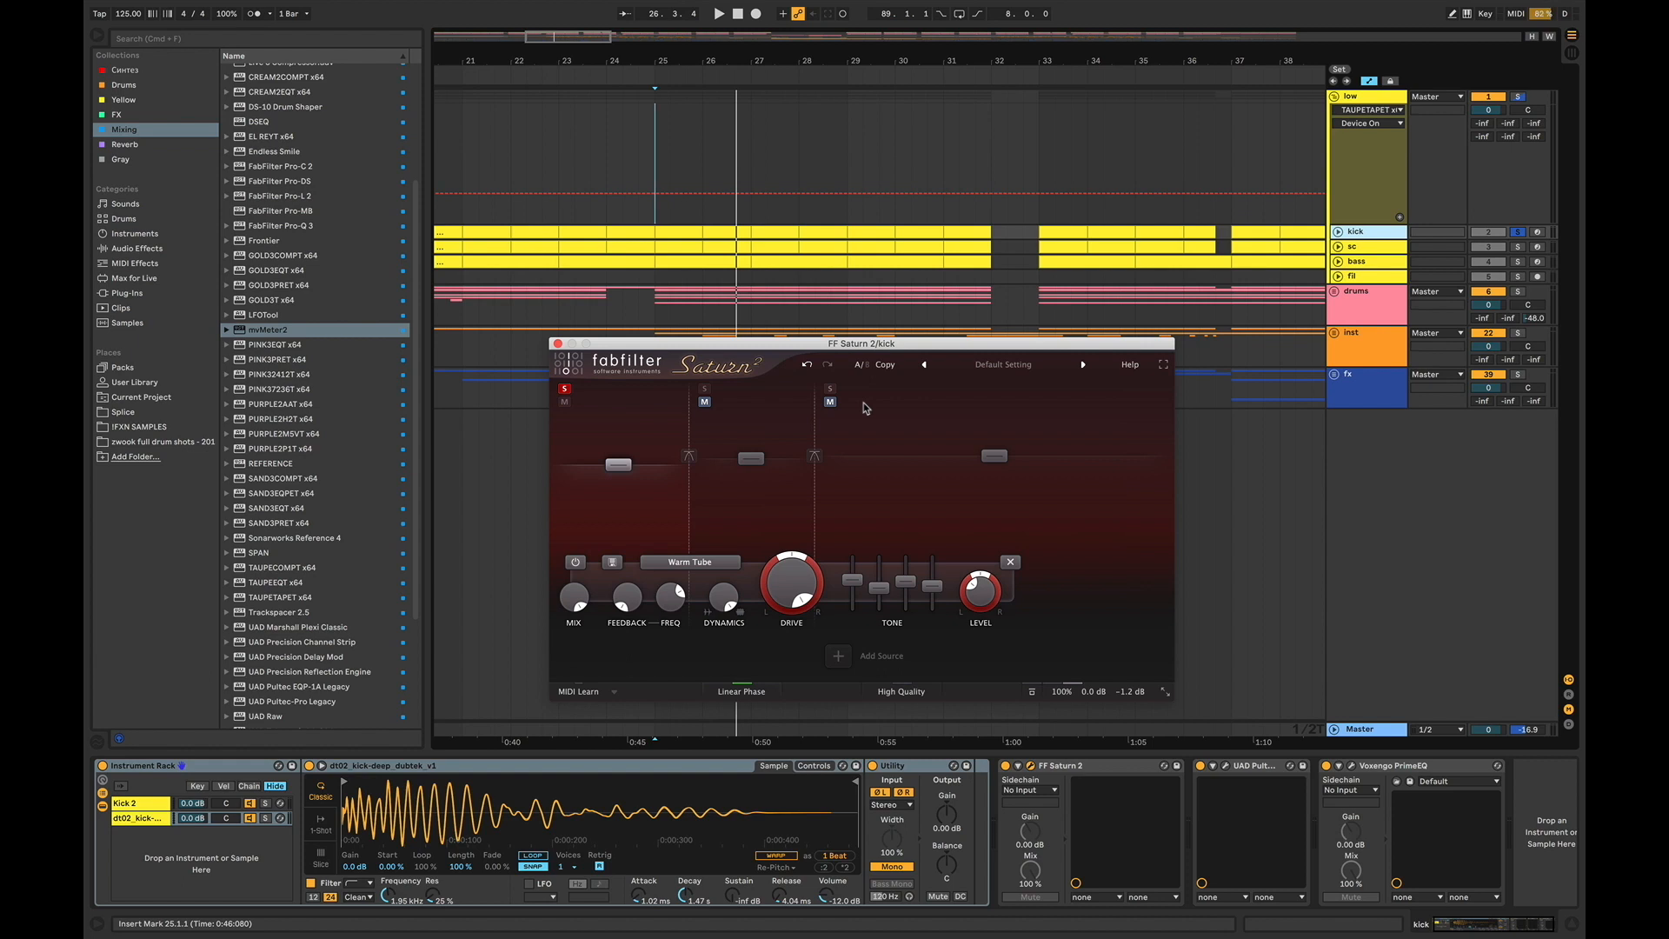
Step: Solo Band 2 in the kick's Saturn and try its drive at about 95% during playback
left_click(704, 389)
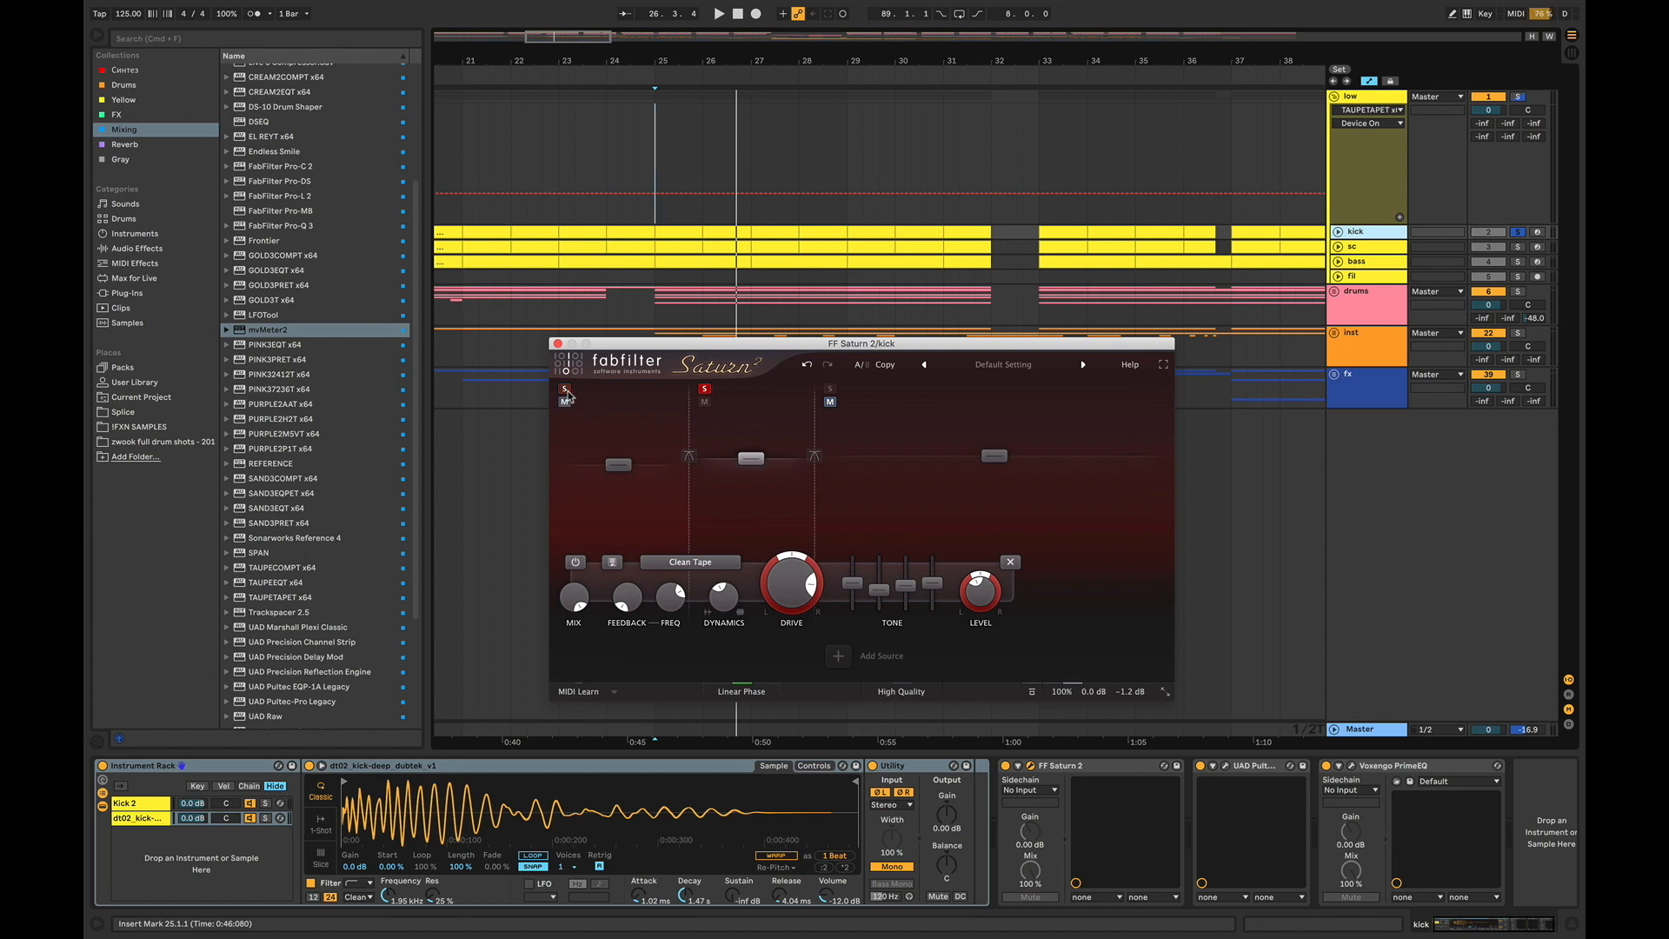
mouse_move(789, 578)
key("space")
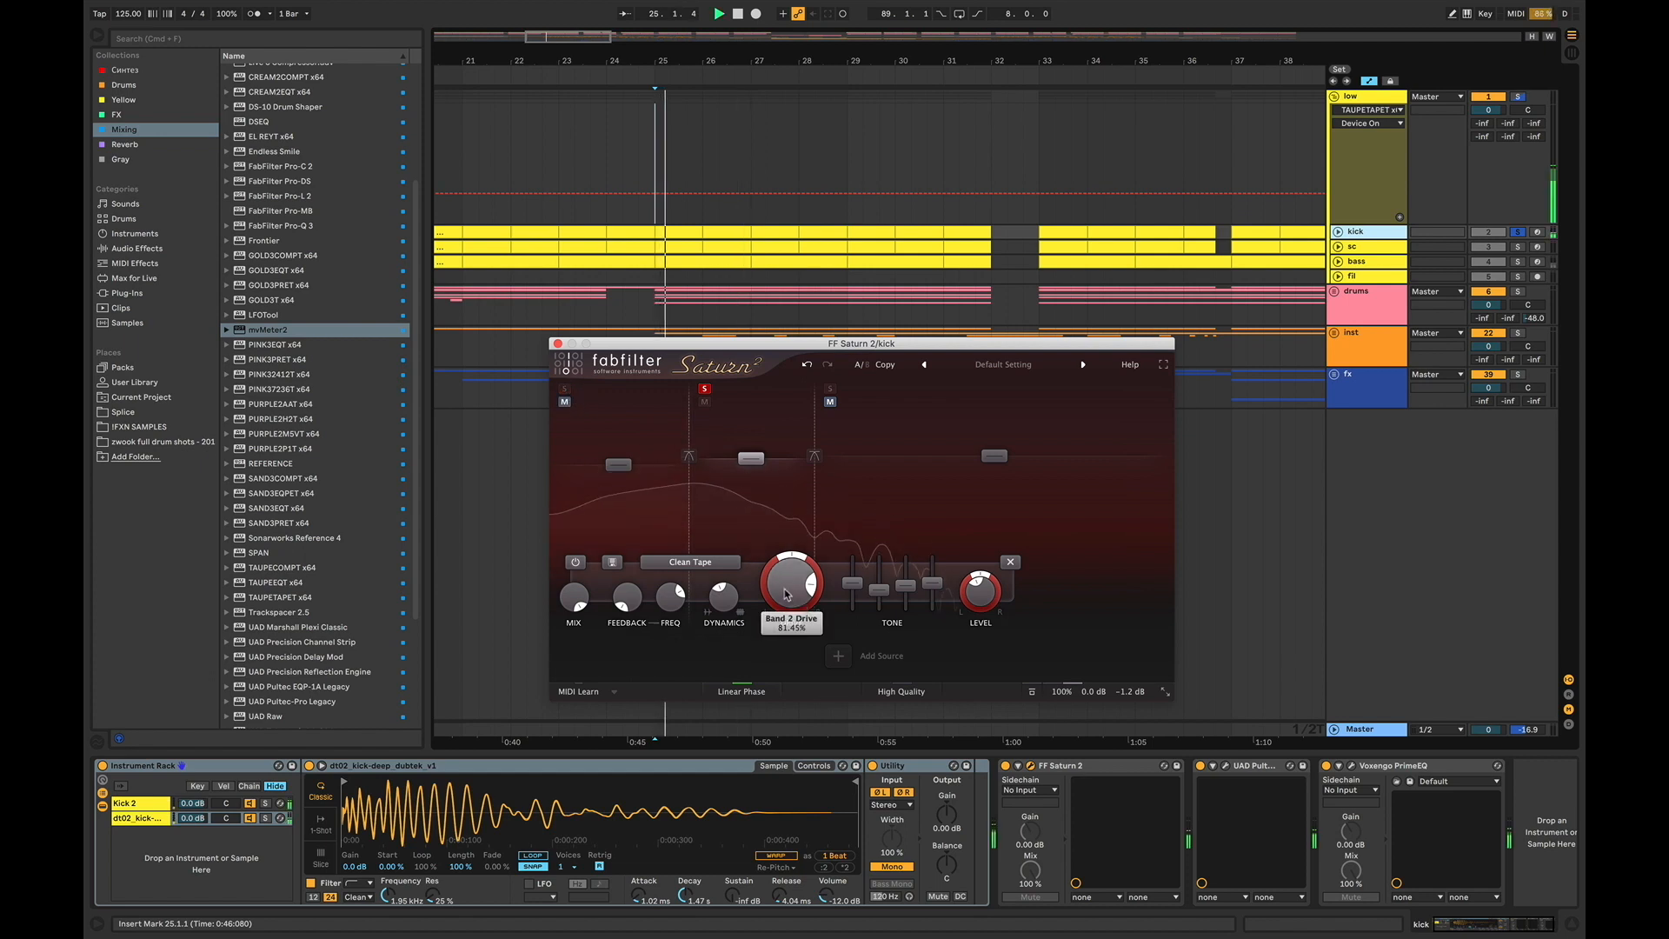
left_click_drag(789, 578, 794, 553)
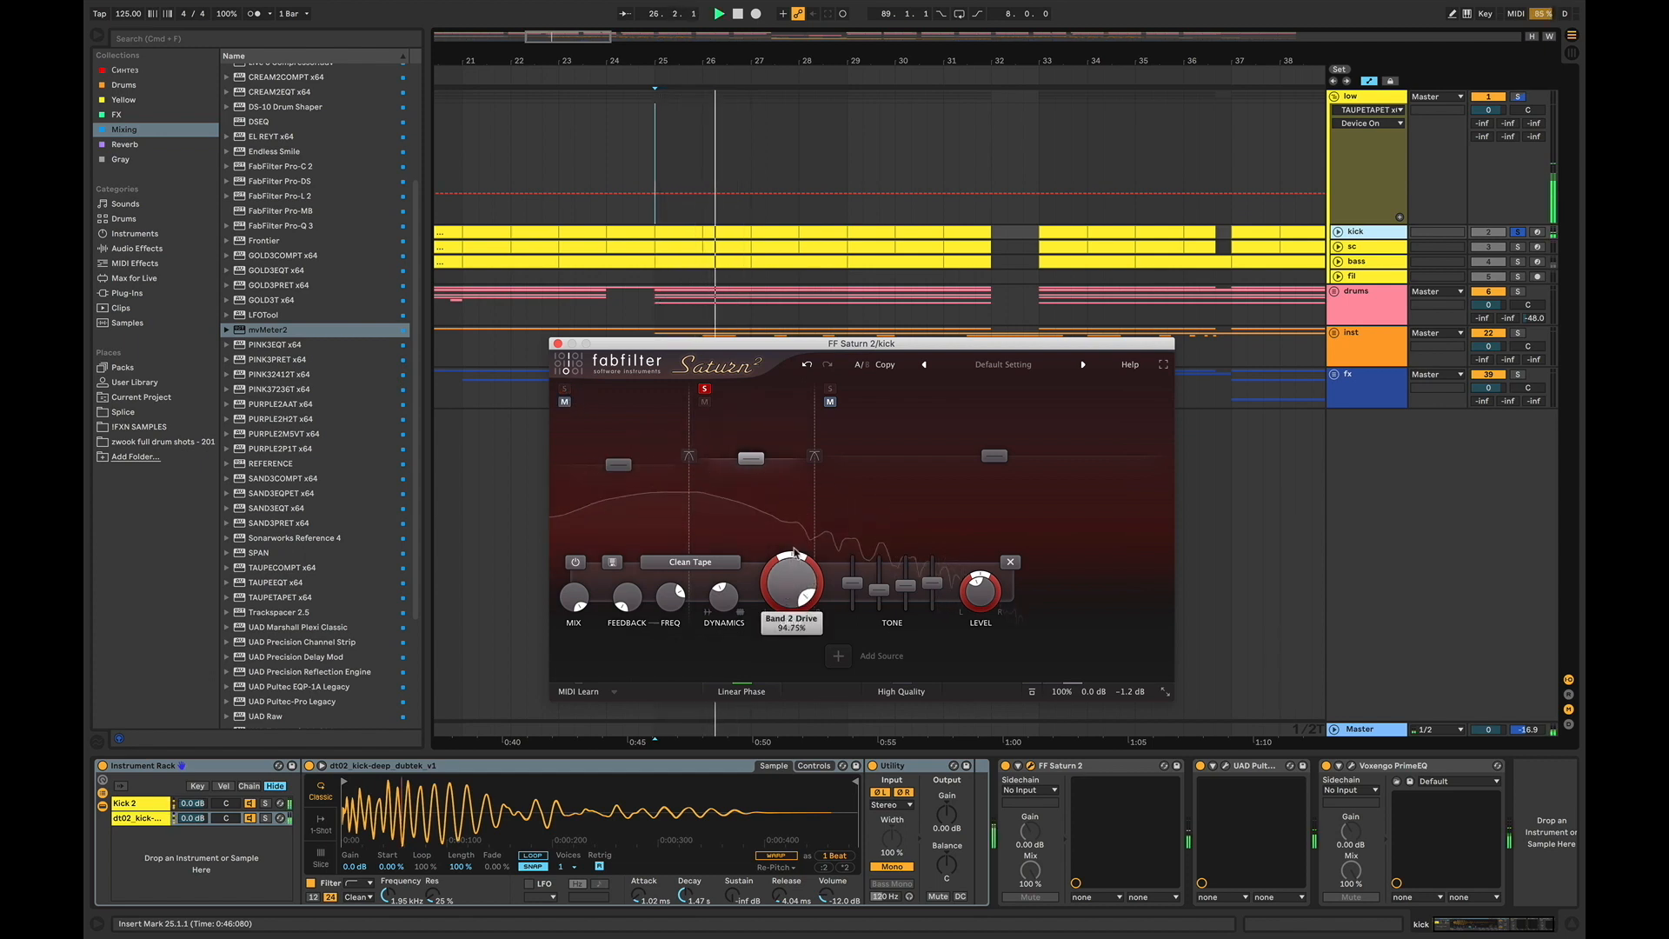
key("space")
Step: Try a much higher Band 2 dynamics amount on the kick and play the result
left_click_drag(730, 602, 755, 556)
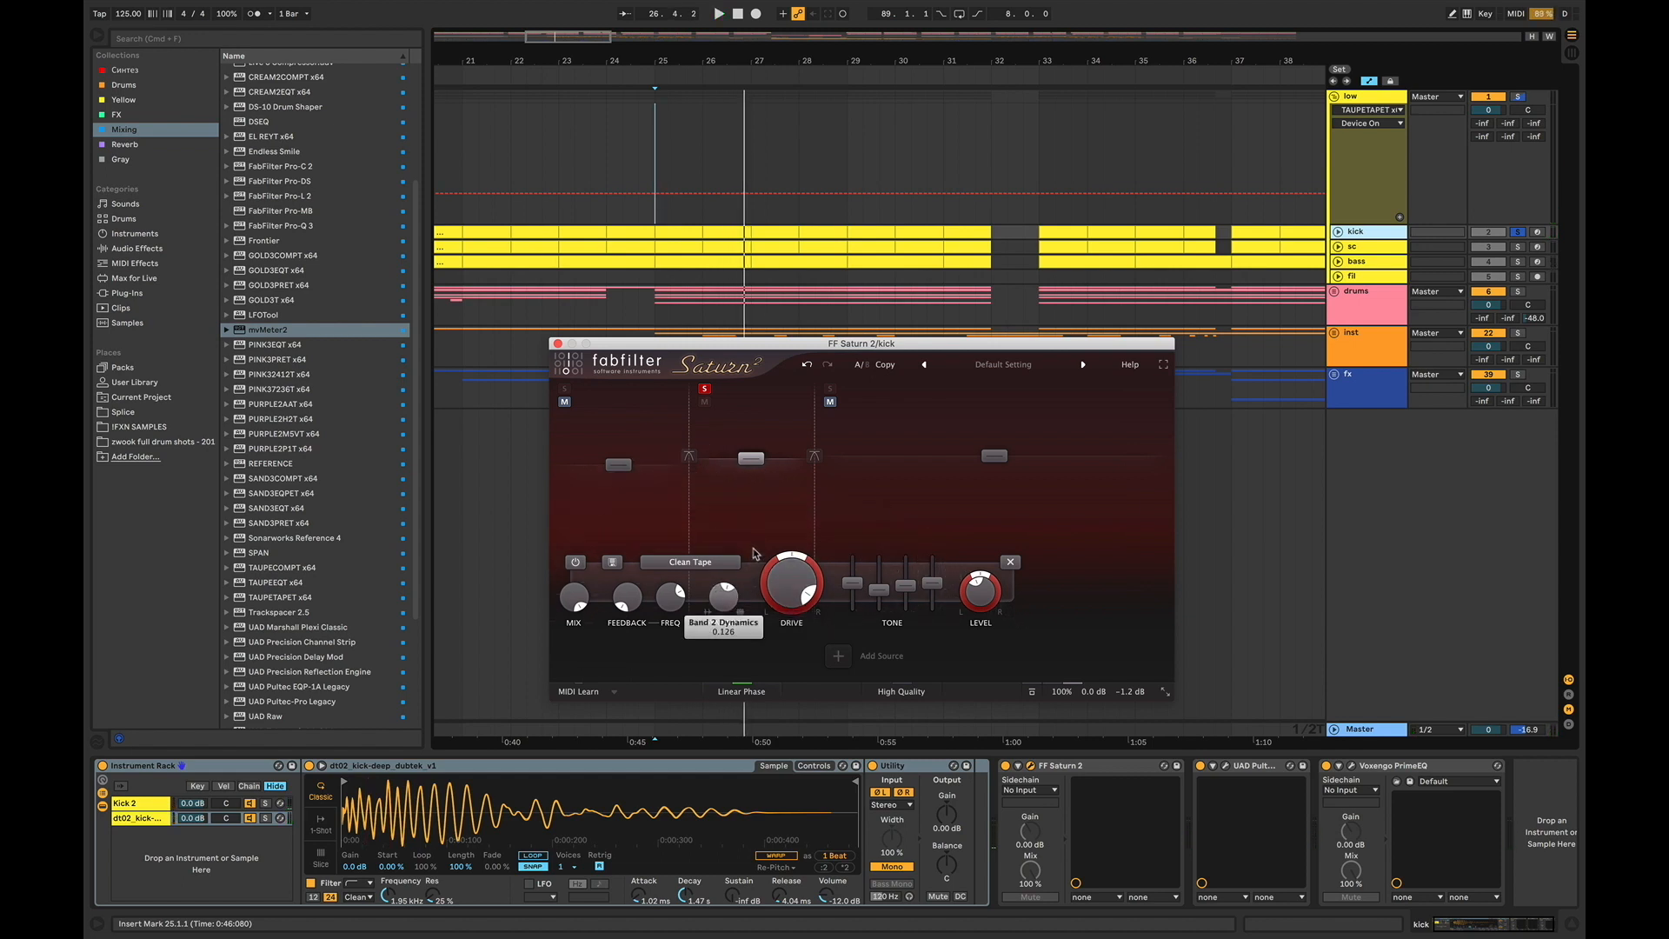
left_click_drag(754, 547, 763, 483)
key("space")
key("space")
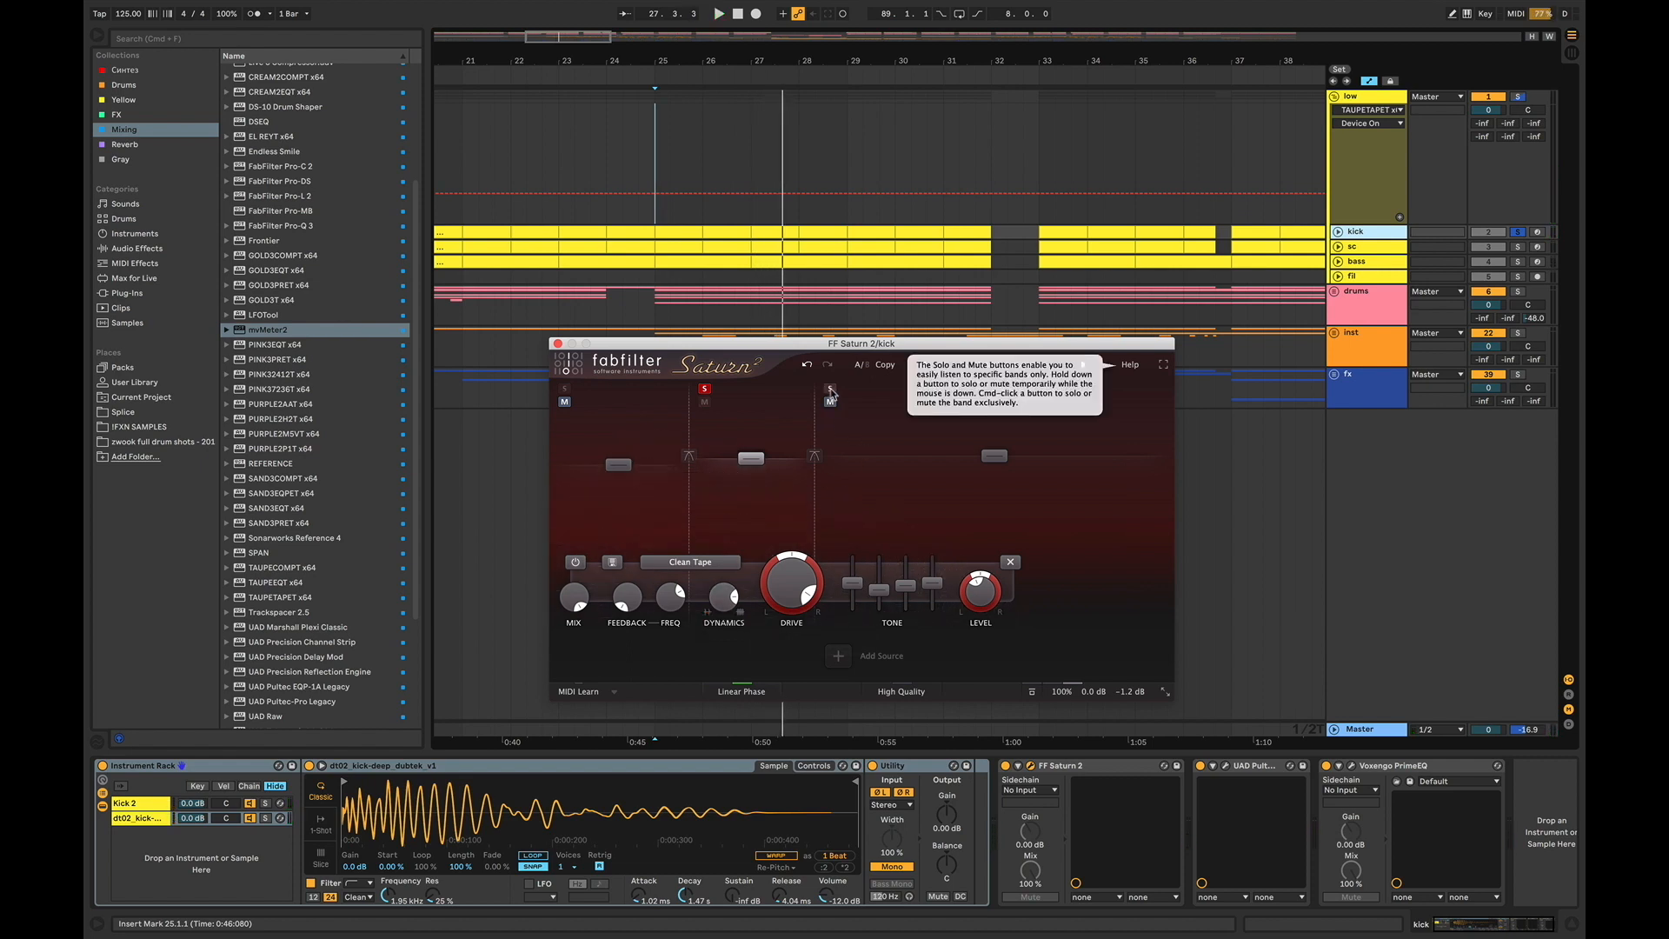
Step: Audition Band 3 together with the soloed Band 2, clear the band solos and play the full kick
key("space")
left_click(830, 389)
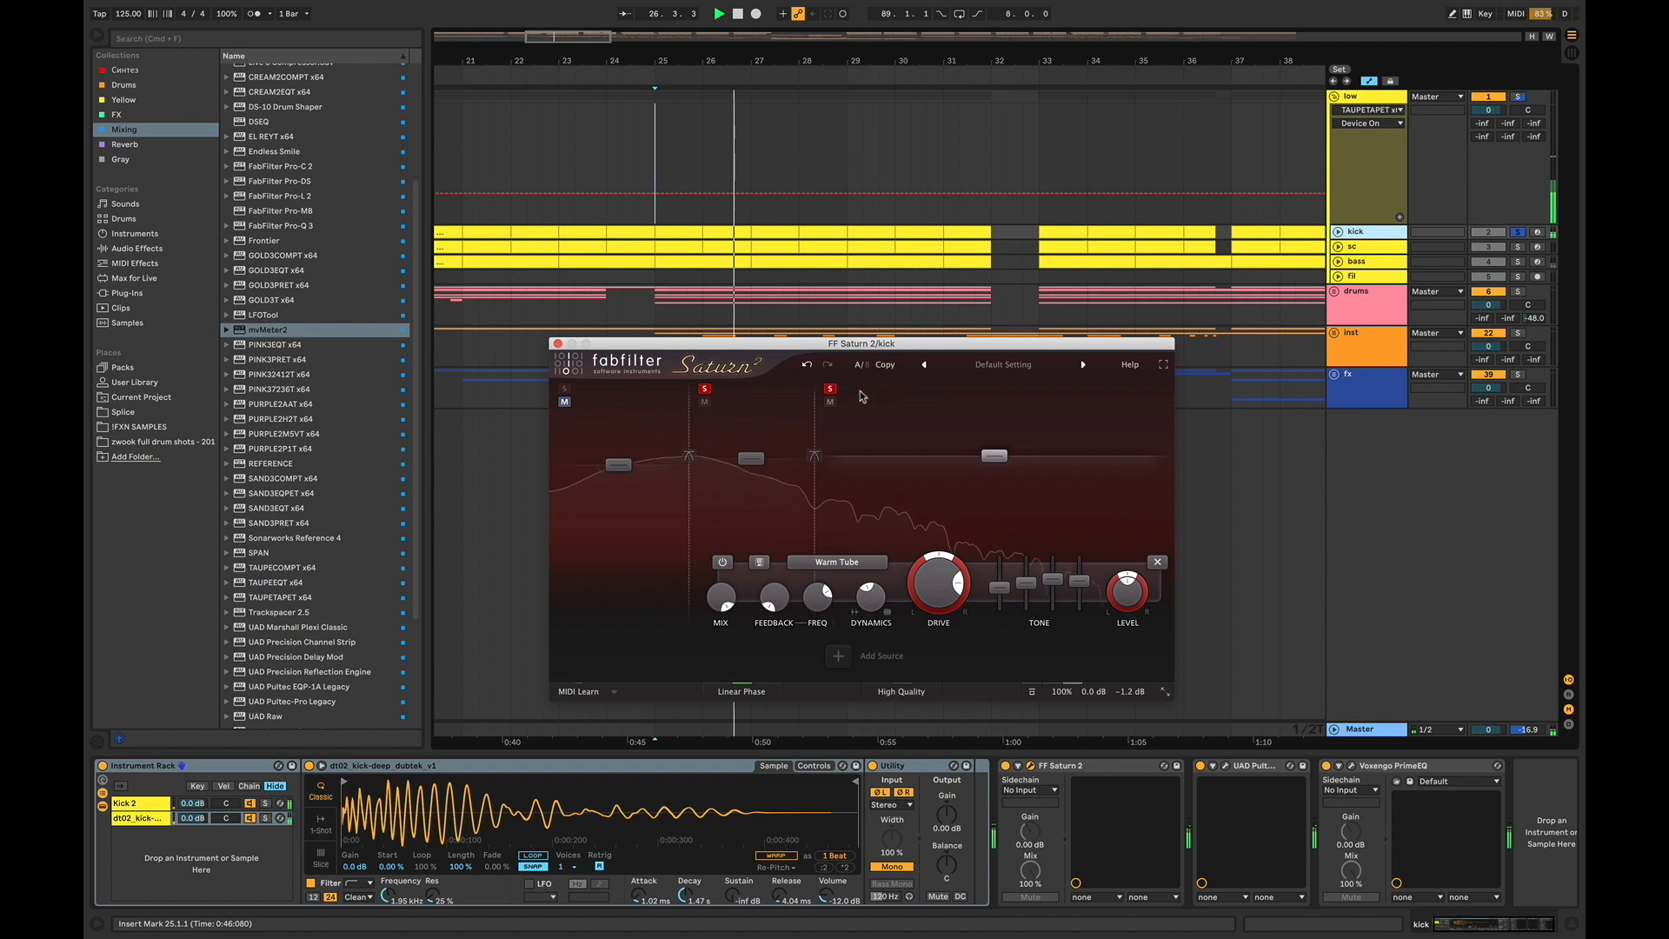
left_click(830, 389)
key("space")
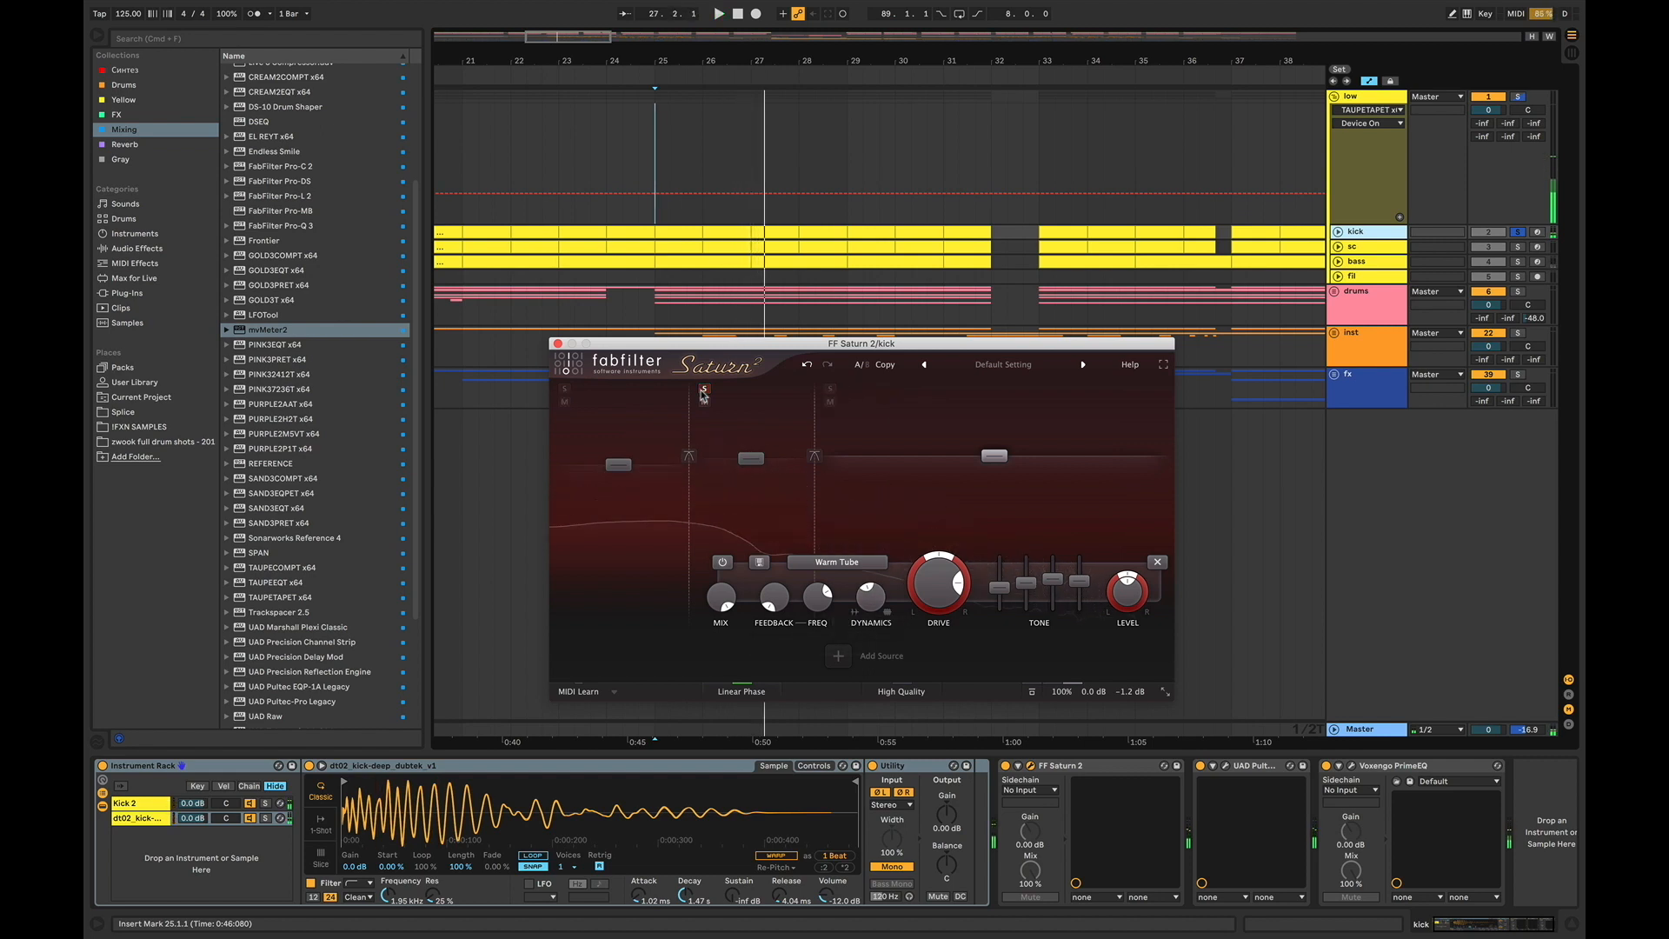
key("space")
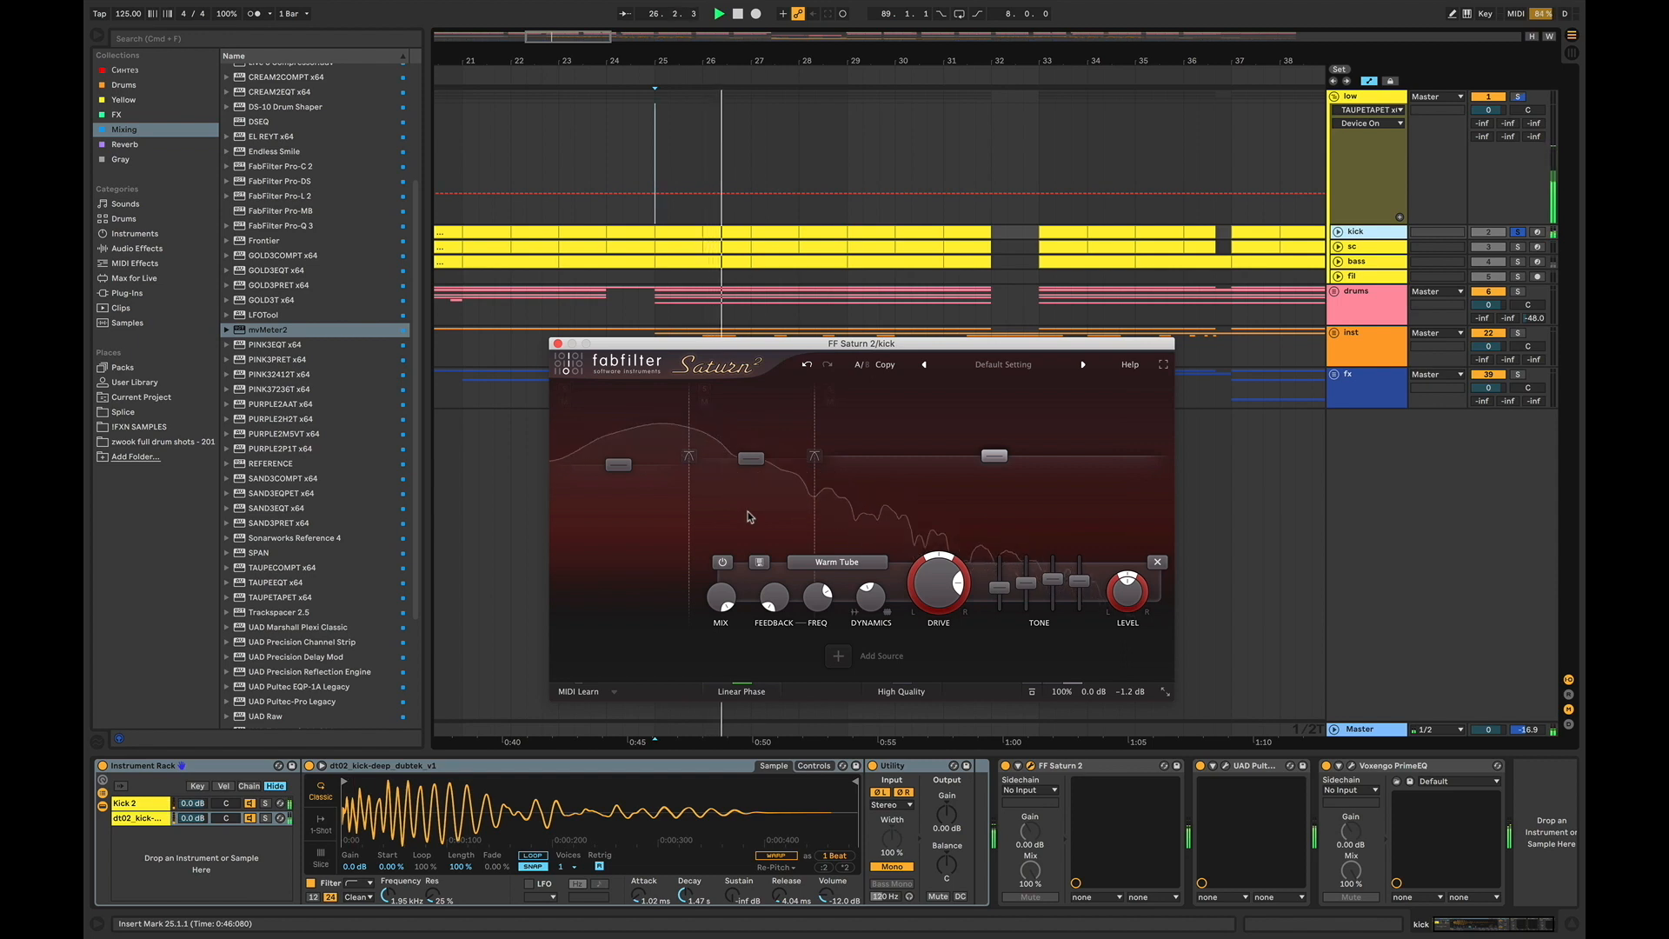
Step: Undo the exaggerated drive and dynamics changes in the kick's FF Saturn 2
left_click(806, 365)
left_click(807, 366)
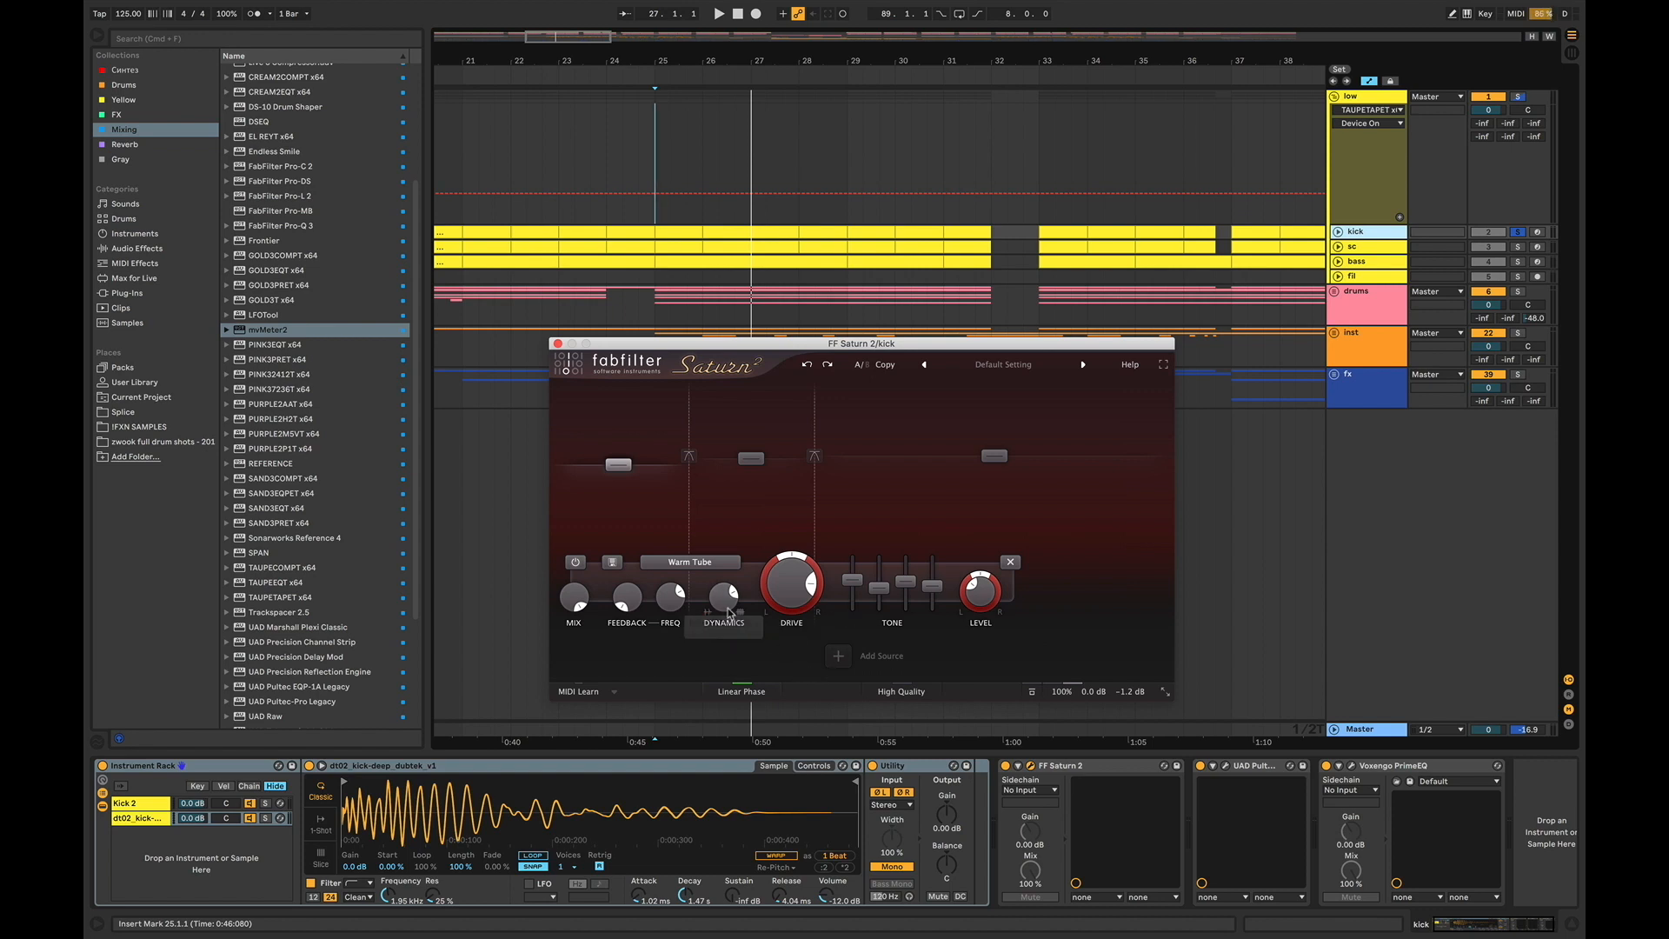
mouse_move(782, 595)
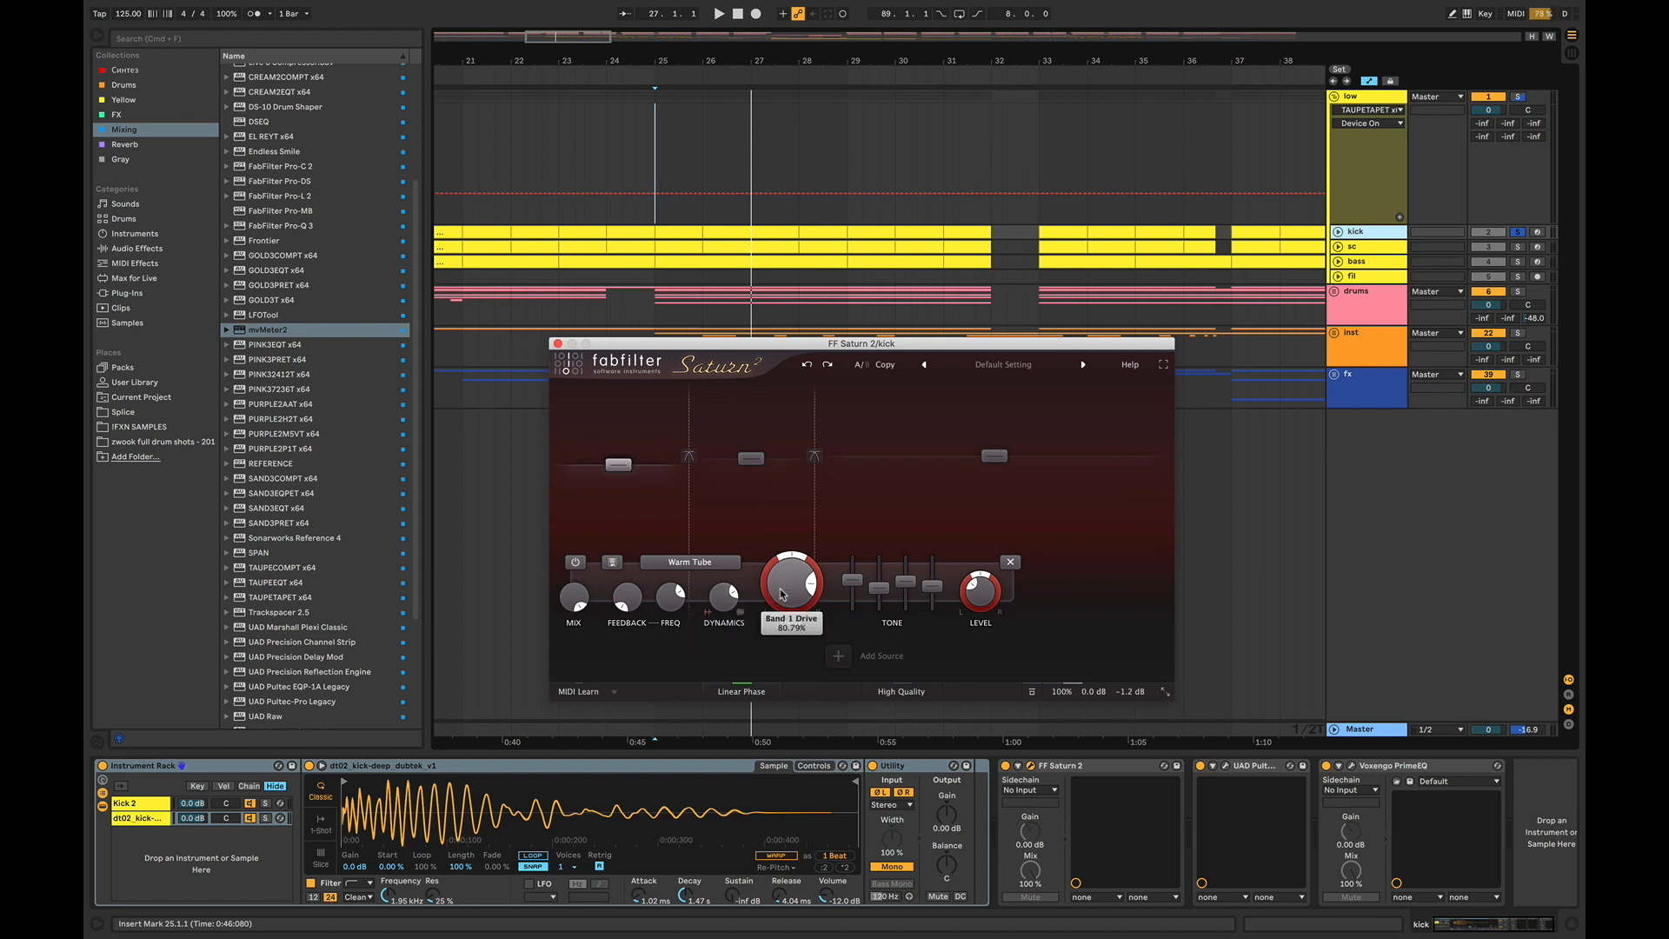
Step: Insert mvMeter2 directly after FF Saturn 2 on the kick track and play the kick to compare levels with Saturn bypassed and active
mouse_move(295, 336)
left_mouse_down()
mouse_move(1218, 894)
mouse_move(1199, 882)
left_mouse_up()
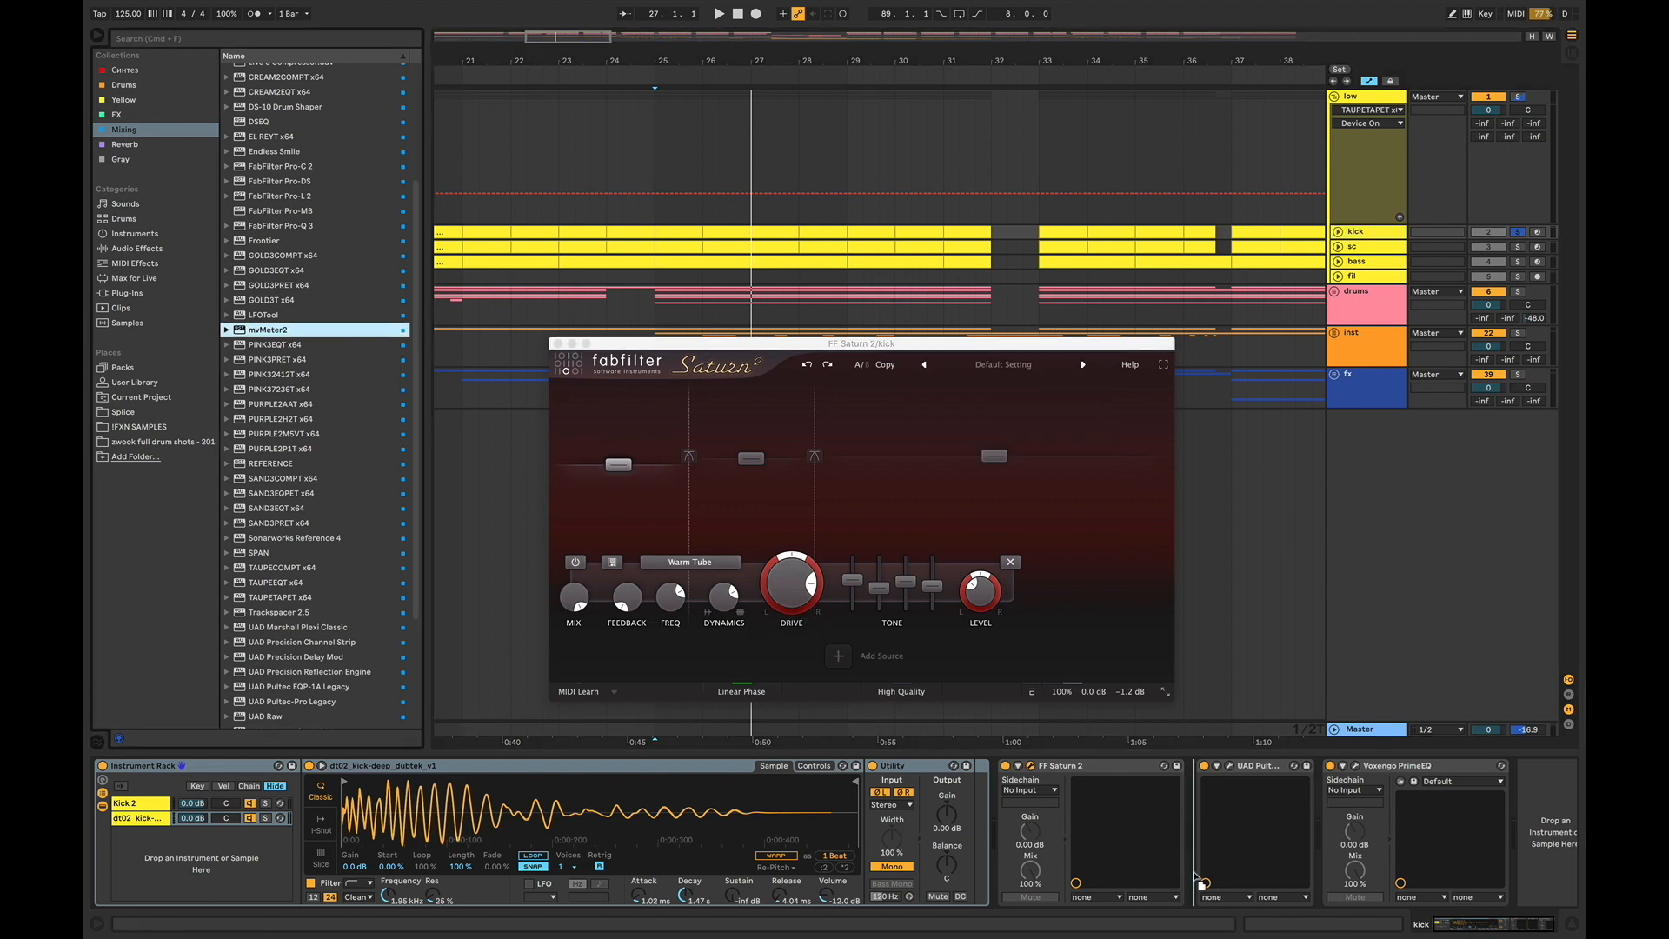
left_click_drag(1199, 882, 1201, 883)
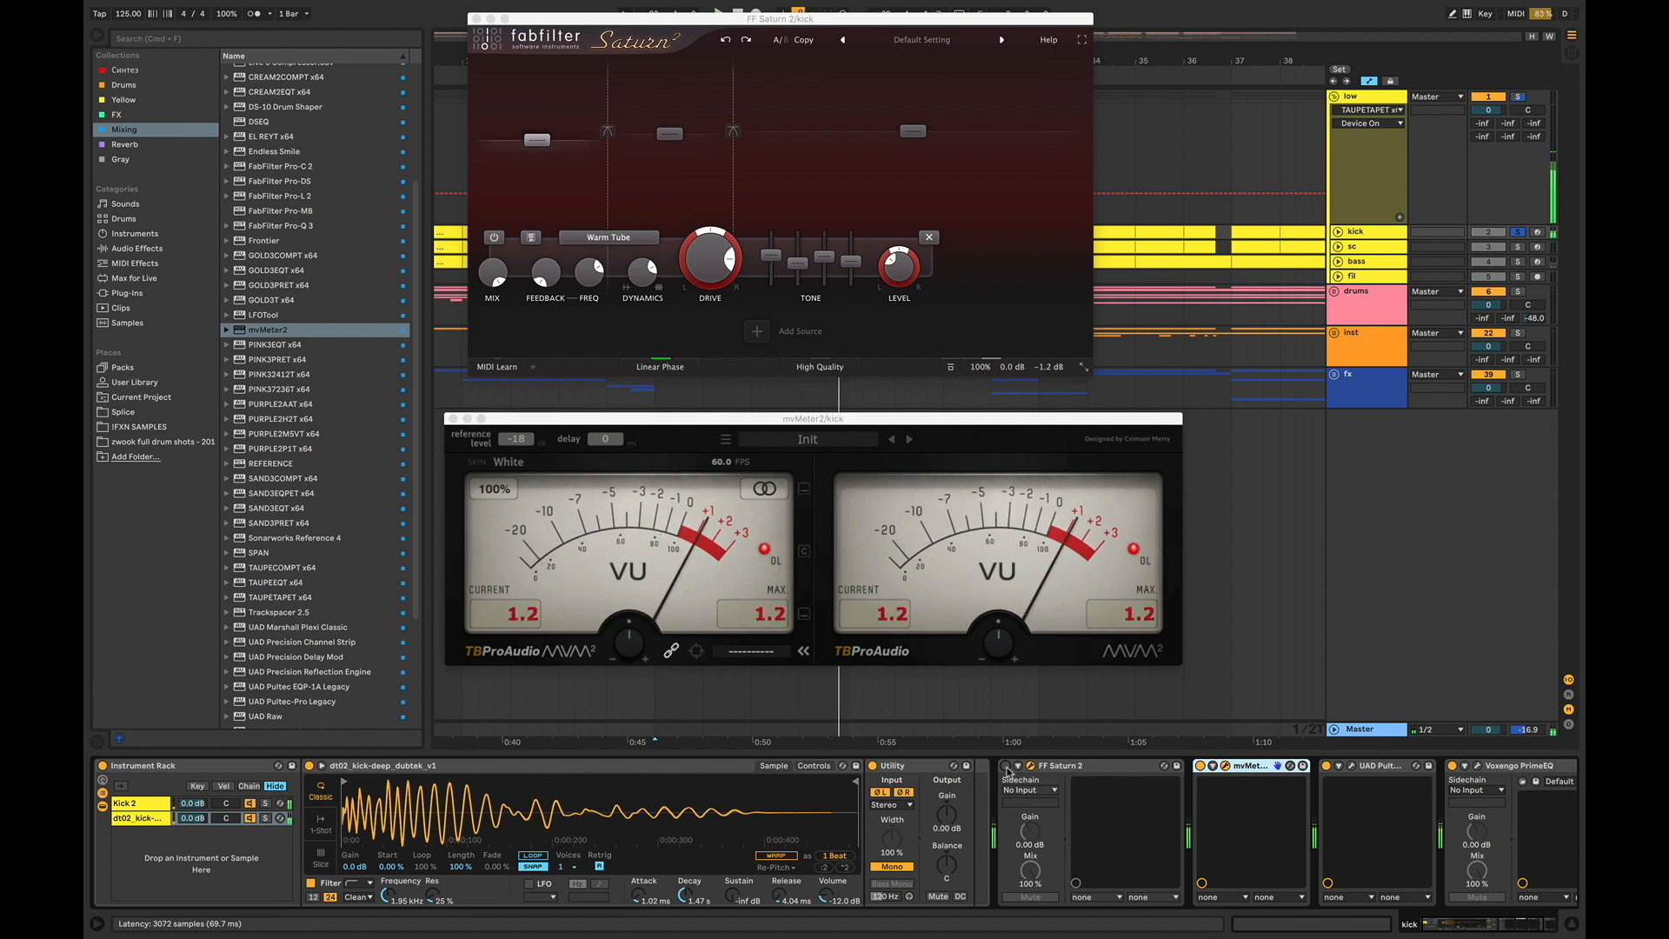
key("space")
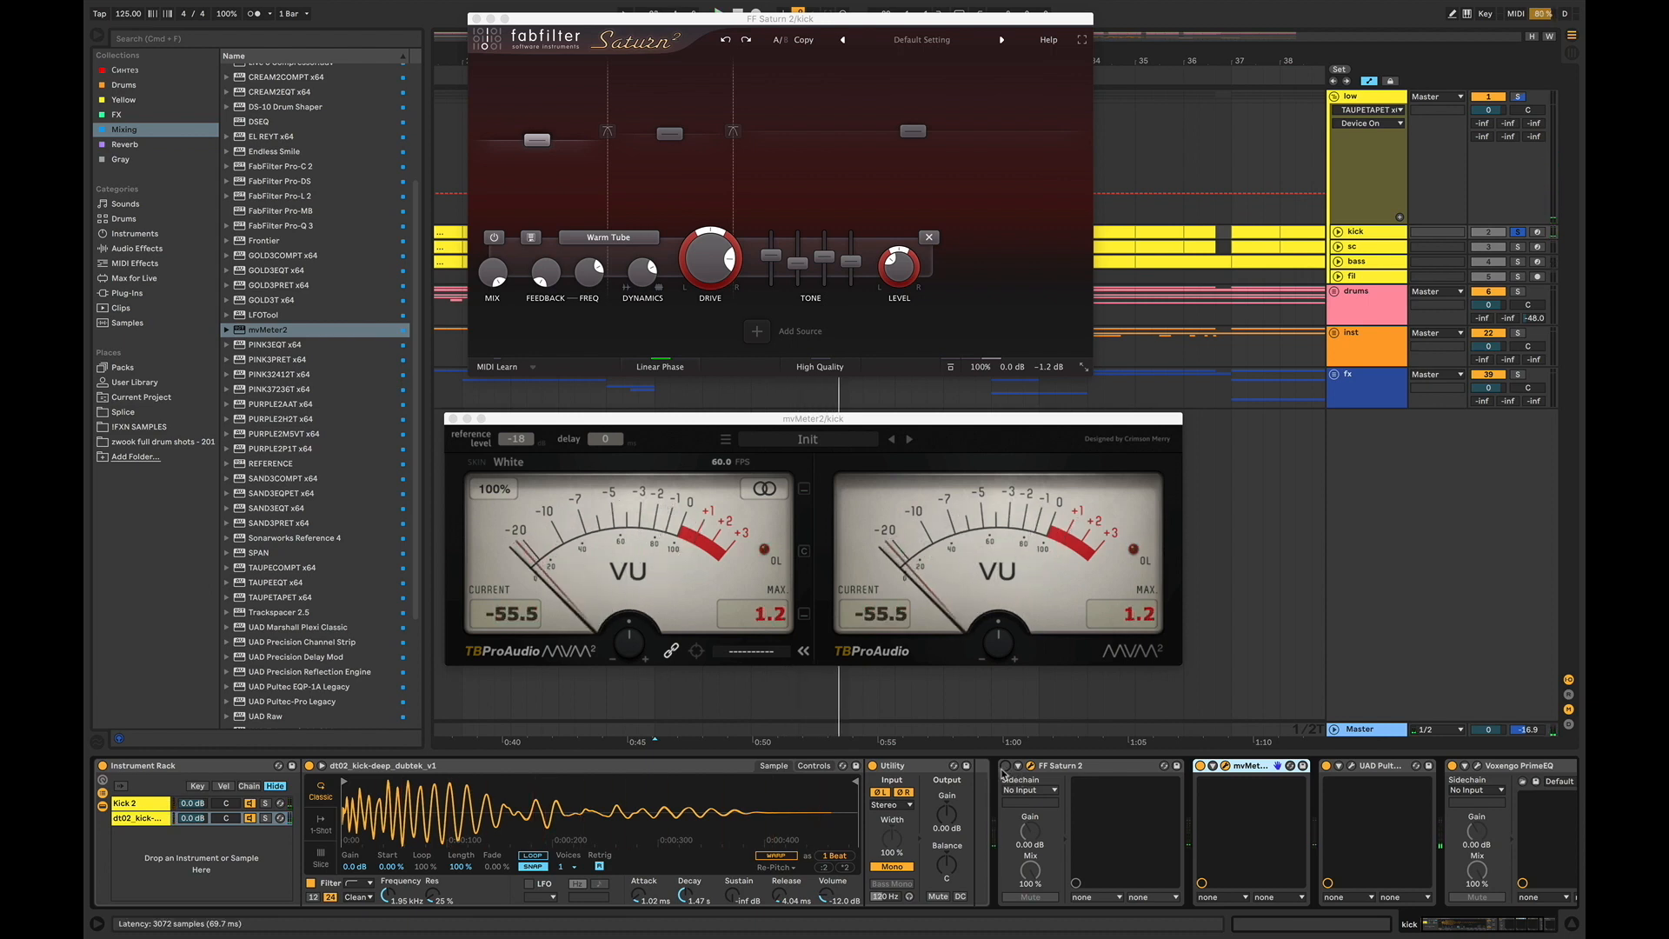
key("space")
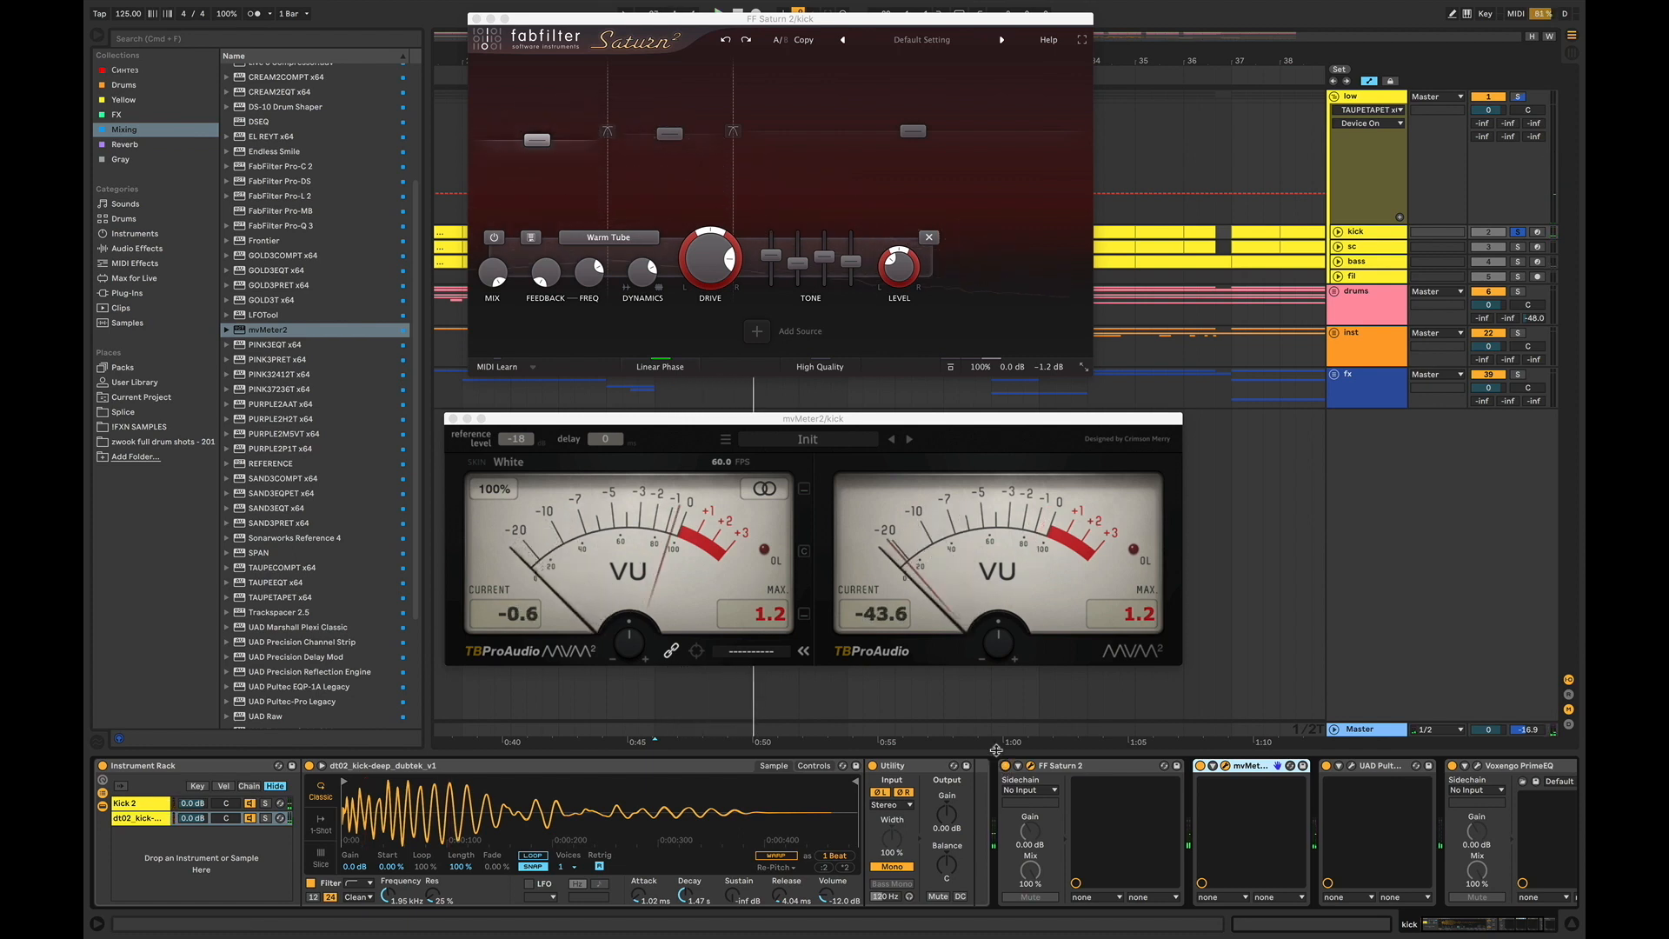
Step: Look at the modulation source options in the kick's Saturn, dismiss them and close the plug-in window
left_click_drag(855, 17, 902, 291)
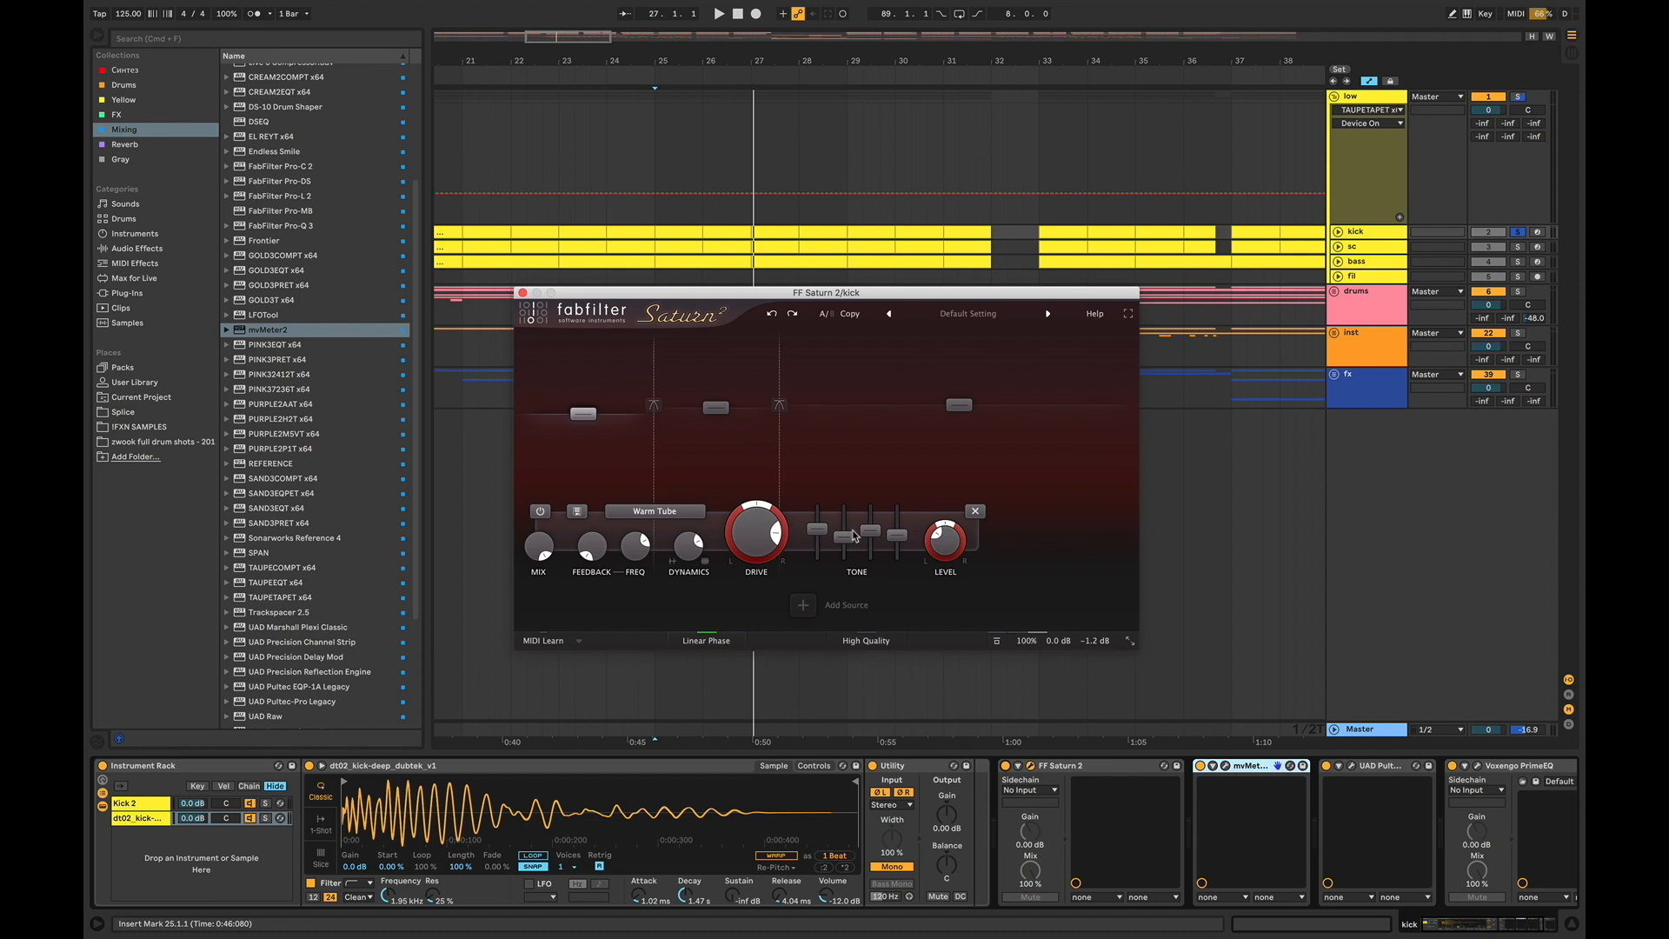
left_click(803, 605)
left_click(862, 586)
left_click(522, 293)
Step: Show the mixer and play the soloed kick through the UAD UA 1176SE Legacy compressor
key("Tab")
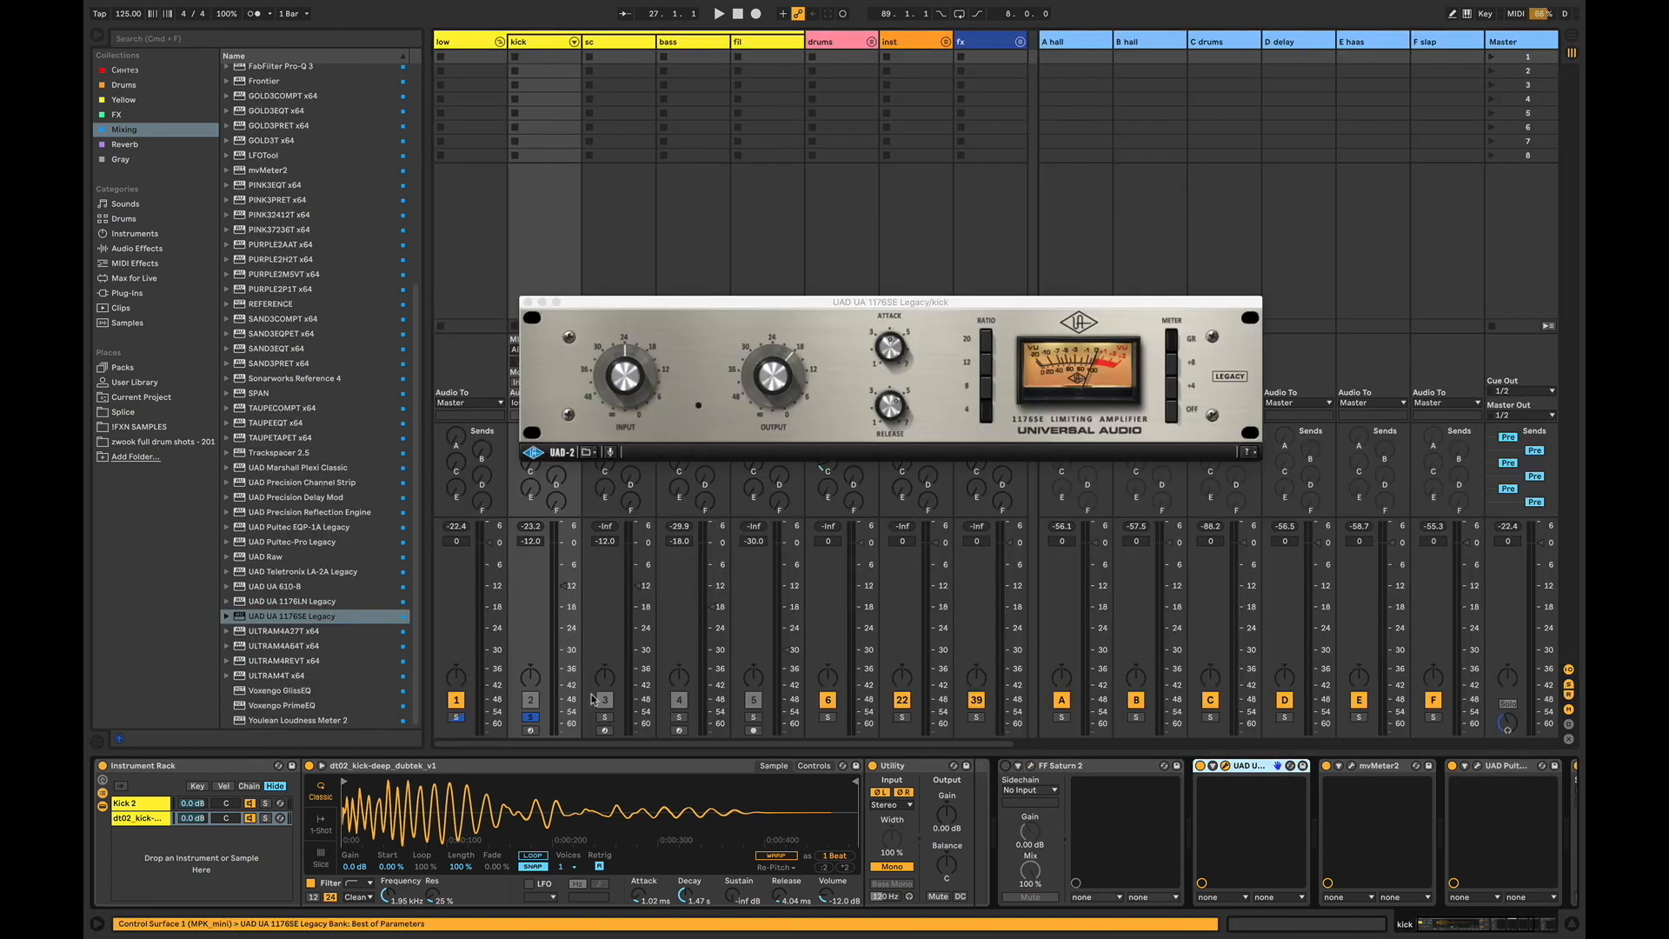
left_click(533, 719)
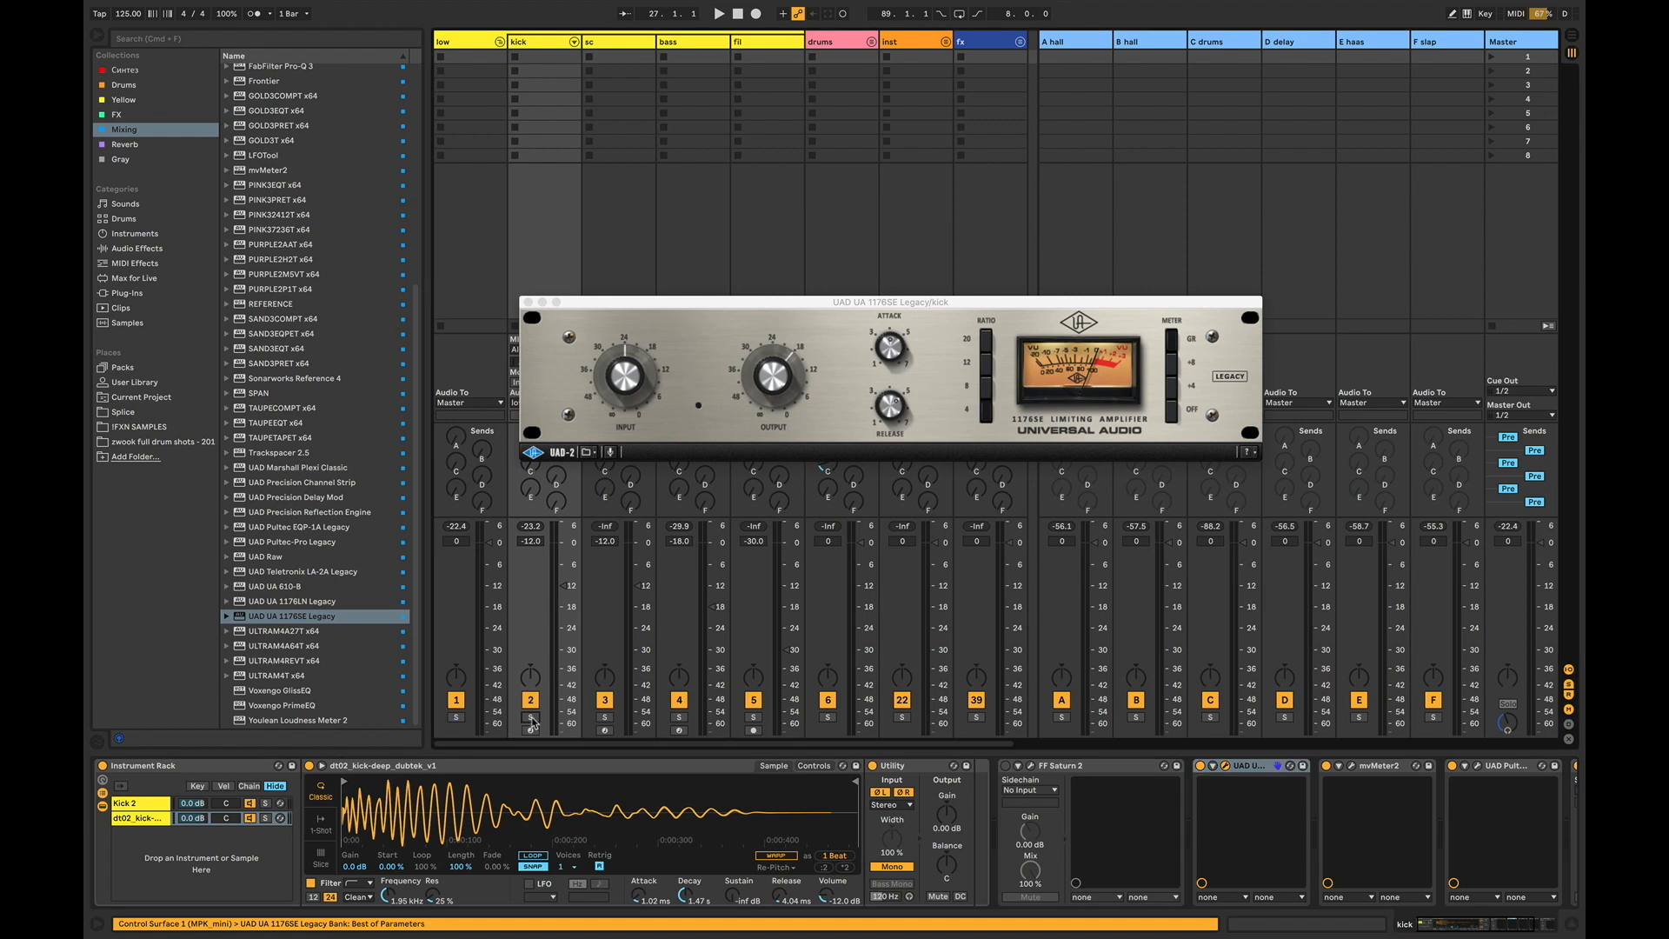
left_click(905, 340)
left_click_drag(906, 339, 908, 344)
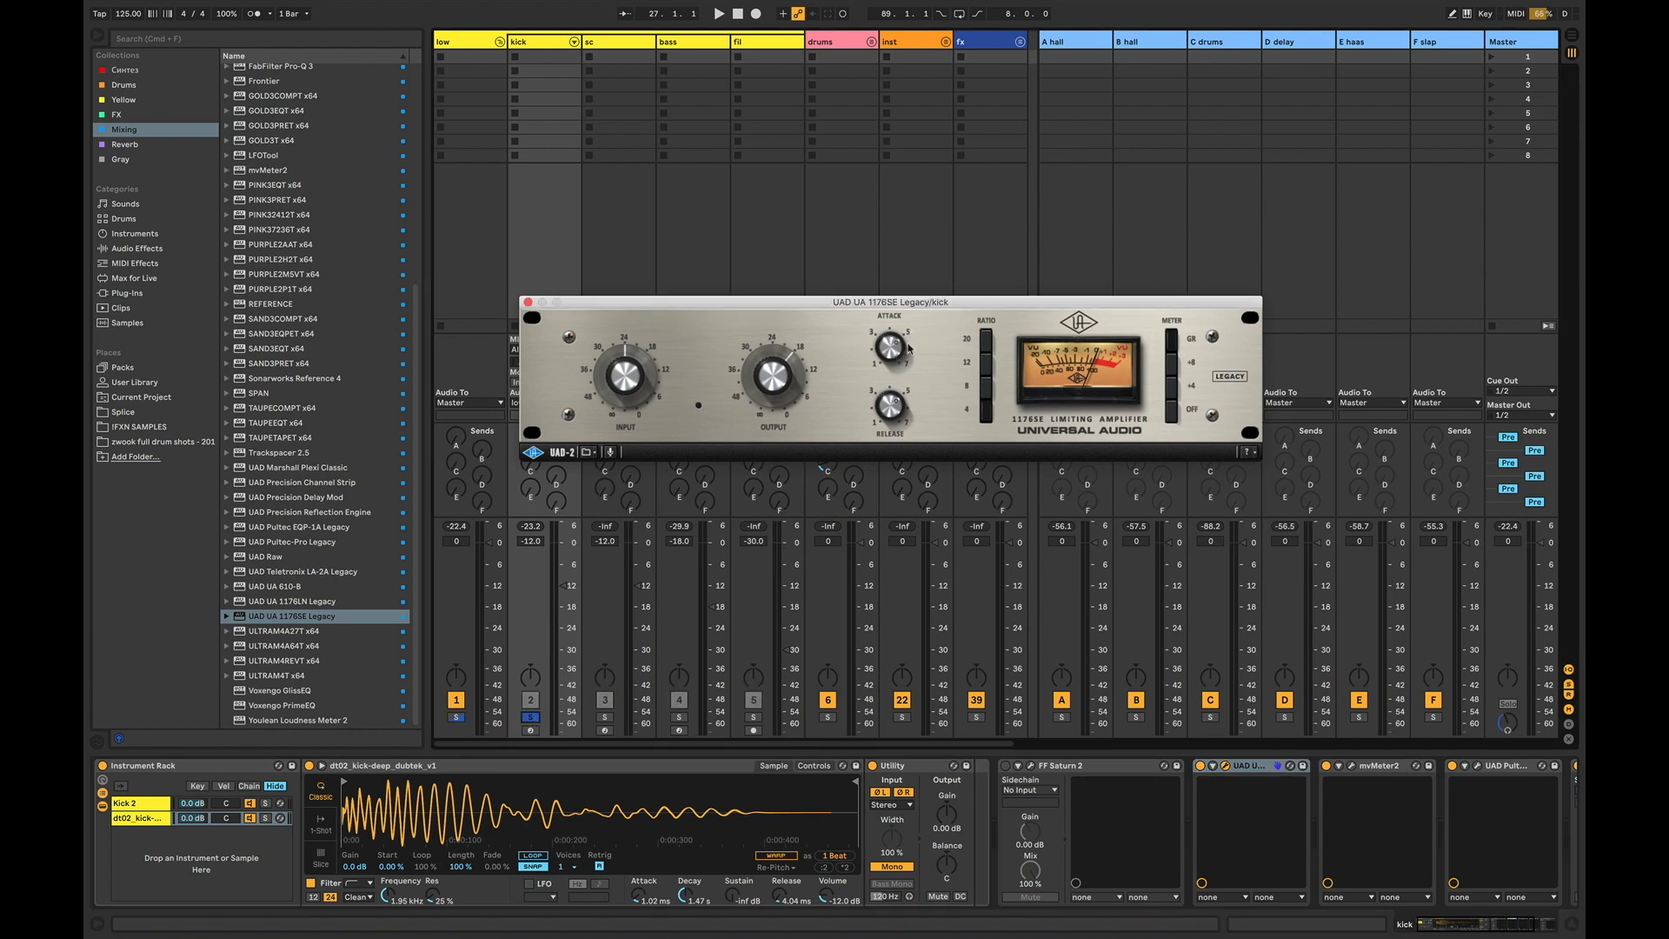
key("space")
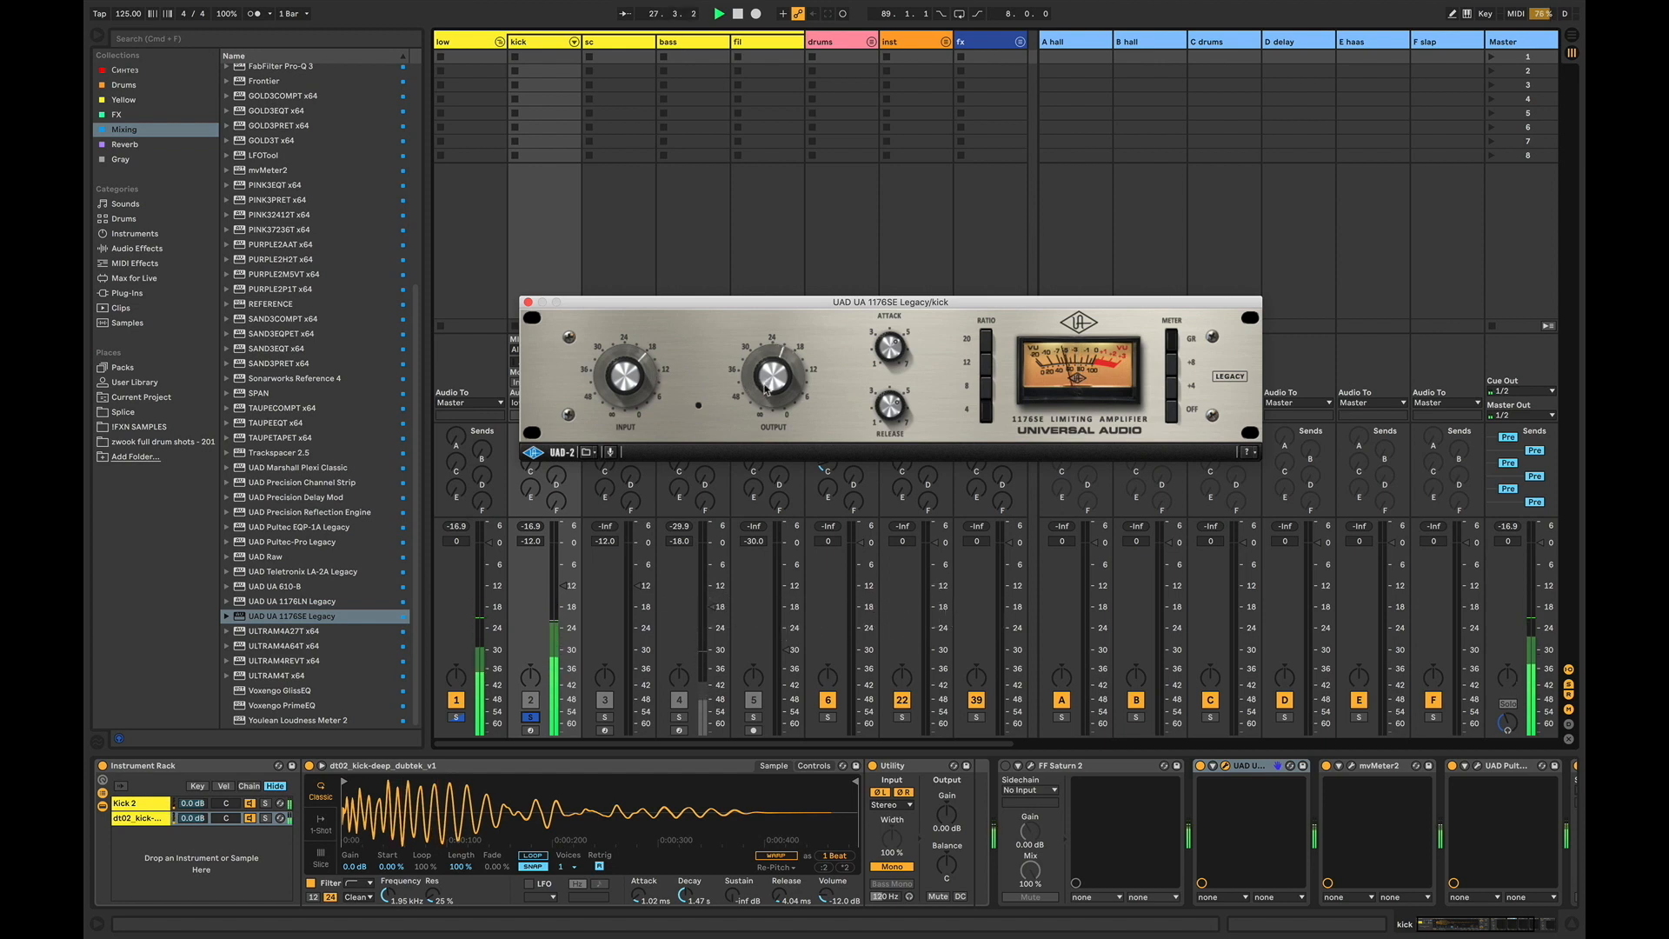
key("space")
Step: Compare the kick through FF Saturn 2 alone and through the 1176SE alone, and delete UAD UA 1176SE Legacy from the kick track
left_click(1201, 766)
left_click(1005, 767)
key("space")
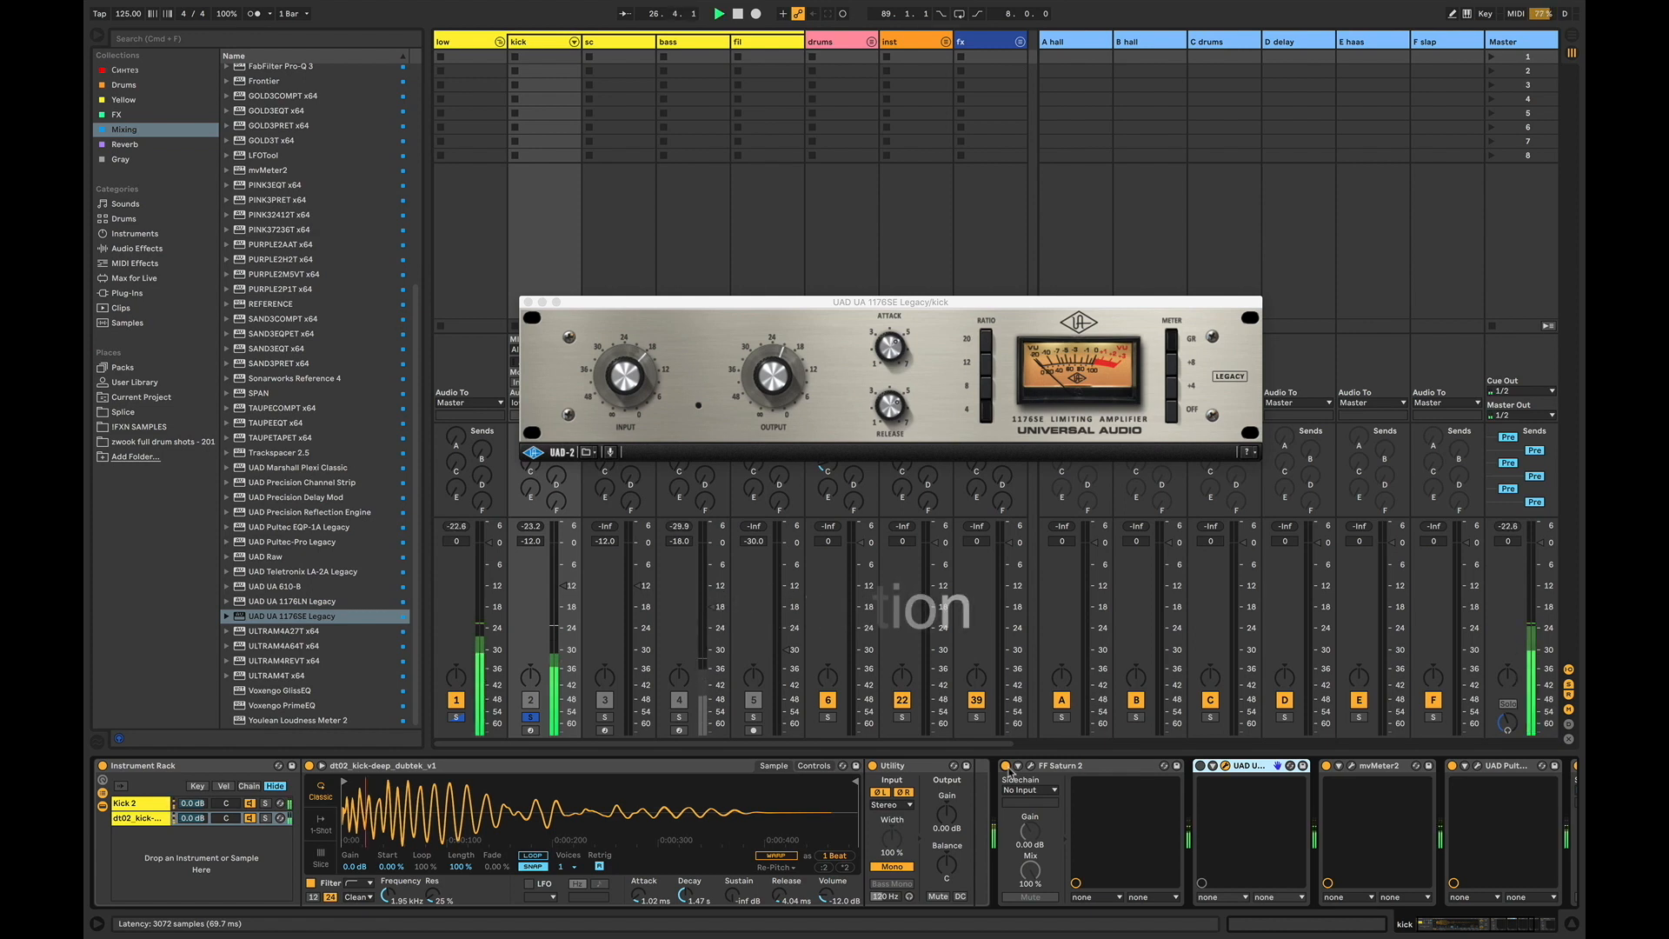
left_click(1200, 766)
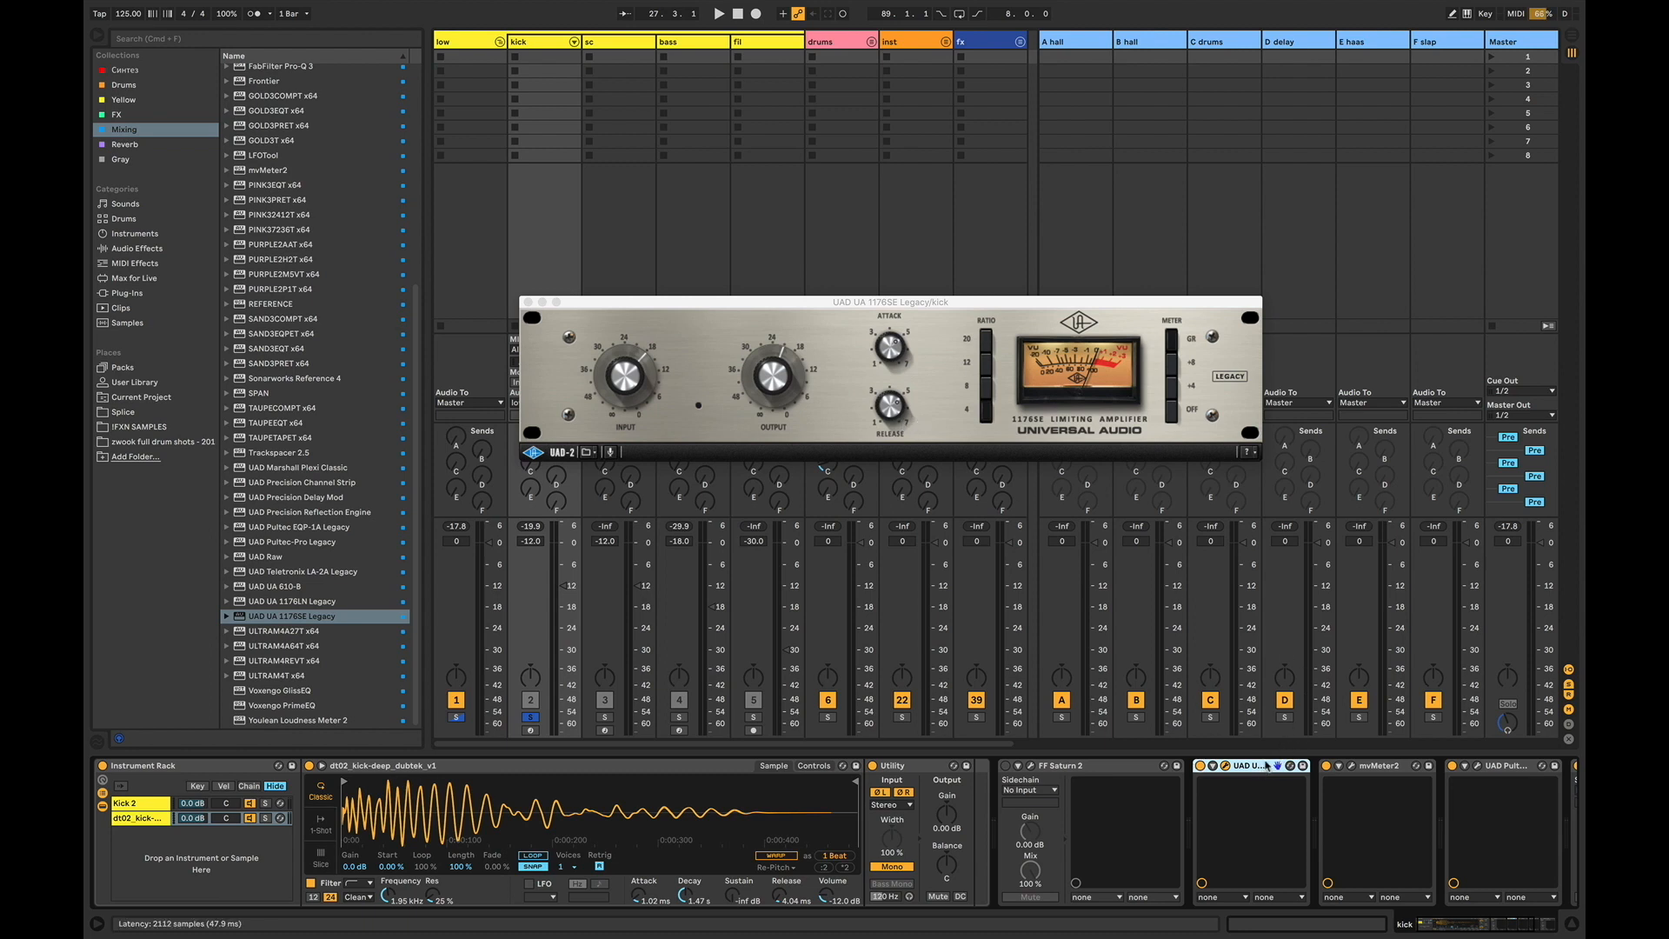
key("Delete")
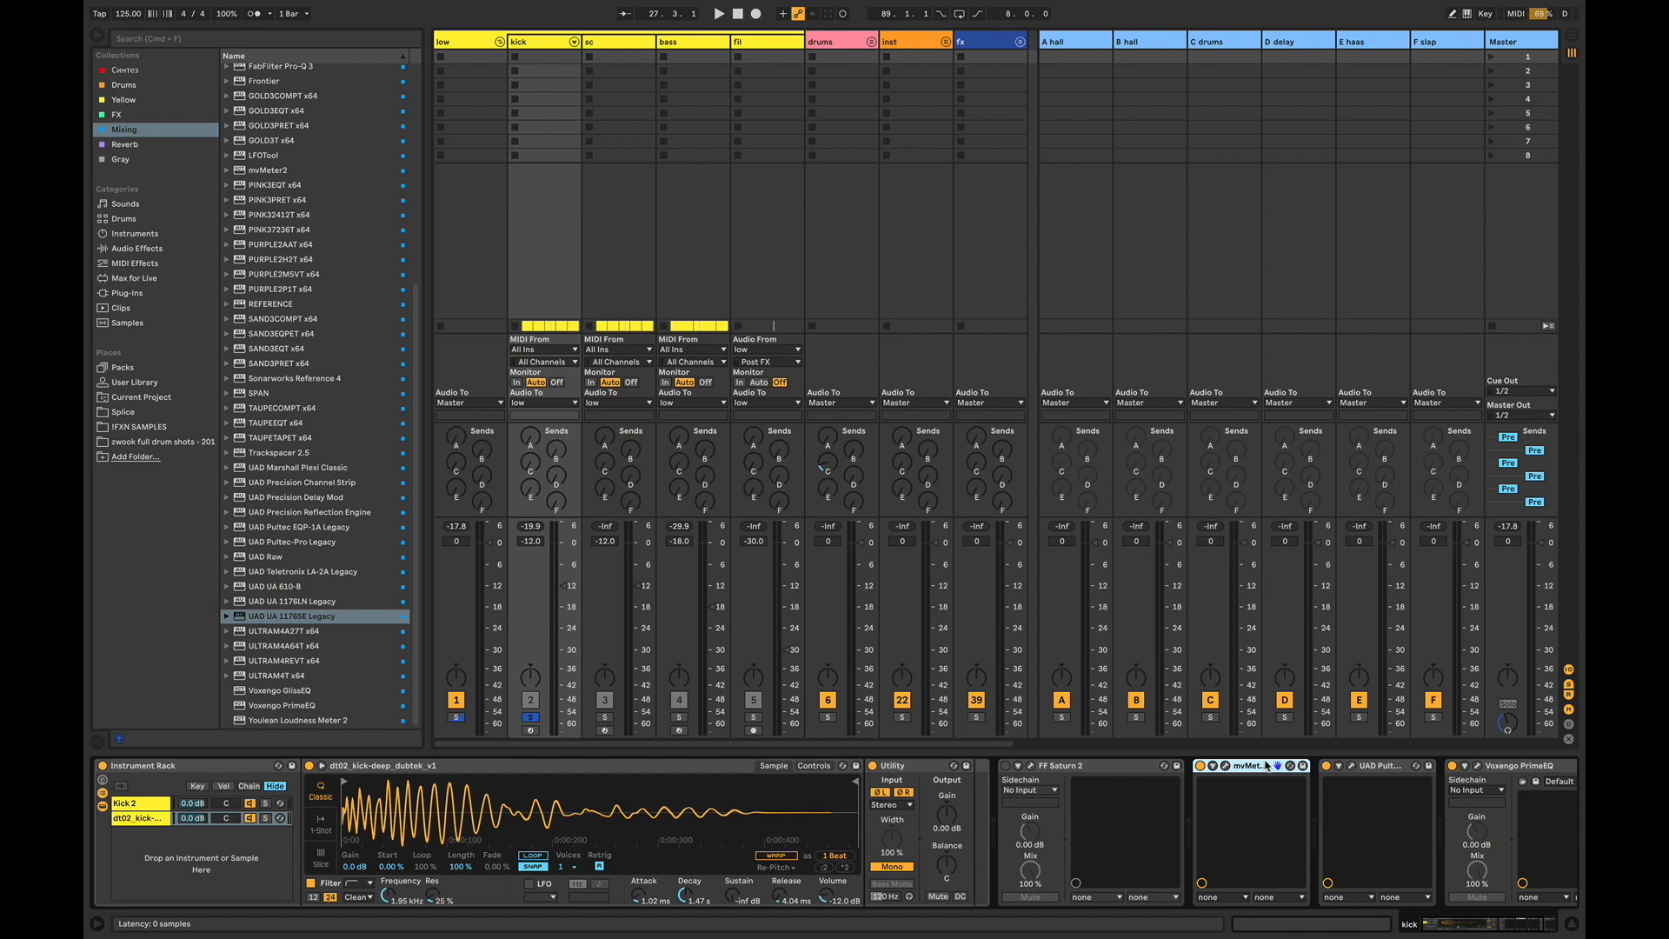
Step: Review the device chains of the sc and bass tracks, fold the low group and select the drums group
left_click(639, 54)
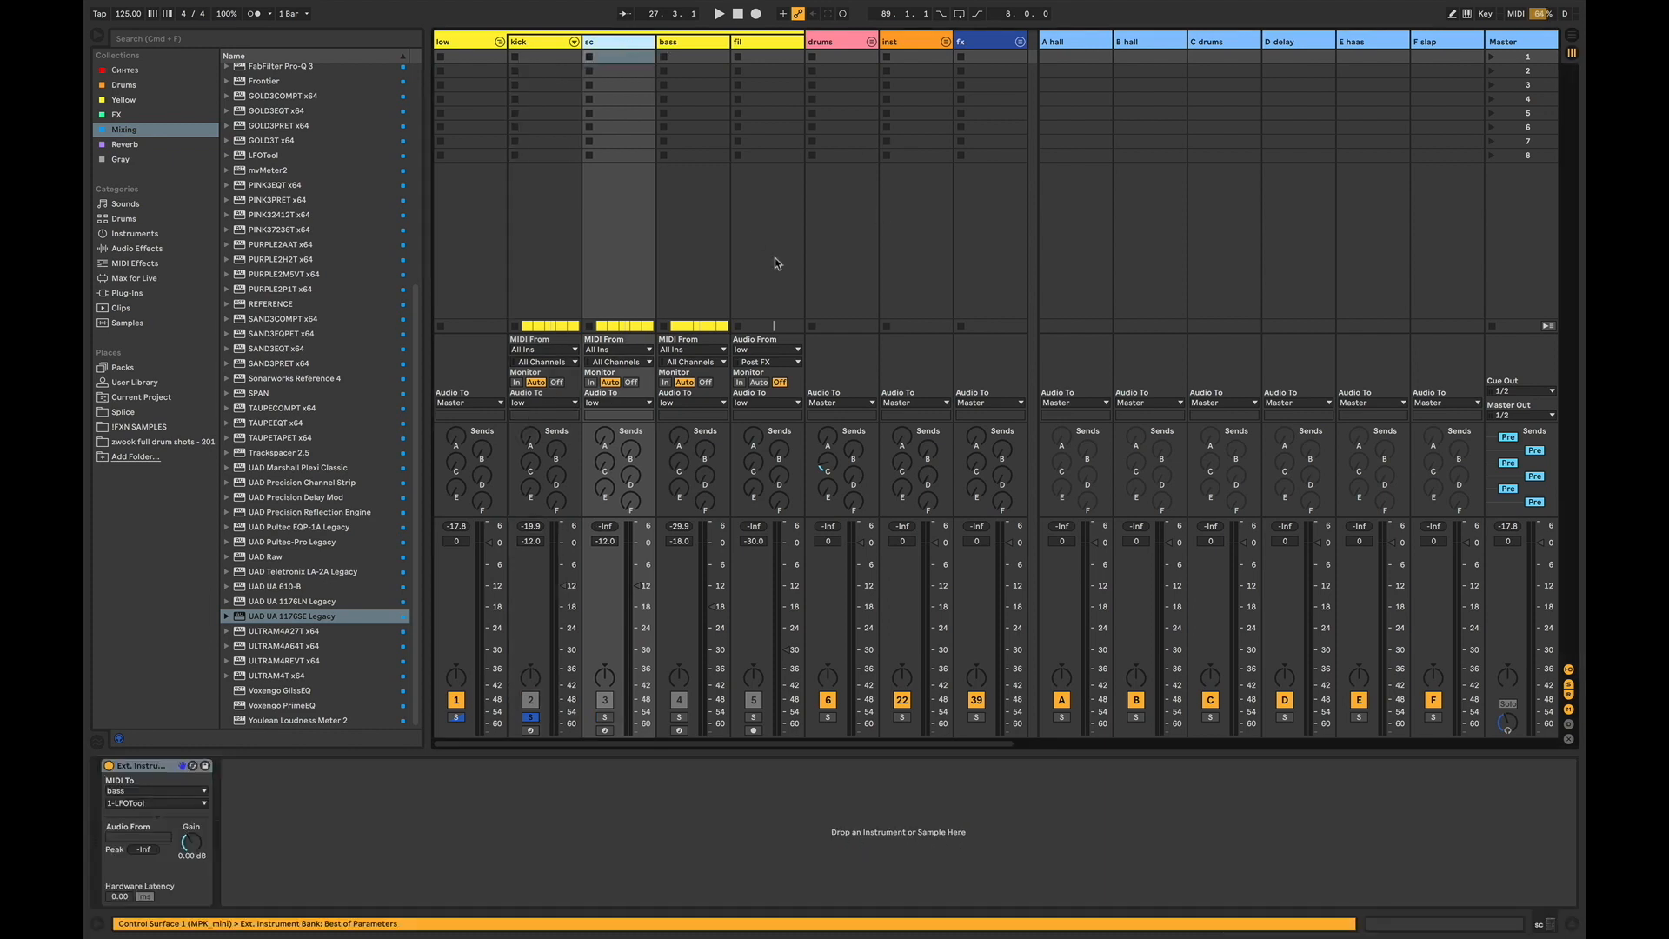
left_click(687, 46)
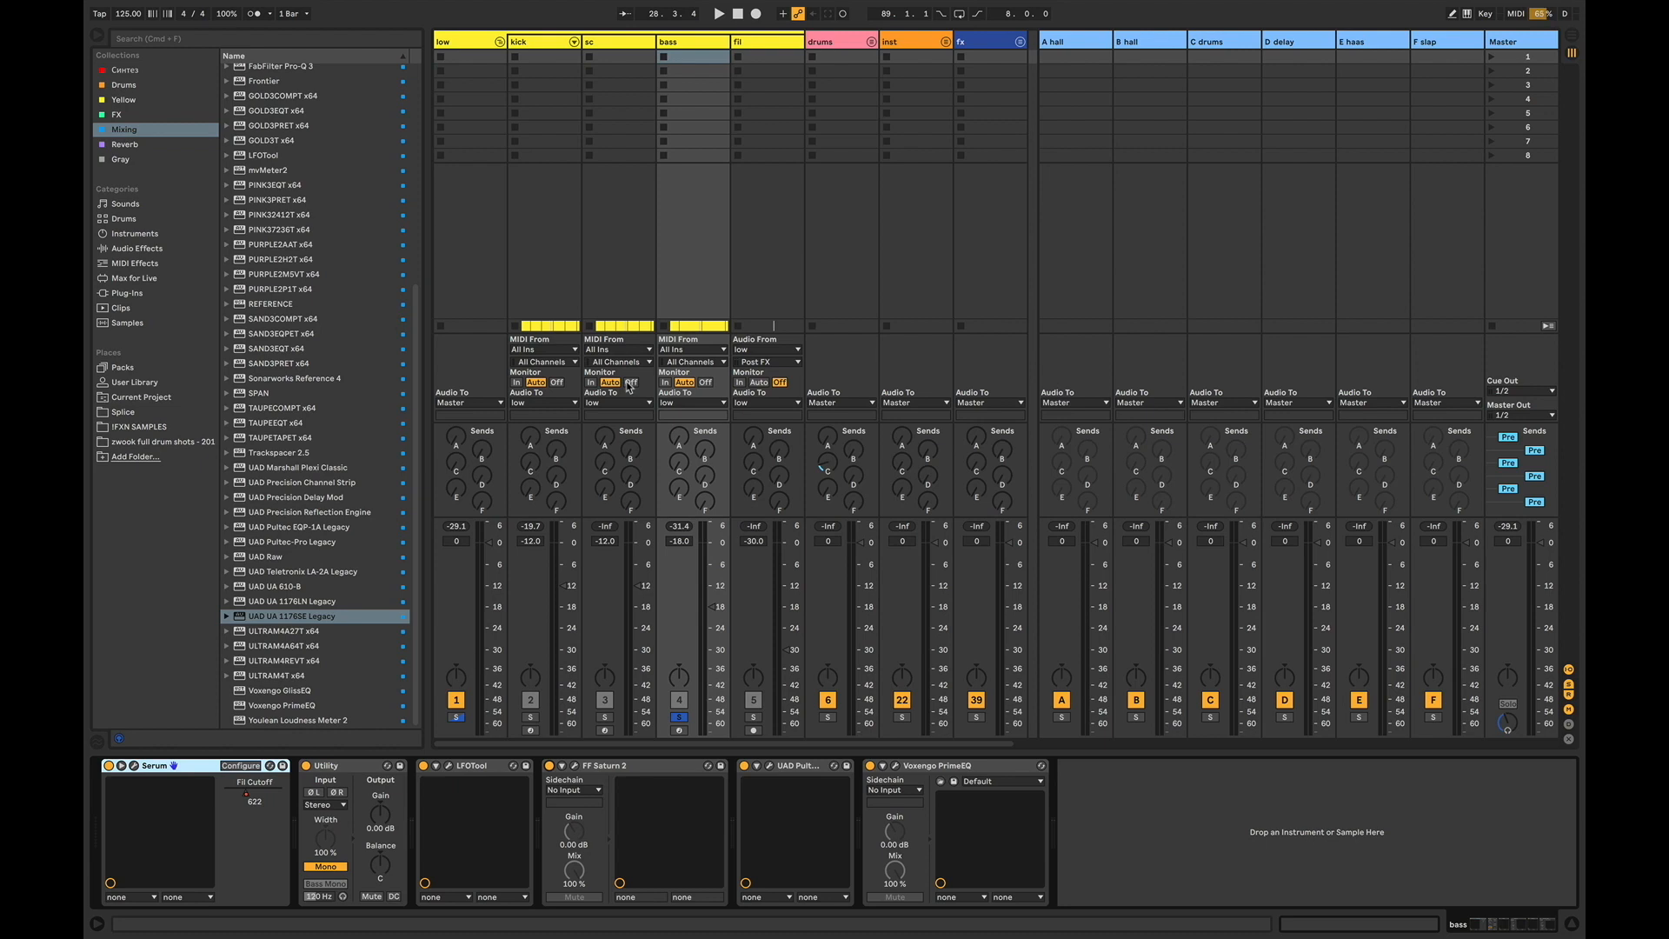
left_click(500, 40)
left_click(534, 48)
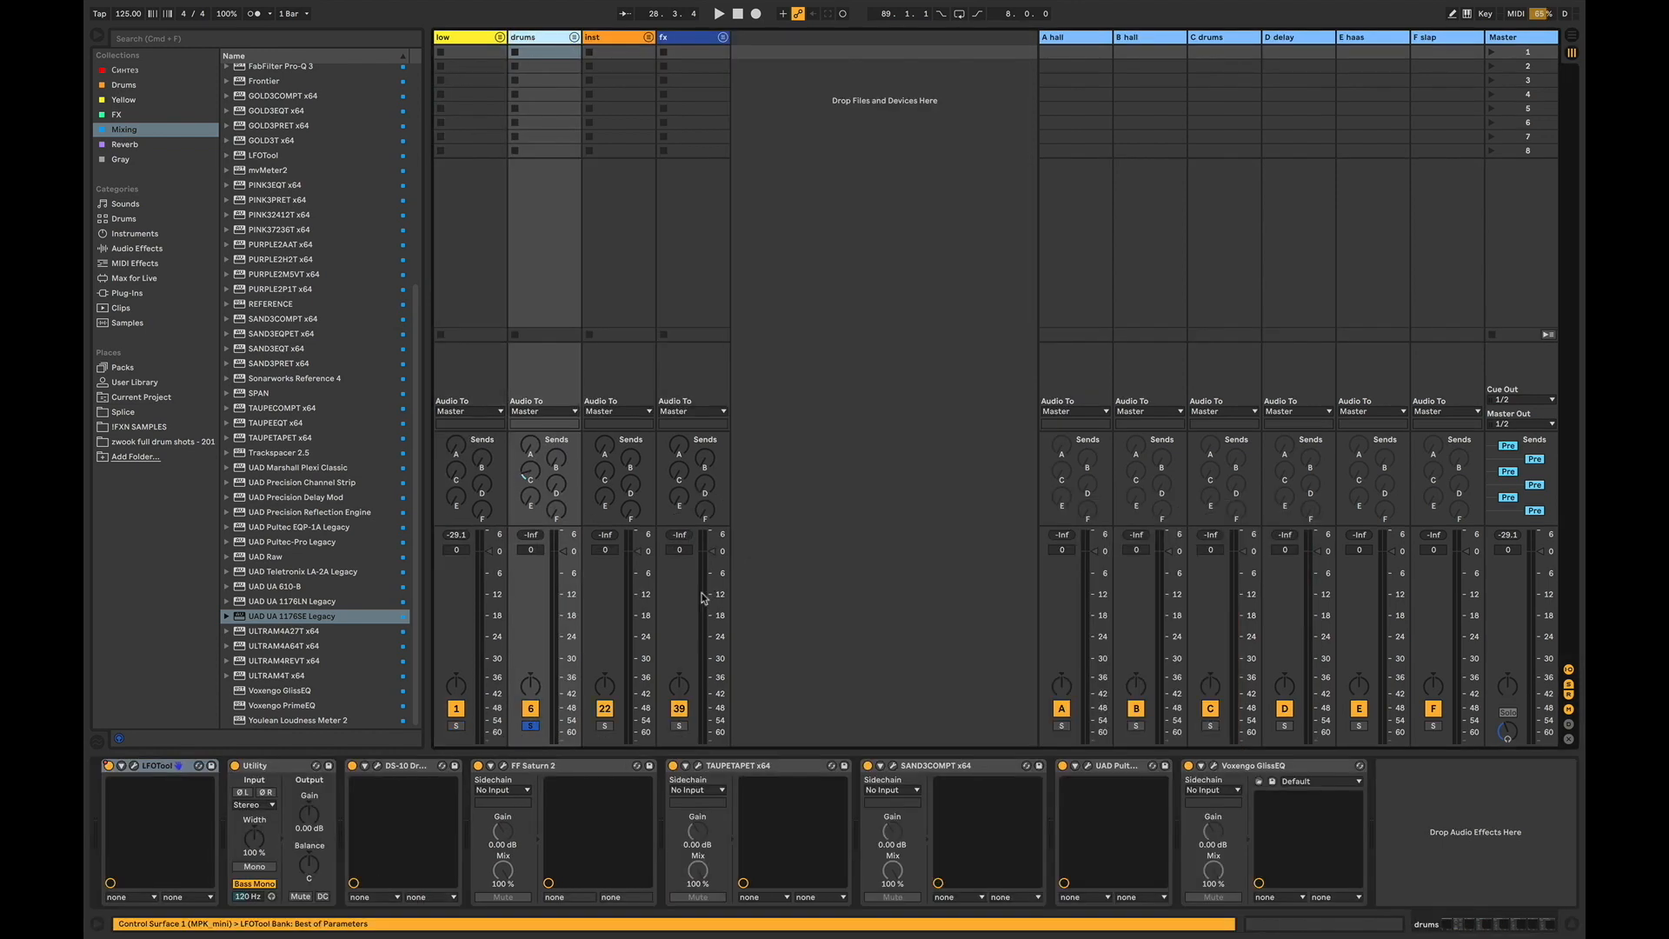
Step: Play the drums group with FF Saturn 2 and TAUPETAPET bypassed, and compare with both reactivated
left_click(477, 766)
left_click(672, 767)
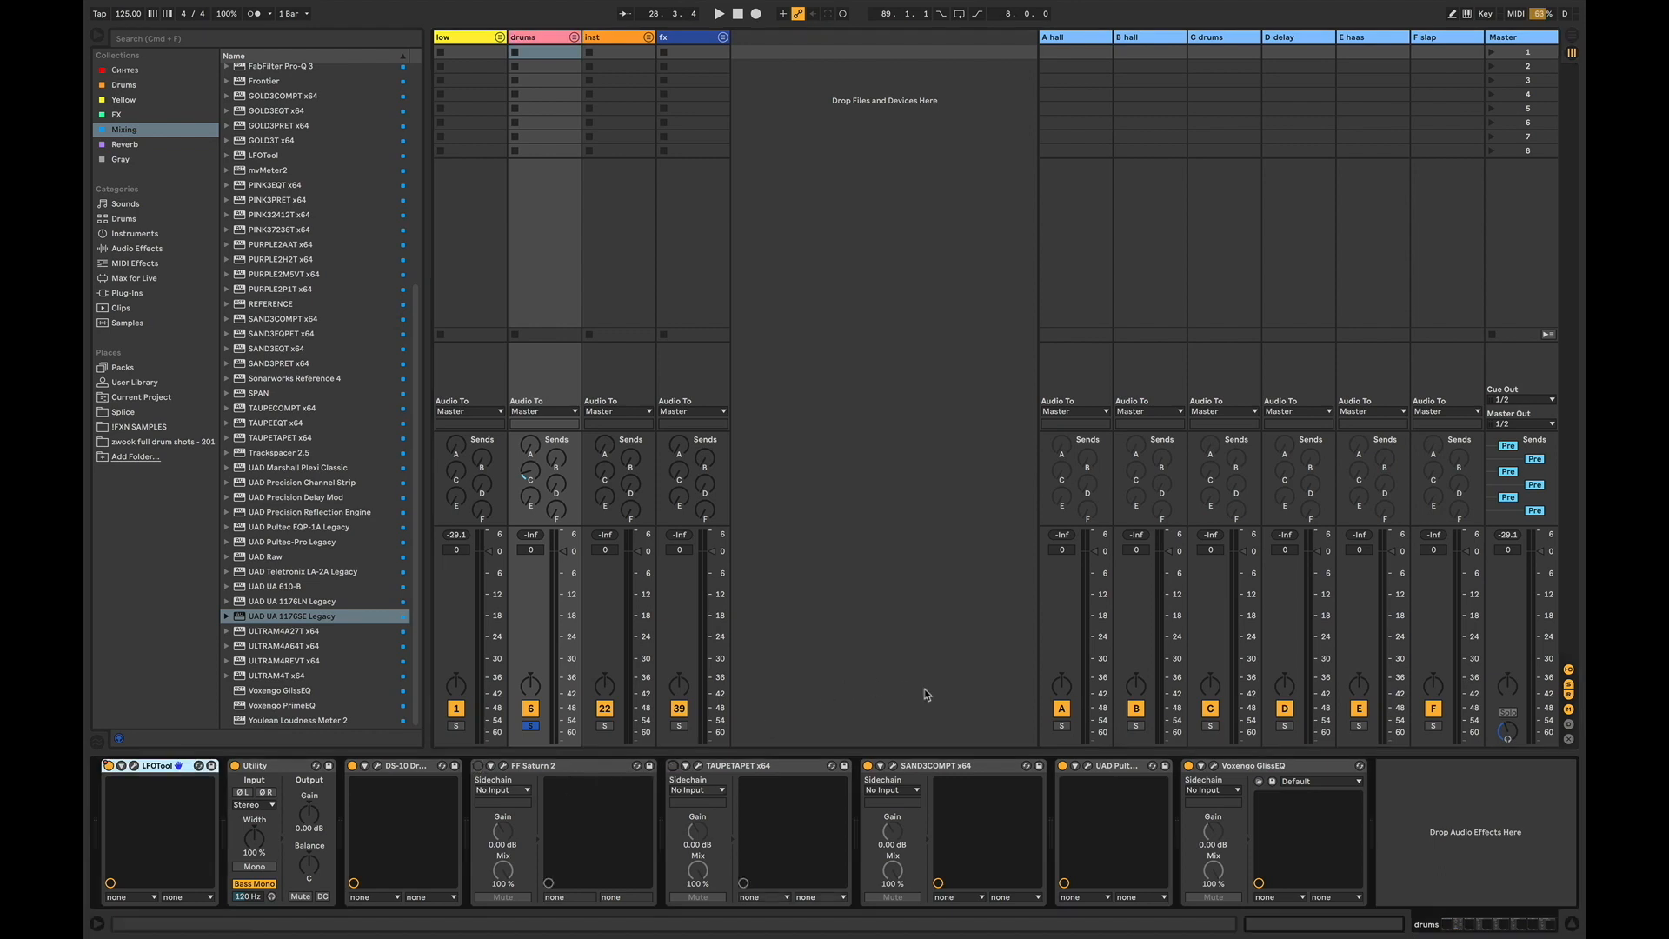
key("space")
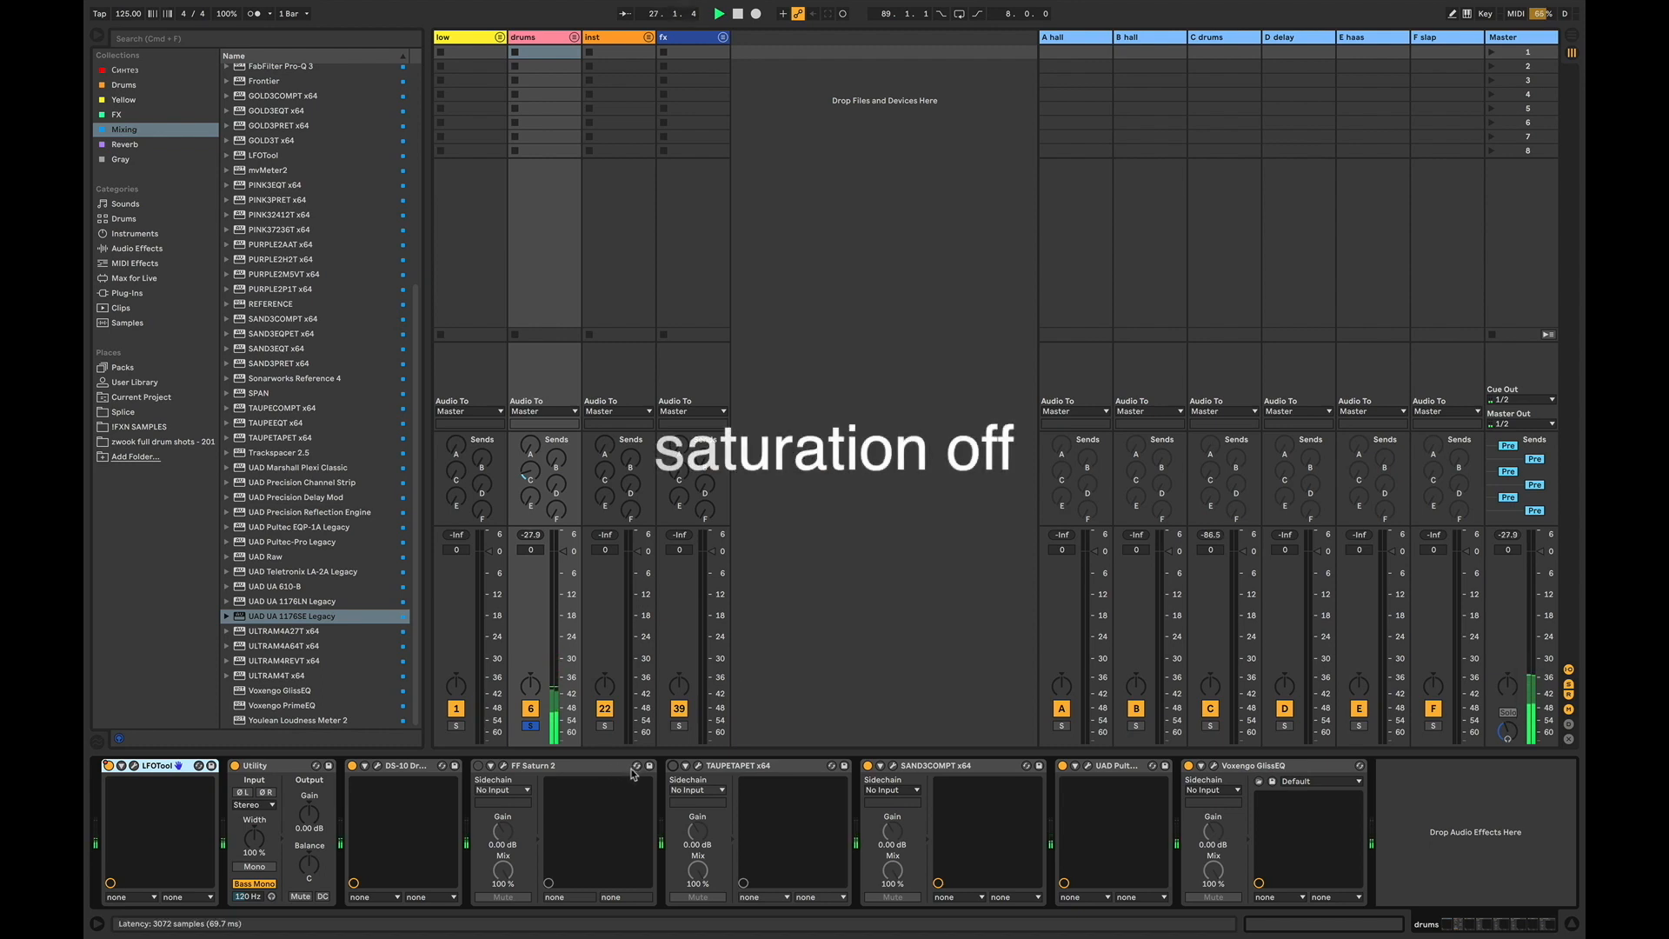
left_click(479, 766)
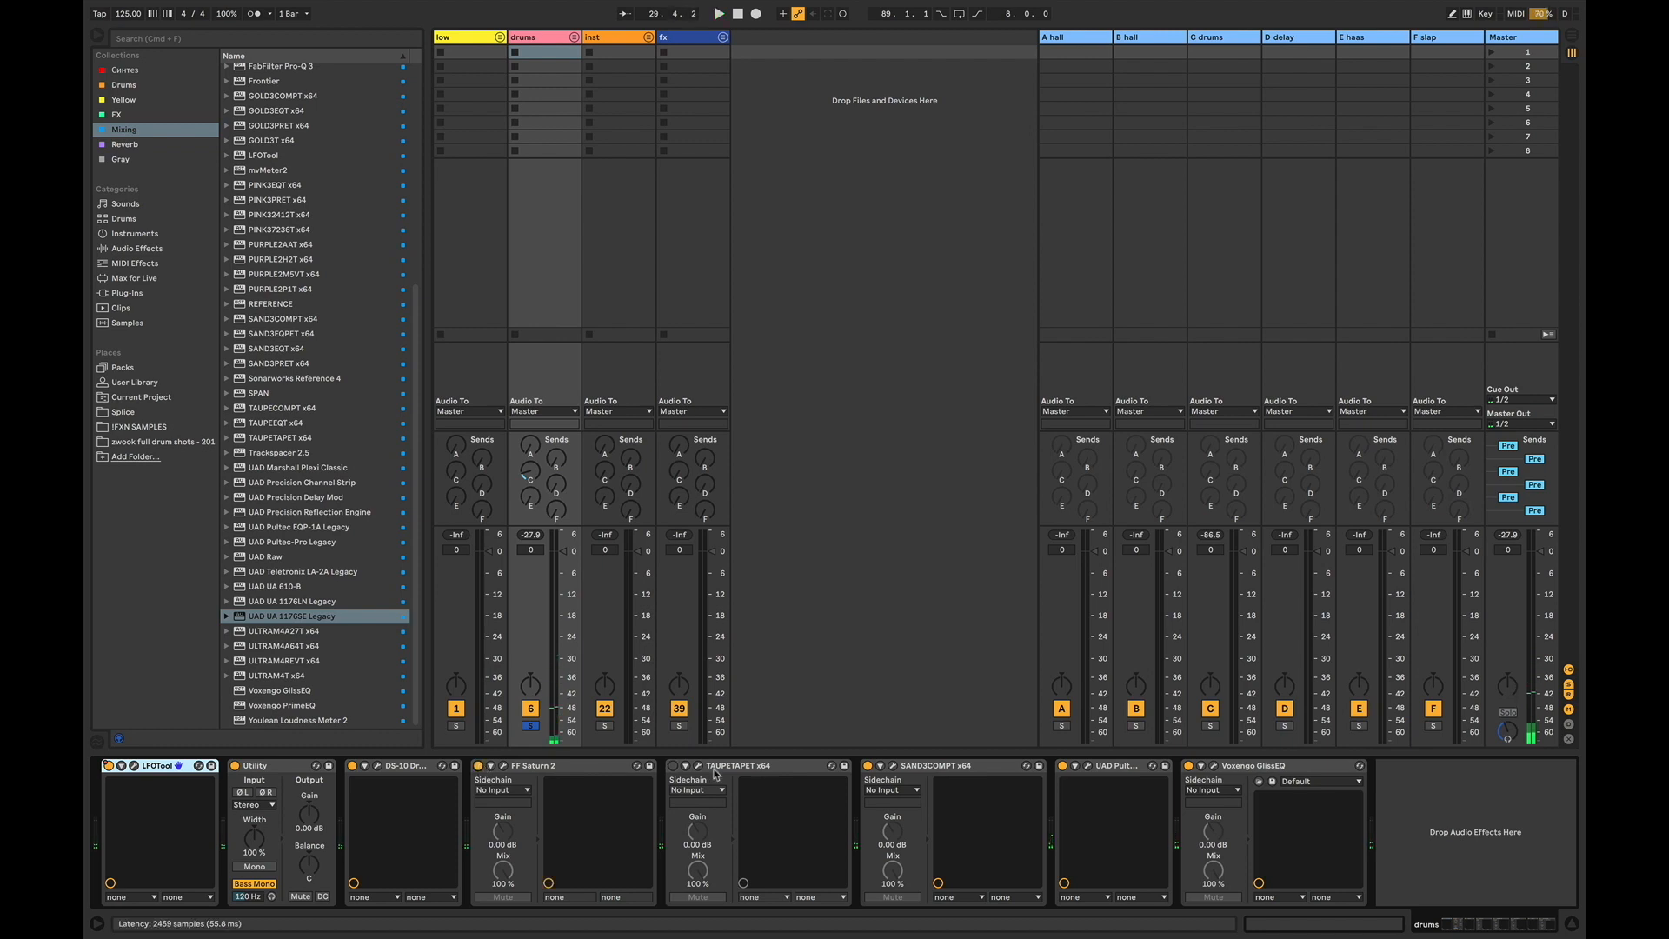
left_click(674, 766)
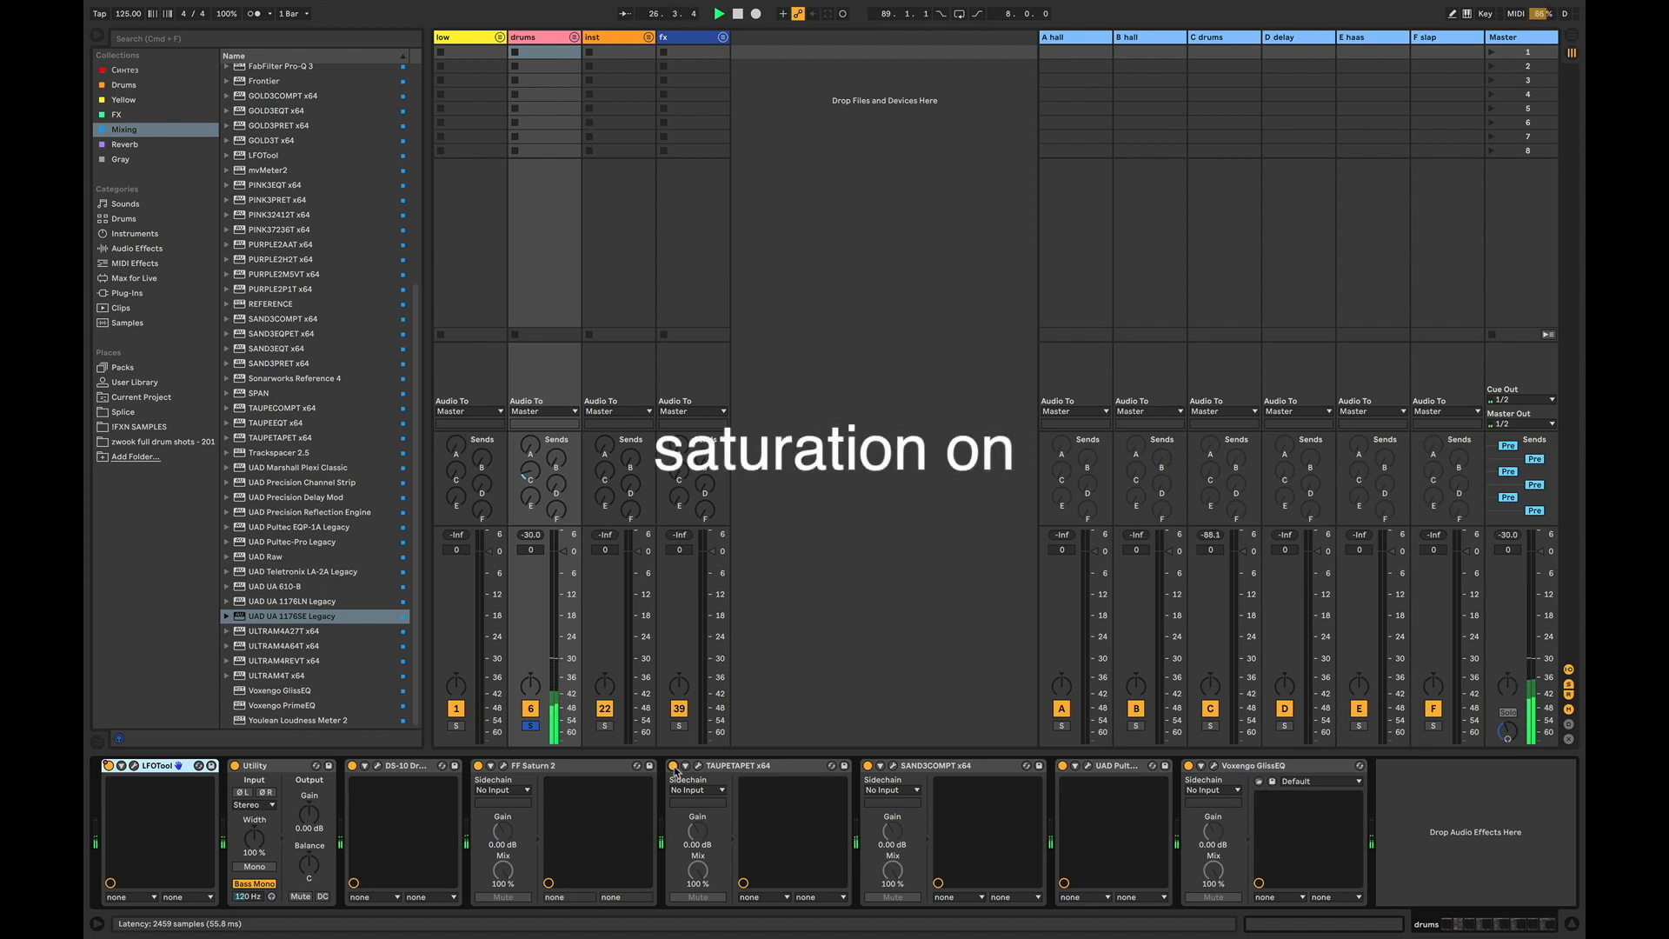
Step: Inspect the Band 1 Drive setting in the drums group's FF Saturn 2, stop playback and close the plug-in window
left_click(503, 765)
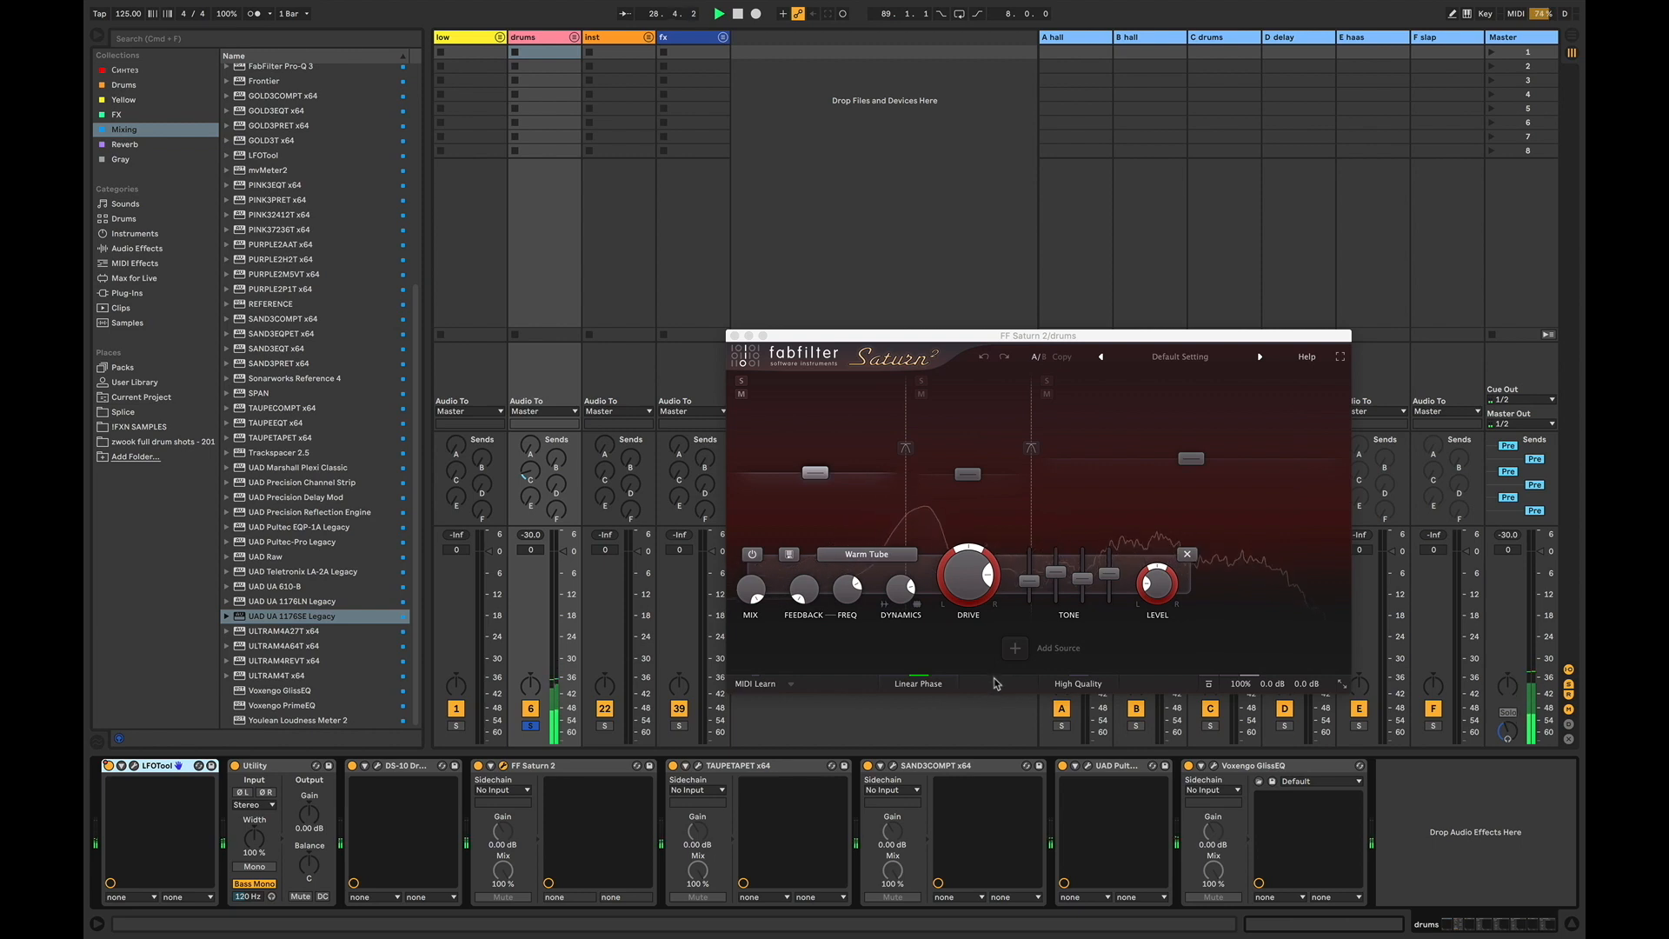
left_click(994, 596)
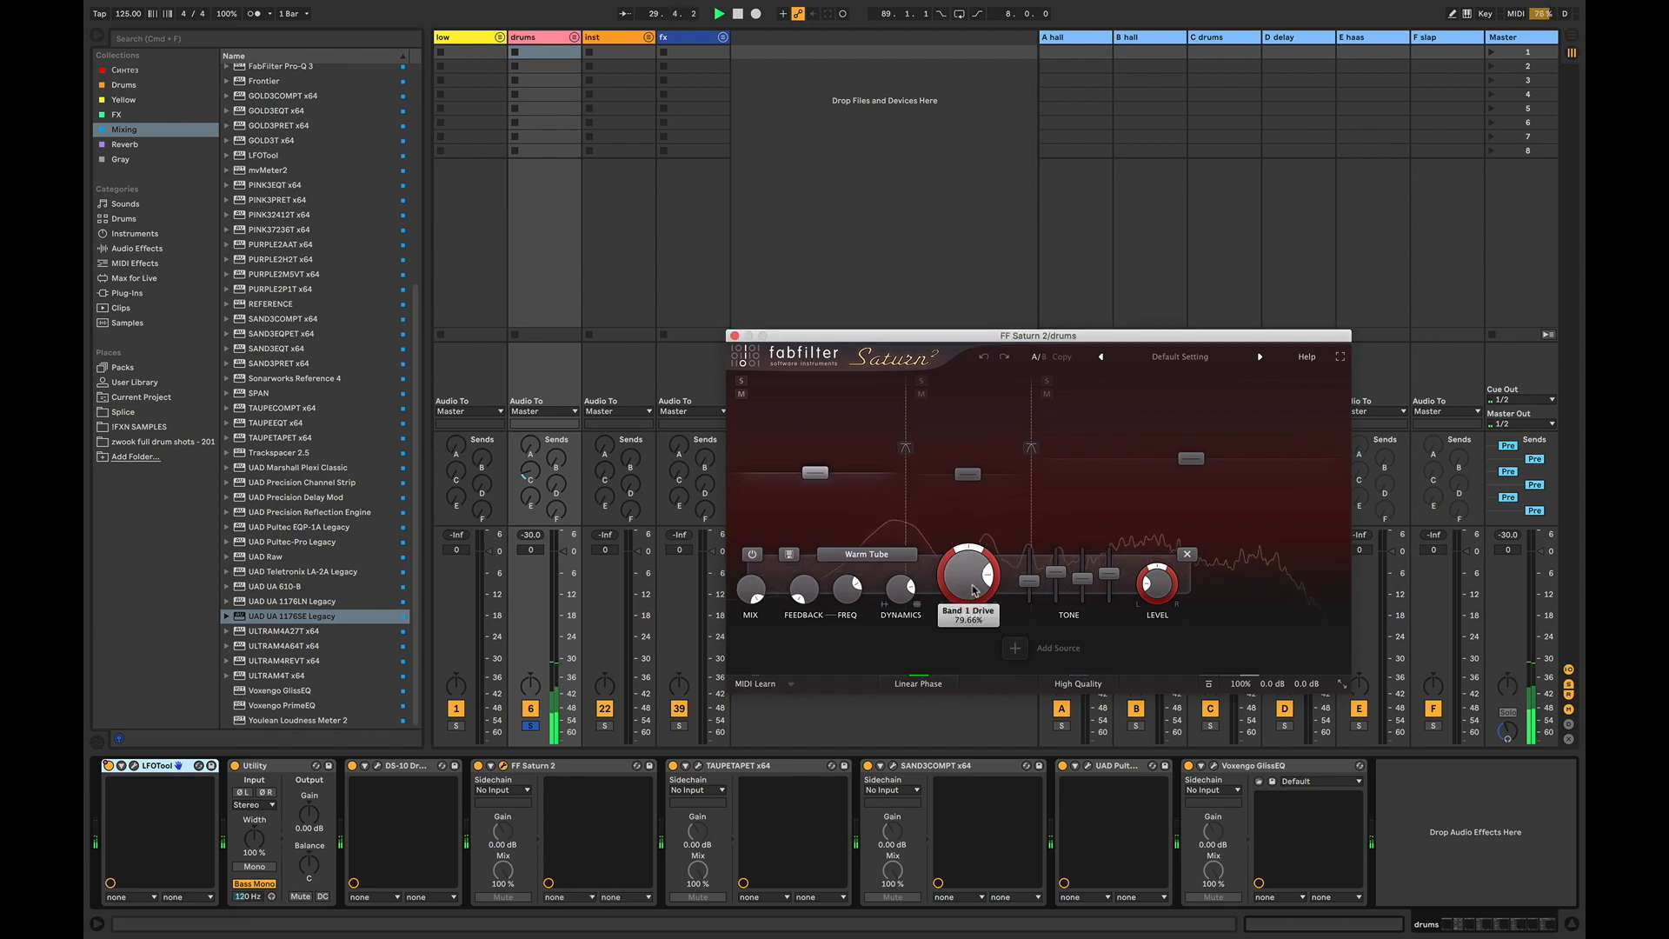
key("space")
left_click(734, 335)
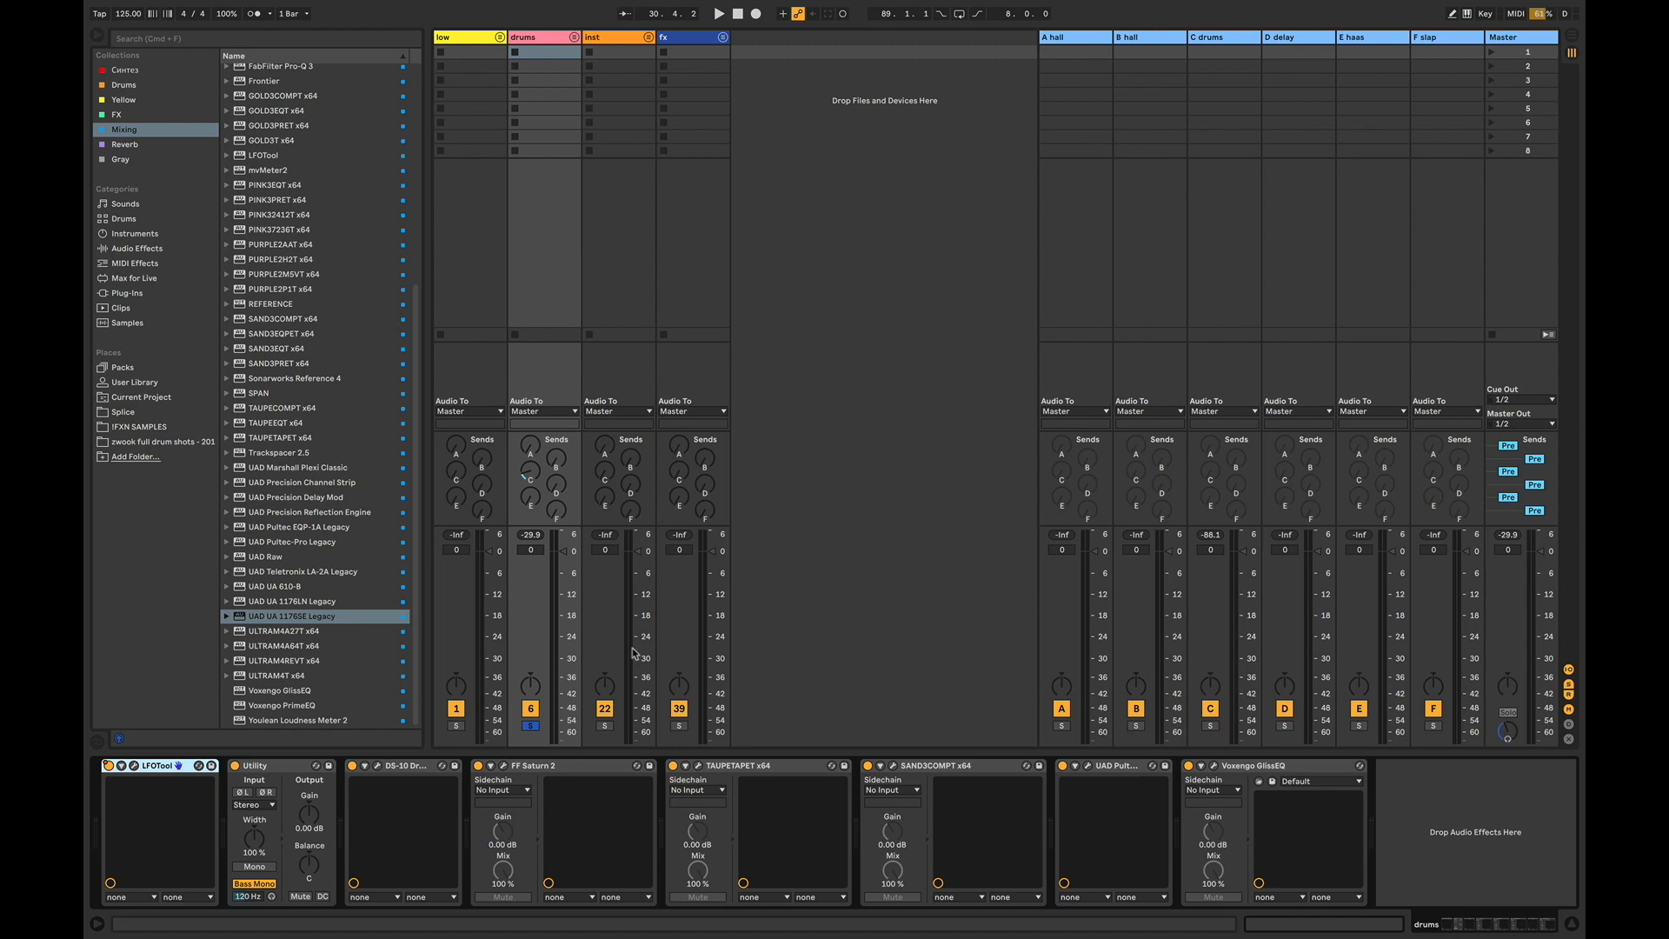
Step: While the drums play, raise Band 3 Dynamics in their FF Saturn 2 to about 0.56 and lower the Band 3 level
left_click(504, 766)
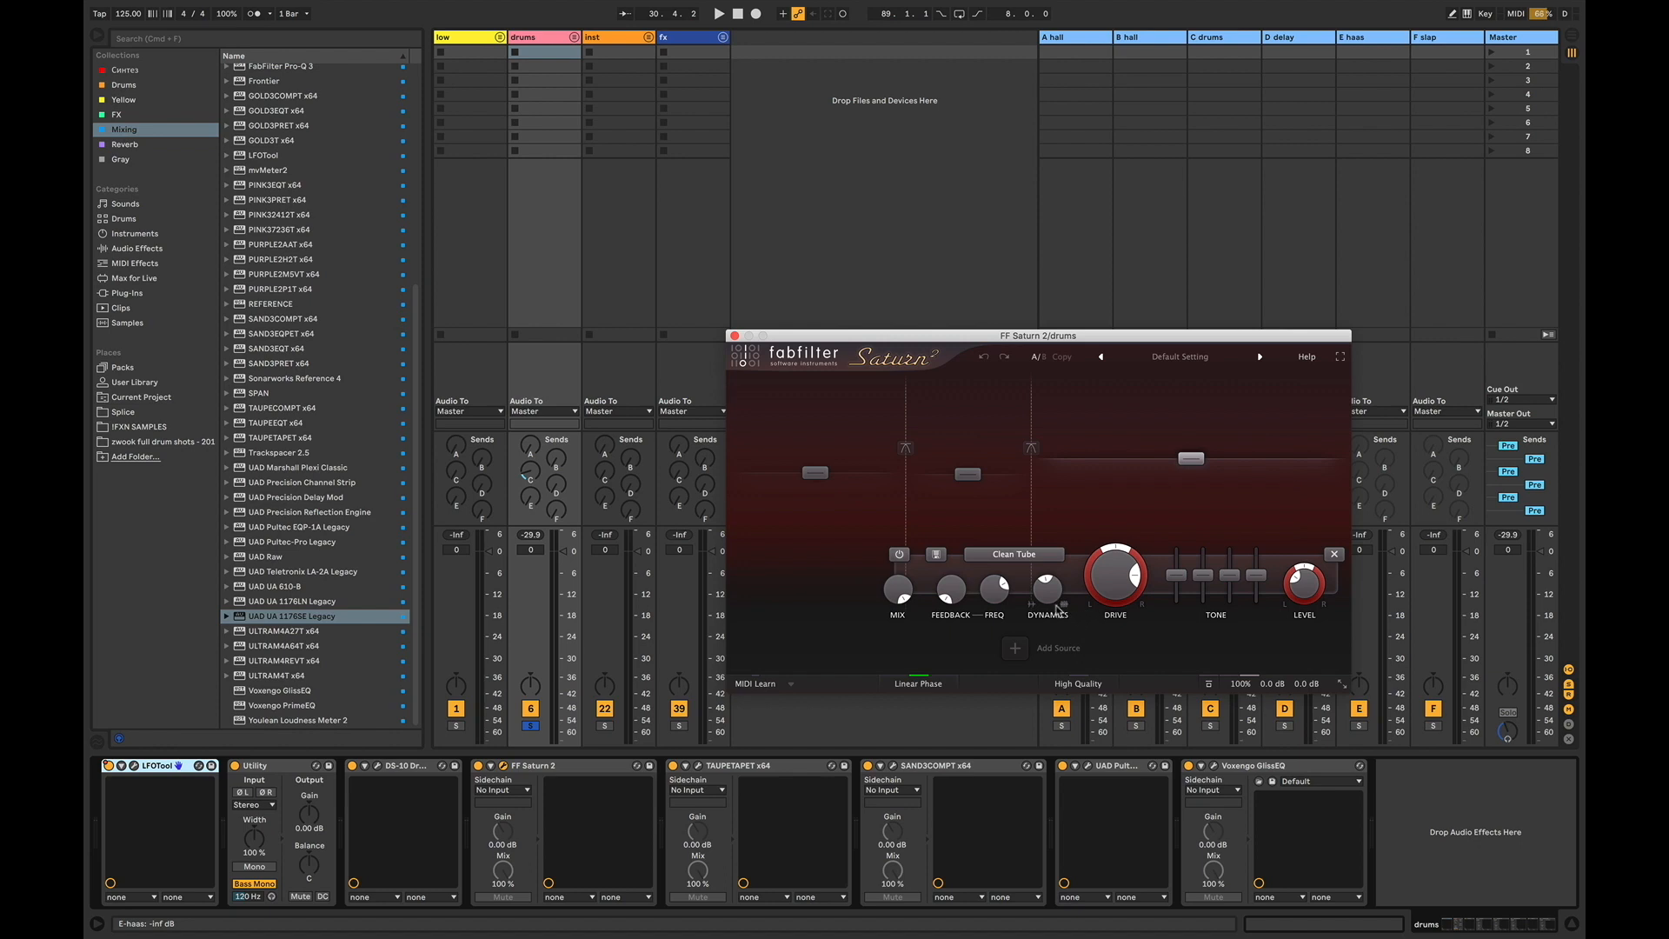
mouse_move(1056, 609)
key("space")
left_click_drag(1056, 606, 1086, 515)
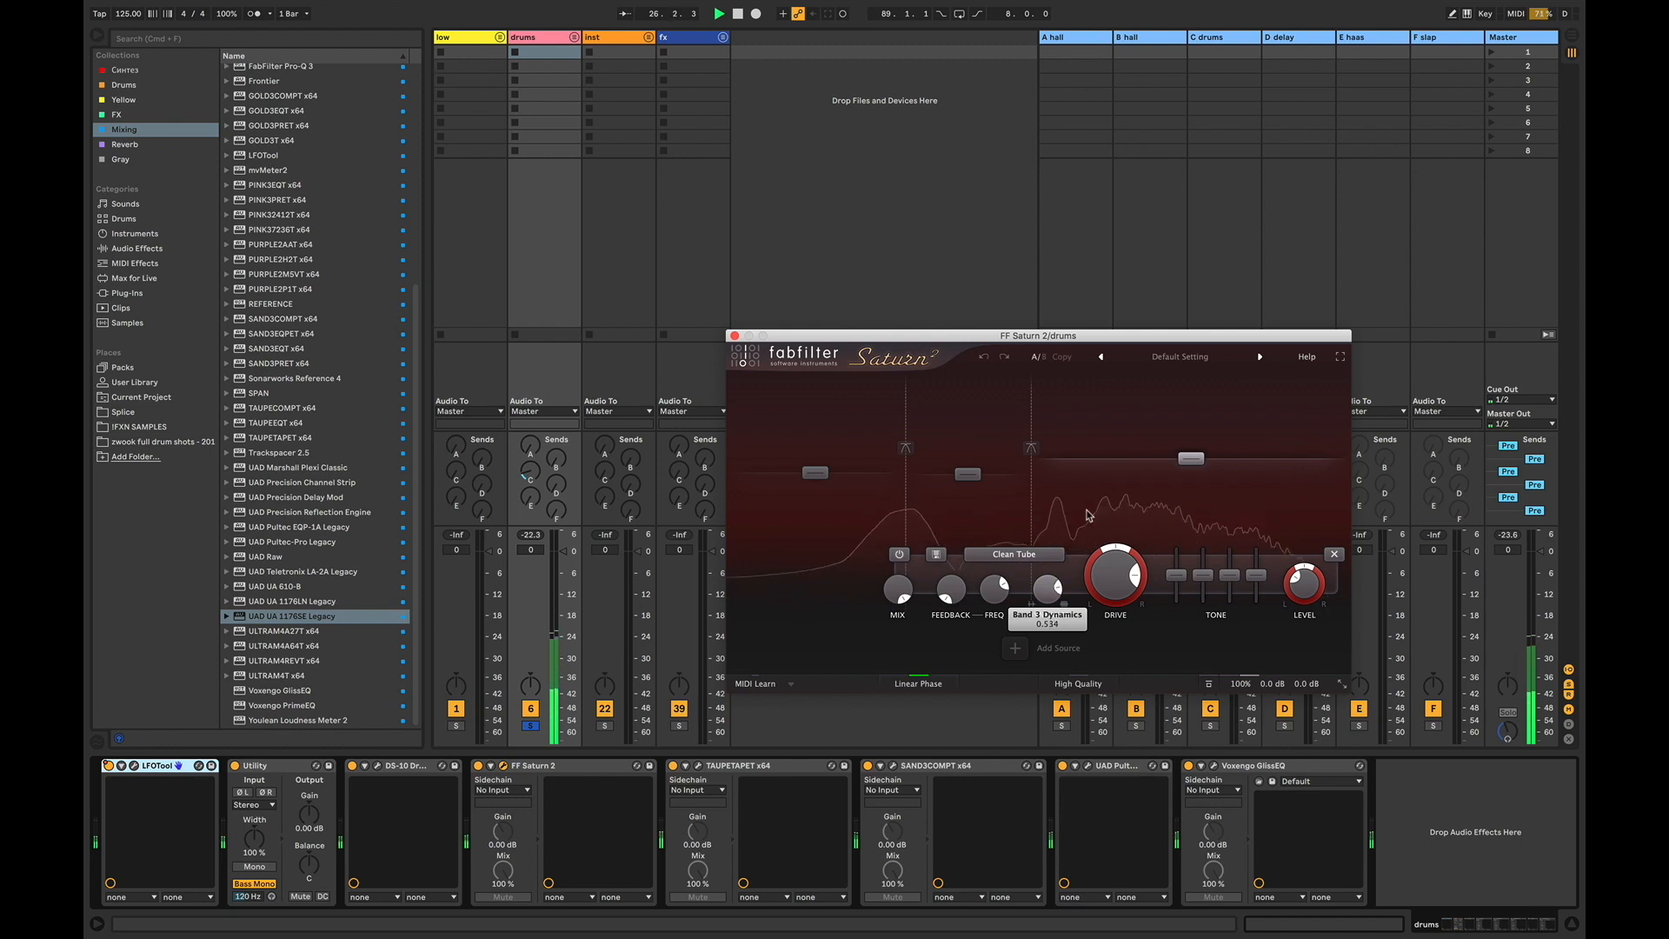
left_click_drag(1303, 584, 1294, 623)
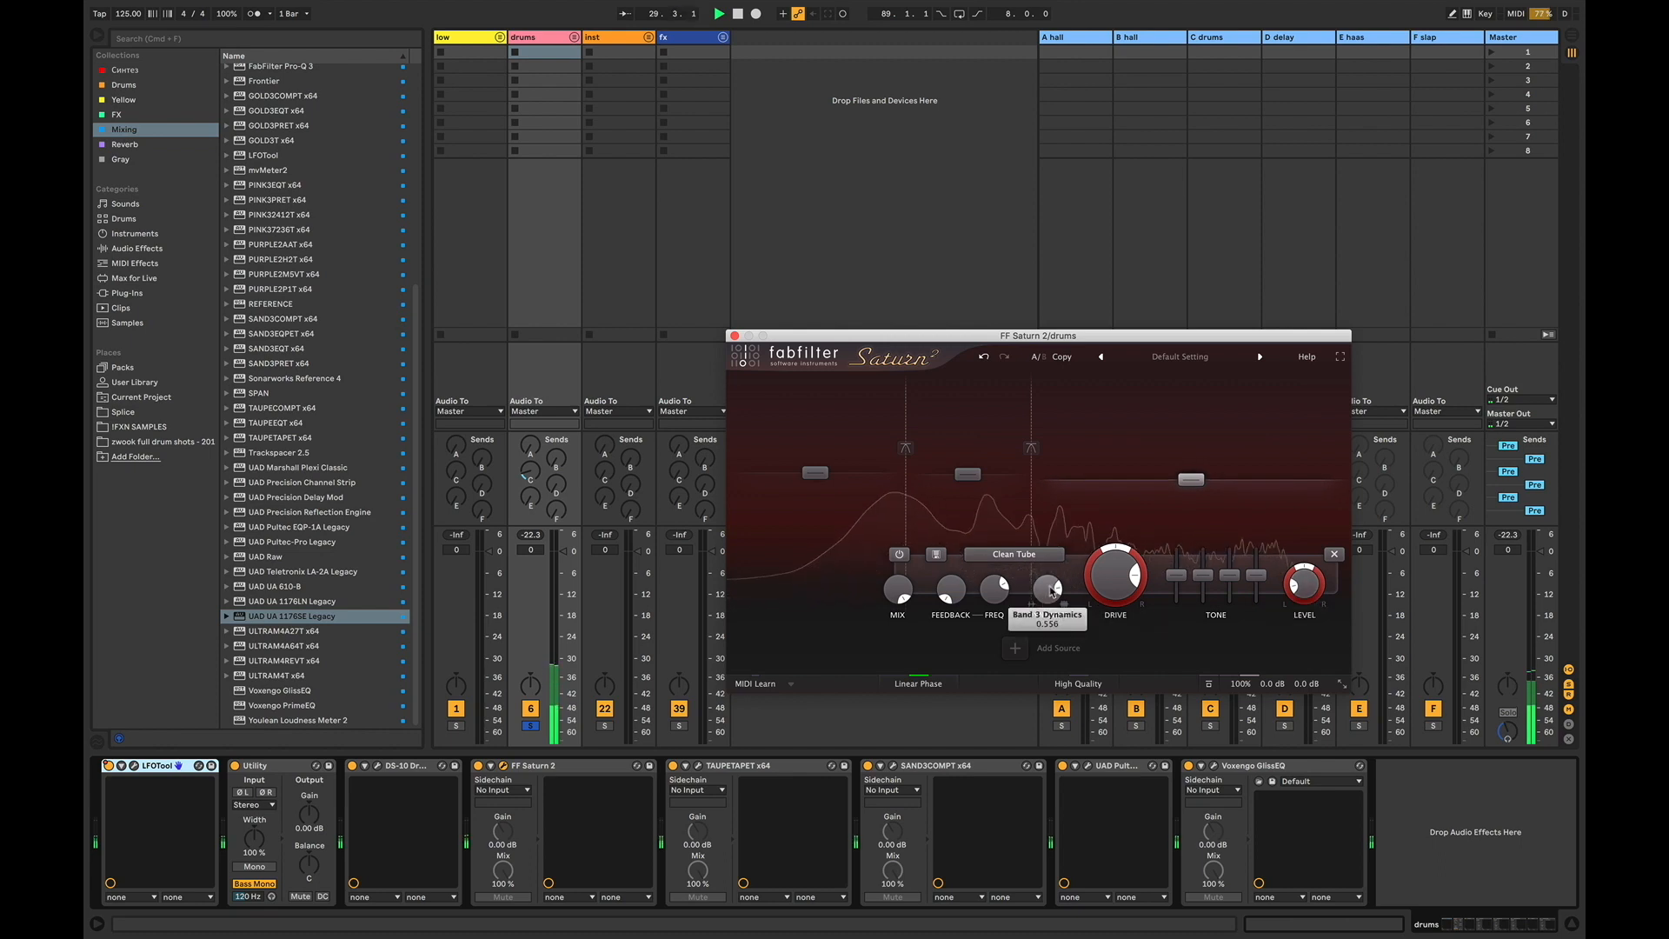
mouse_move(1302, 589)
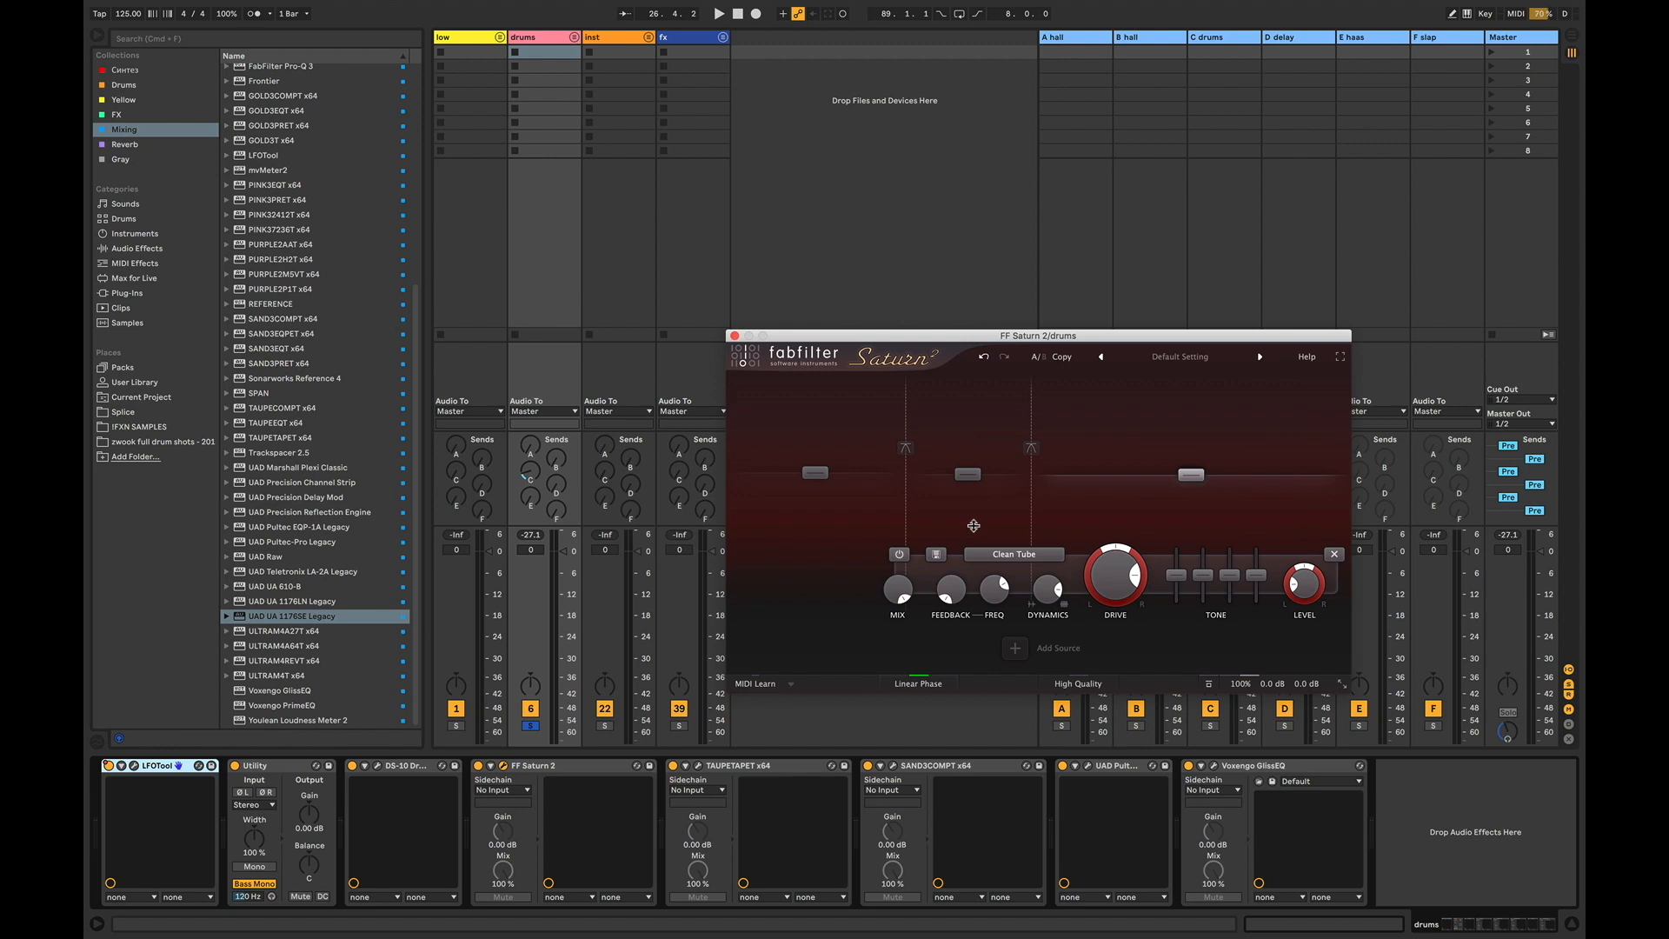
Step: Switch to the arrangement and play the soloed inst group from bar 41
key("Tab")
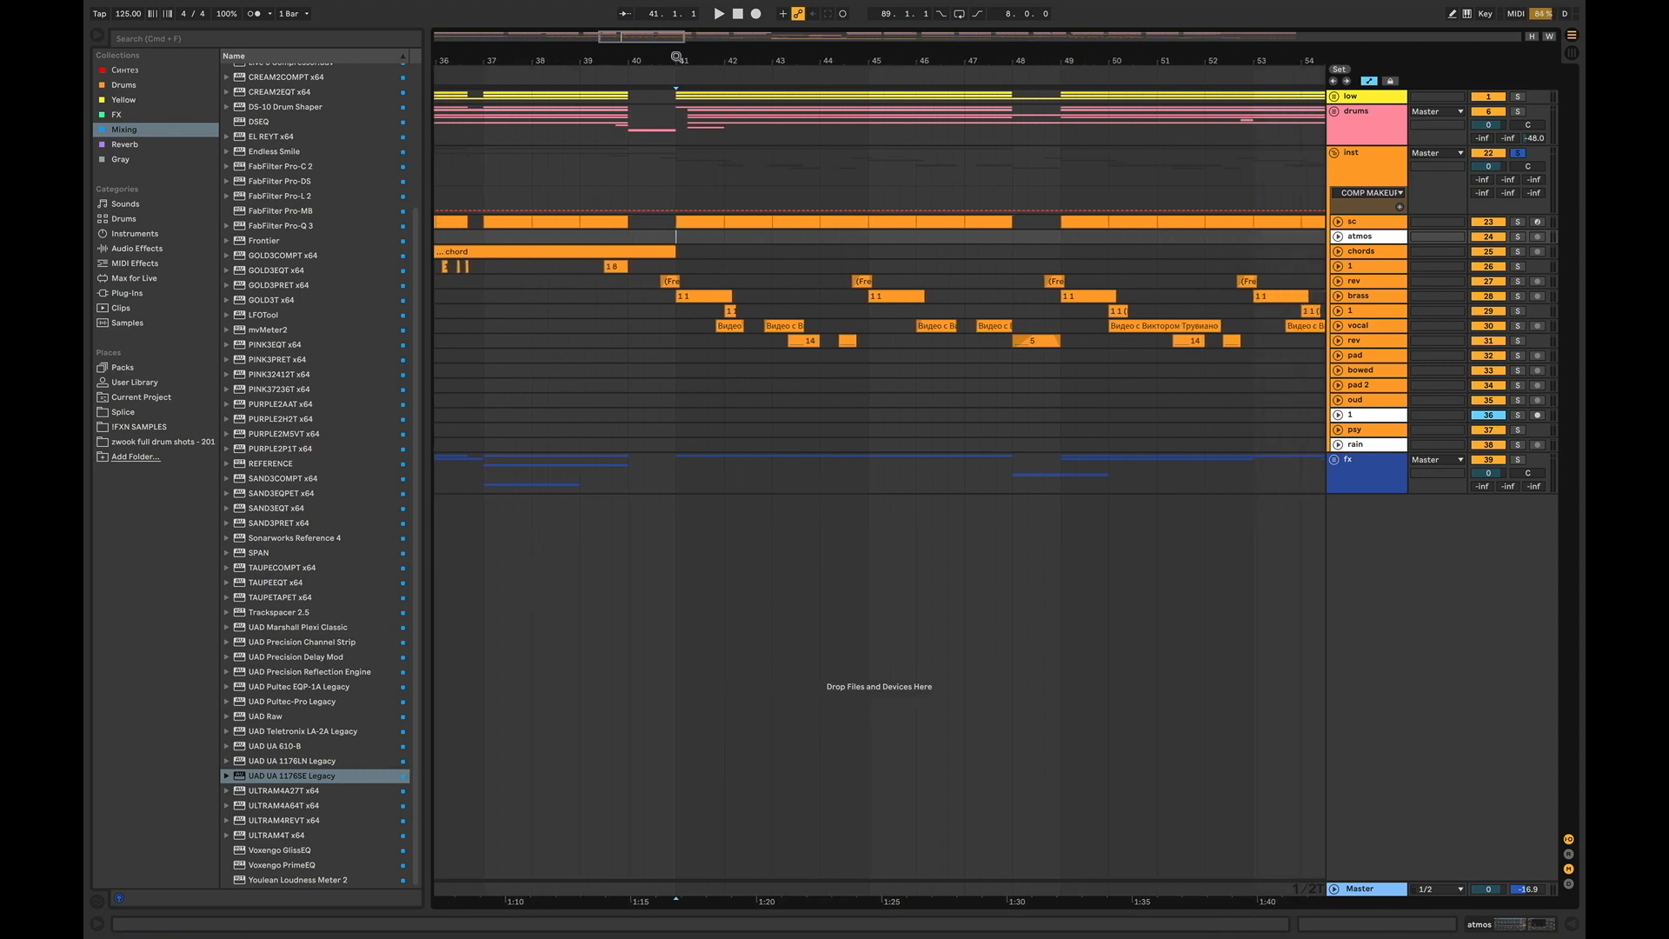
key("space")
left_click(1288, 218)
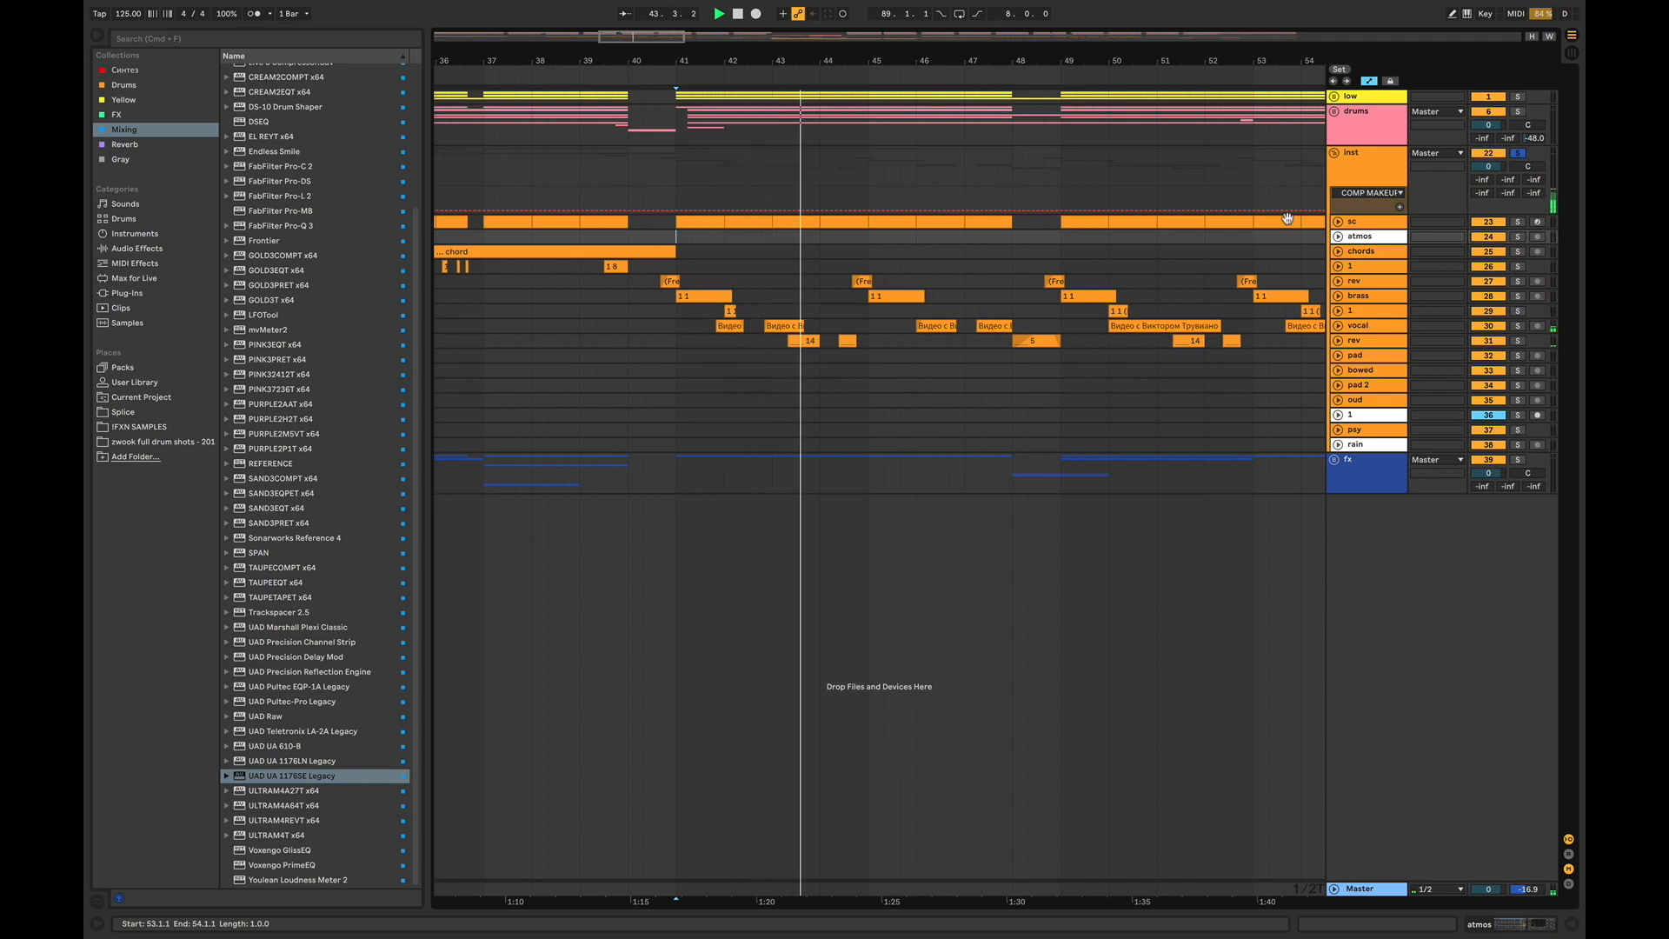
key("space")
Step: Solo the brass track inside the inst group and play it from bar 41
left_click(676, 310)
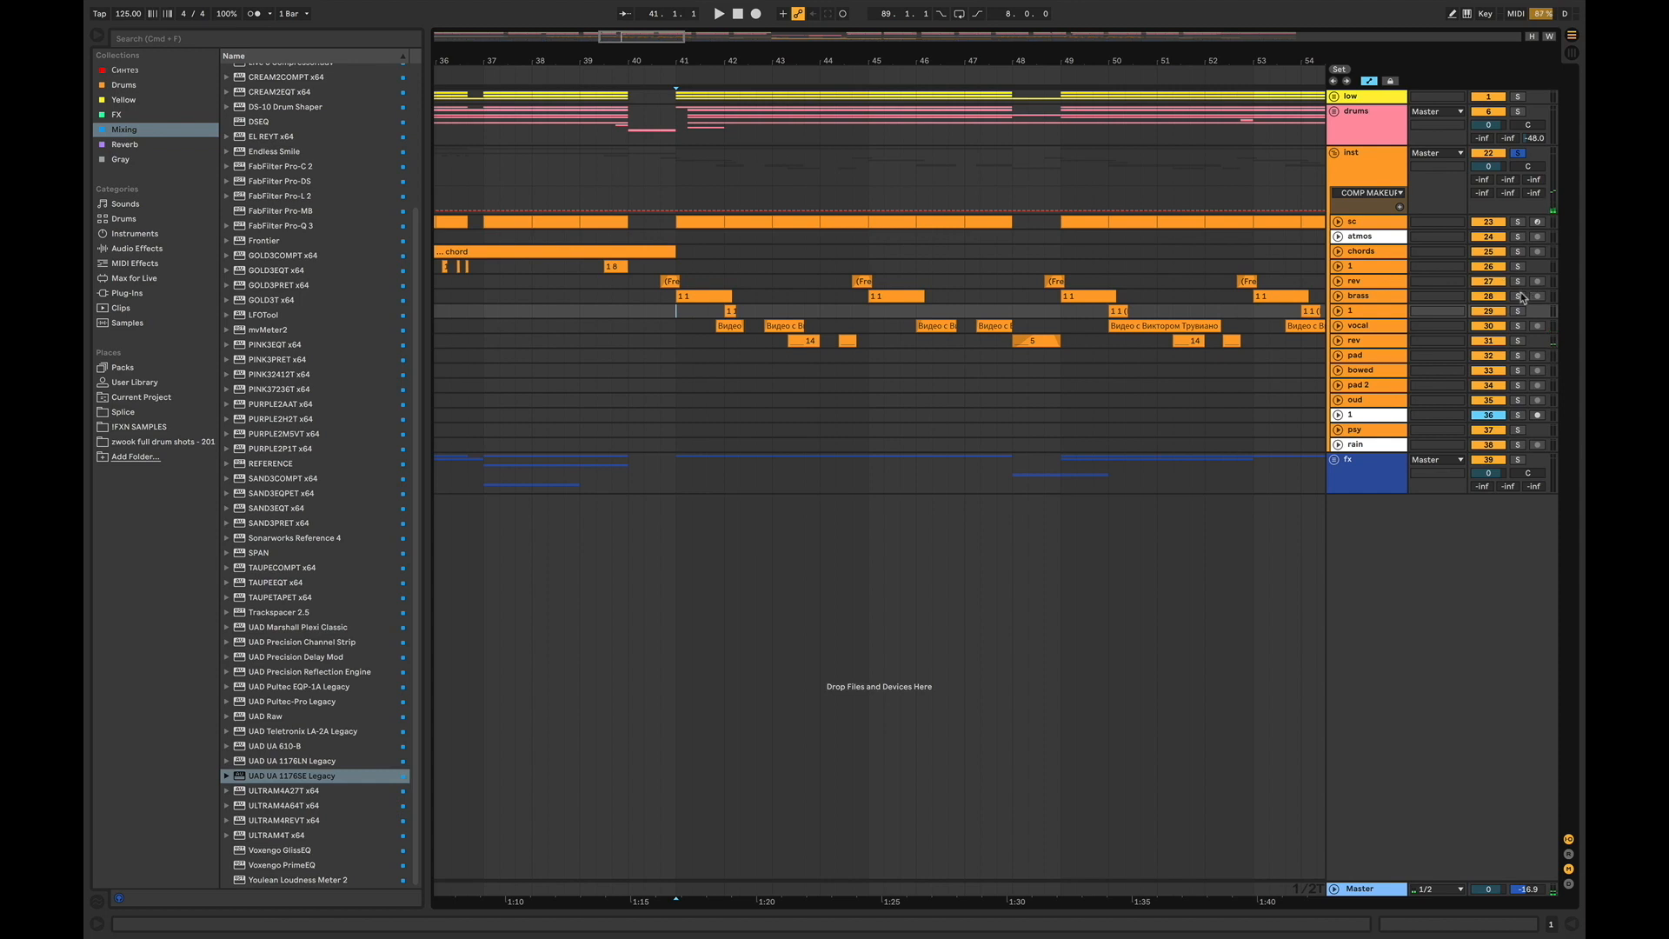
left_click(1517, 296)
key("space")
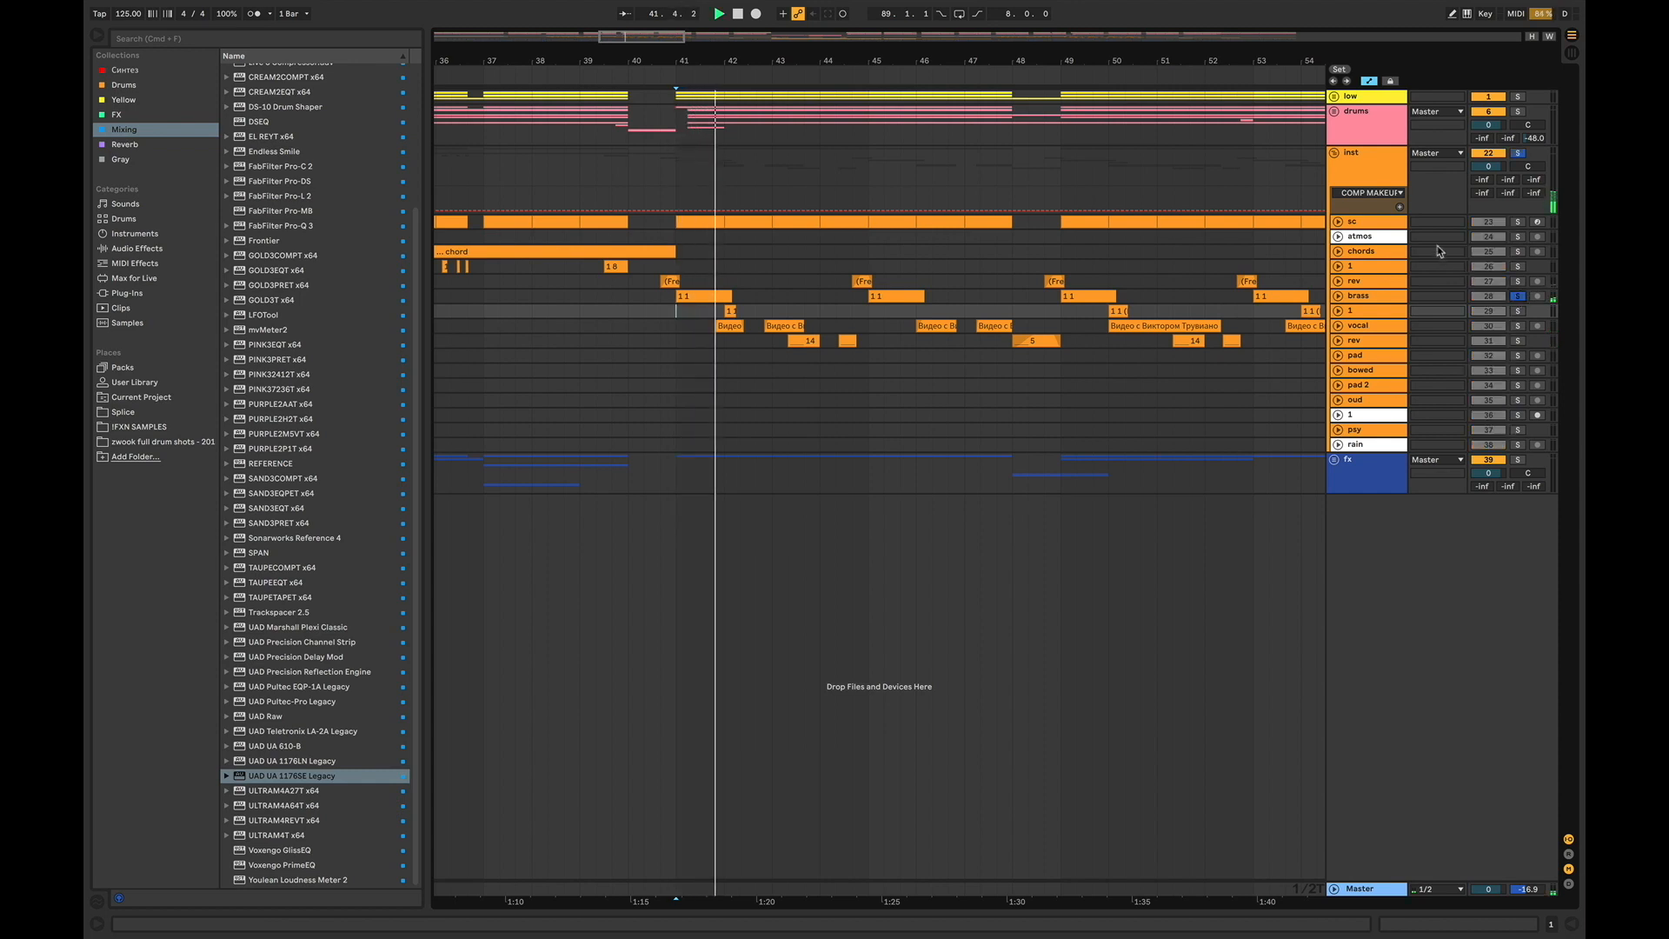
key("space")
Step: Bypass FF Saturn 2 on the inst group, play the brass for comparison and clear its solo
double_click(1369, 167)
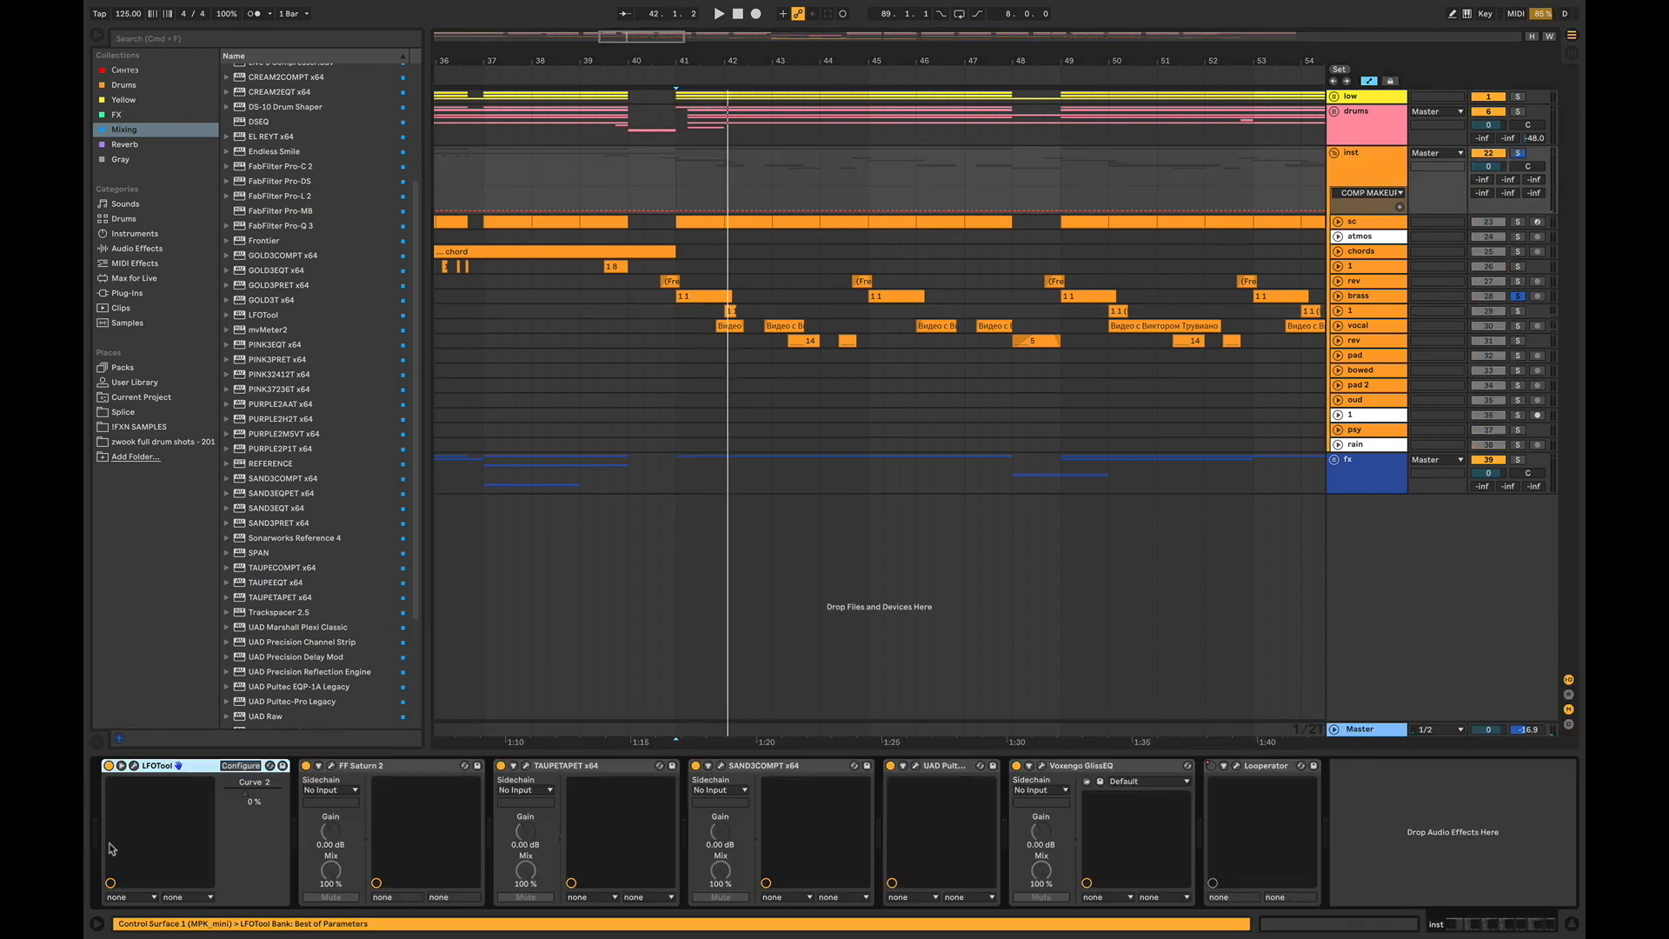
left_click(308, 766)
left_click(308, 766)
key("space")
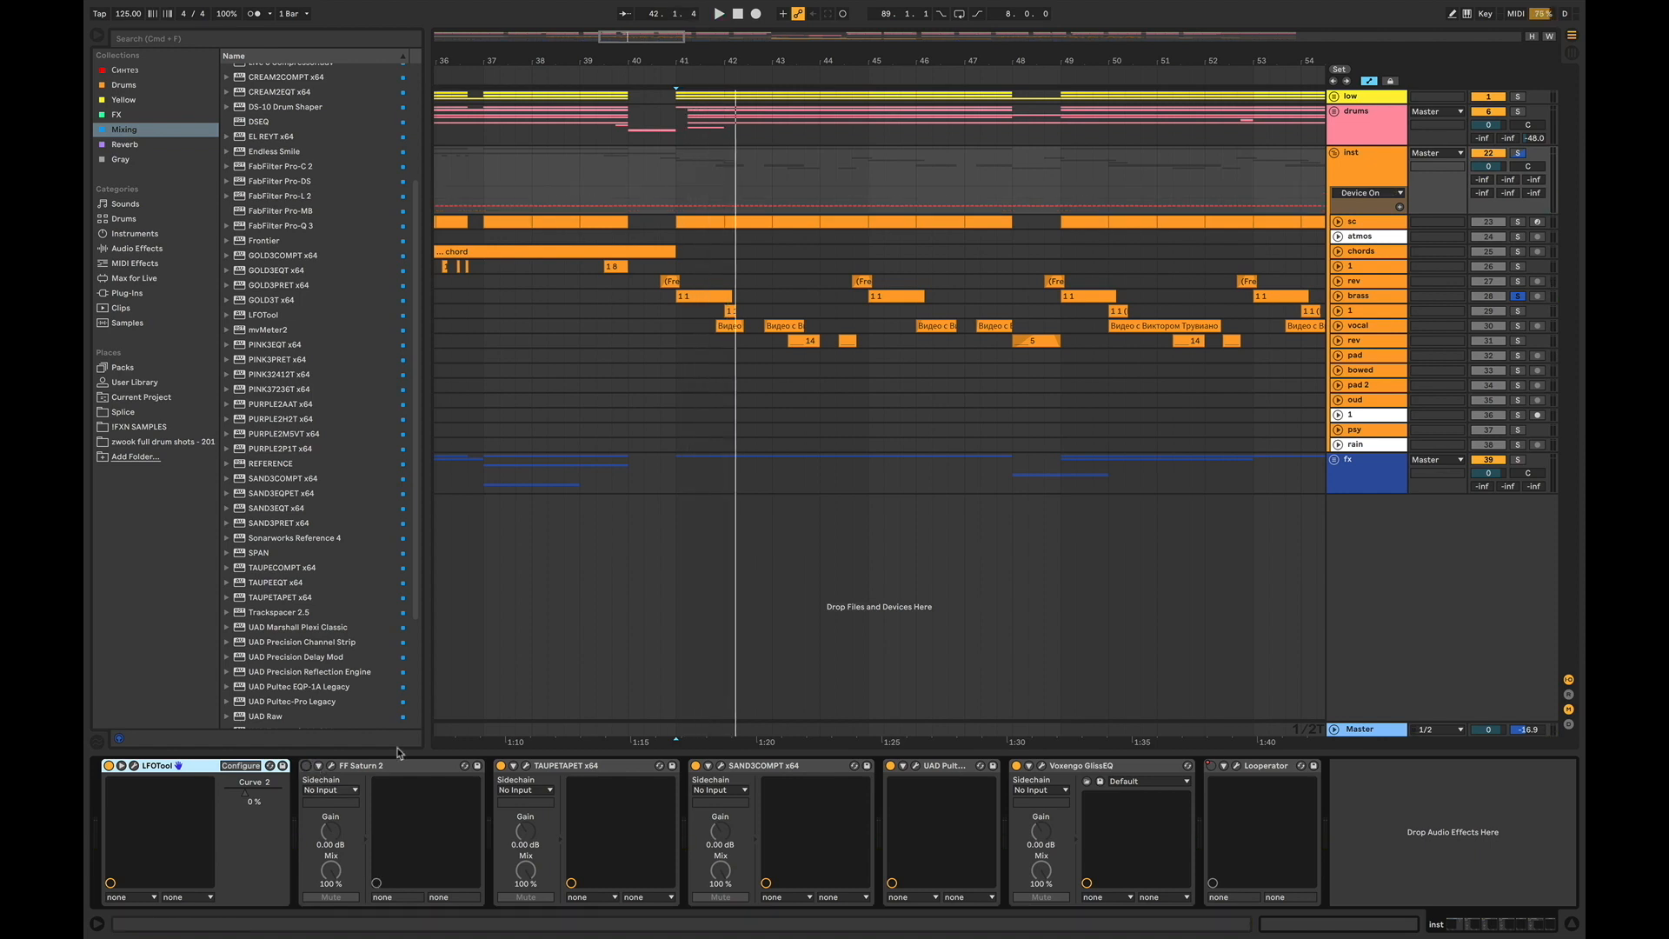
left_click(1517, 297)
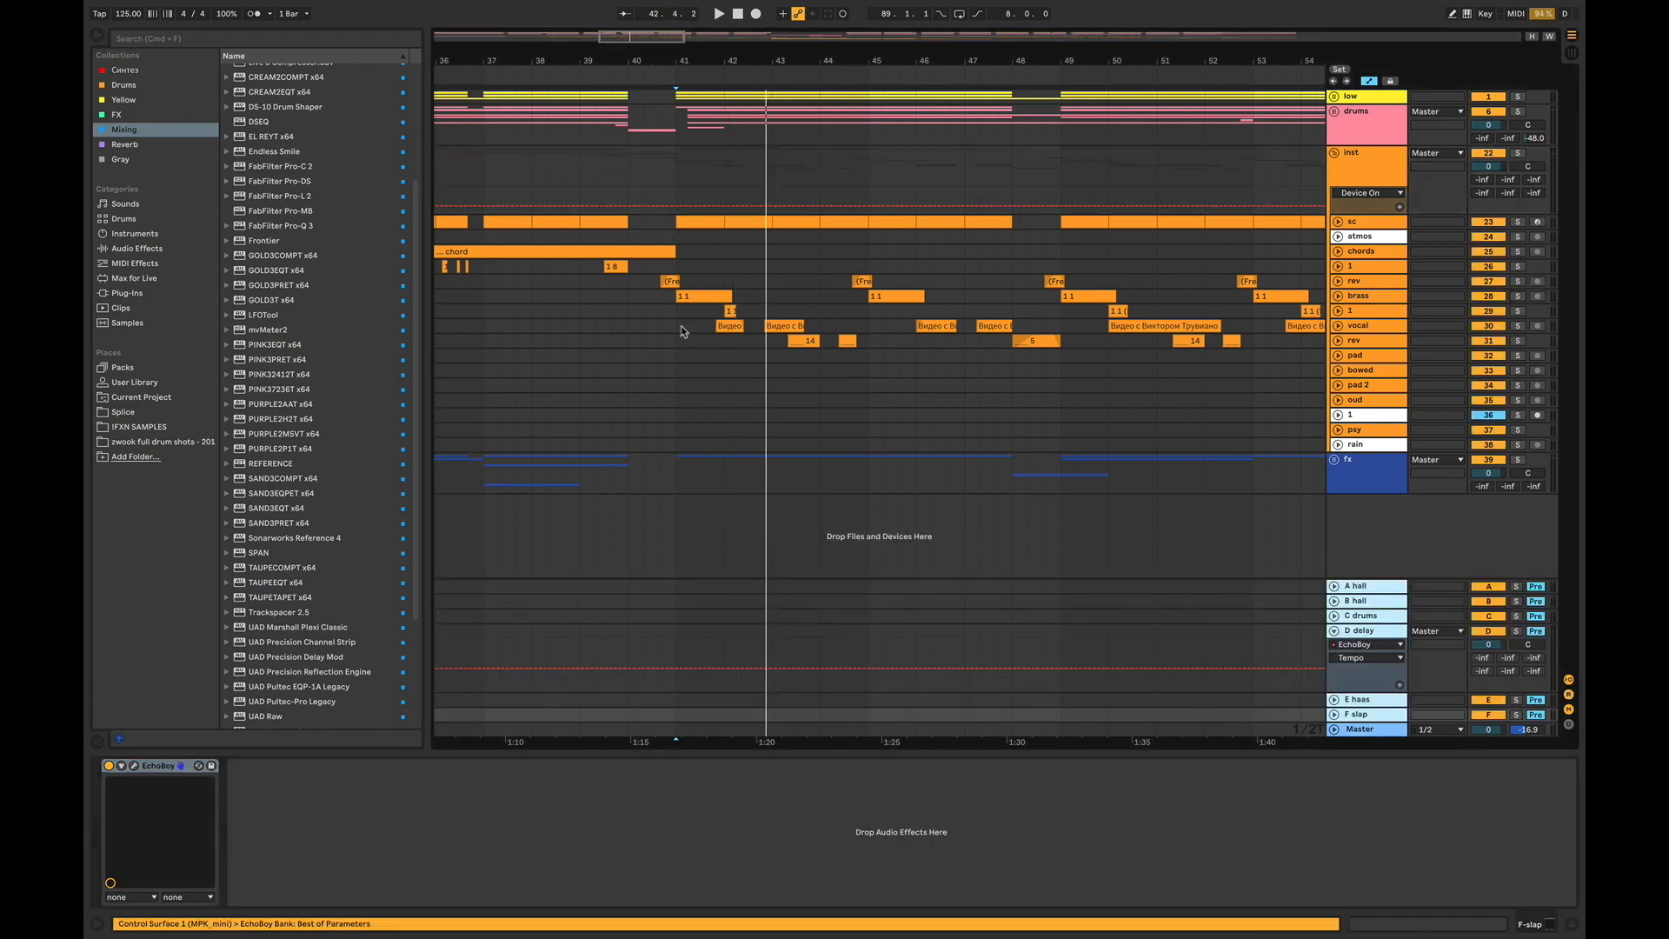
Step: With the return tracks hidden, play the full mix from bar 41 and bypass FF Saturn 2 on the drums group
key("alt+super+r")
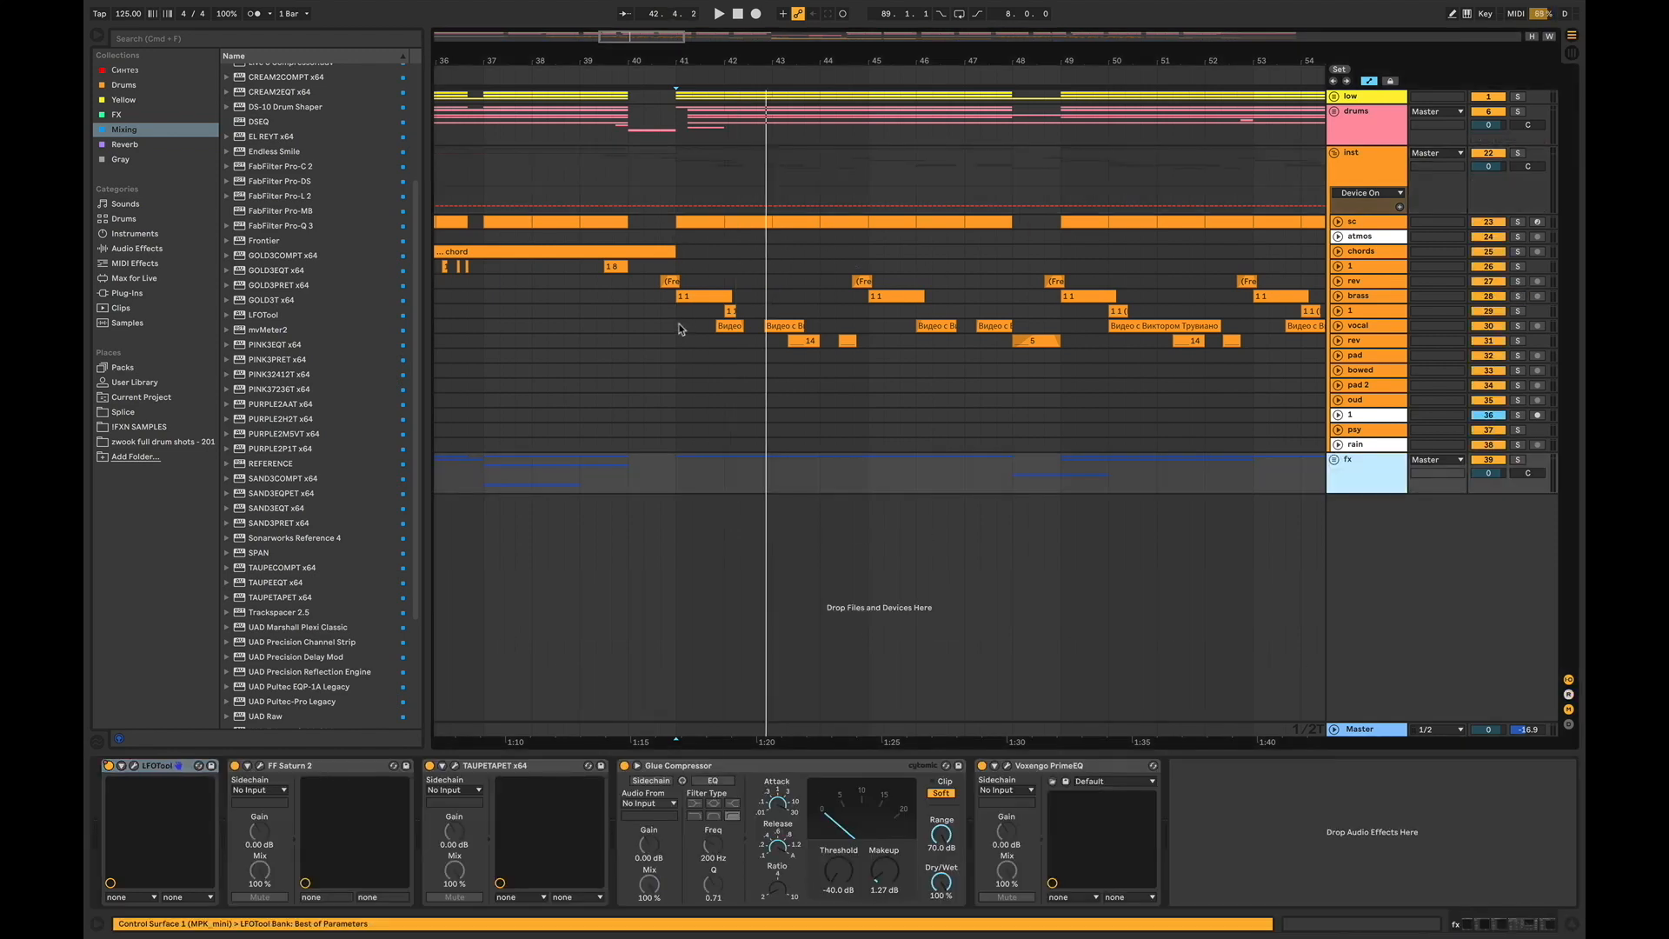
left_click(676, 315)
key("space")
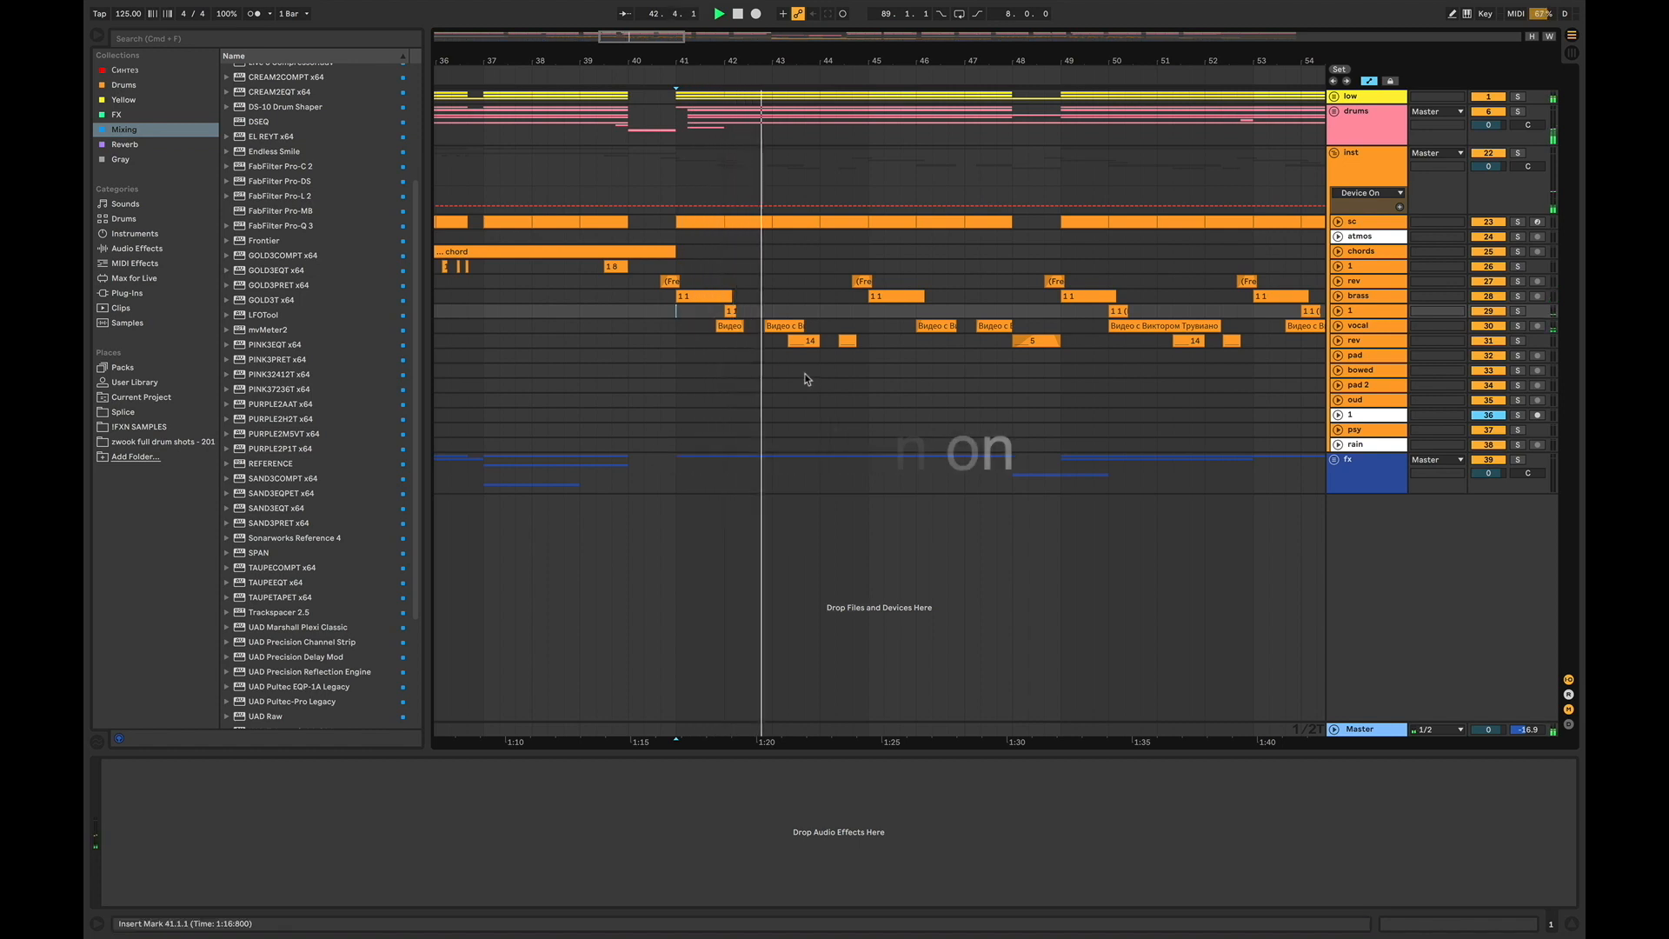
left_click(1363, 126)
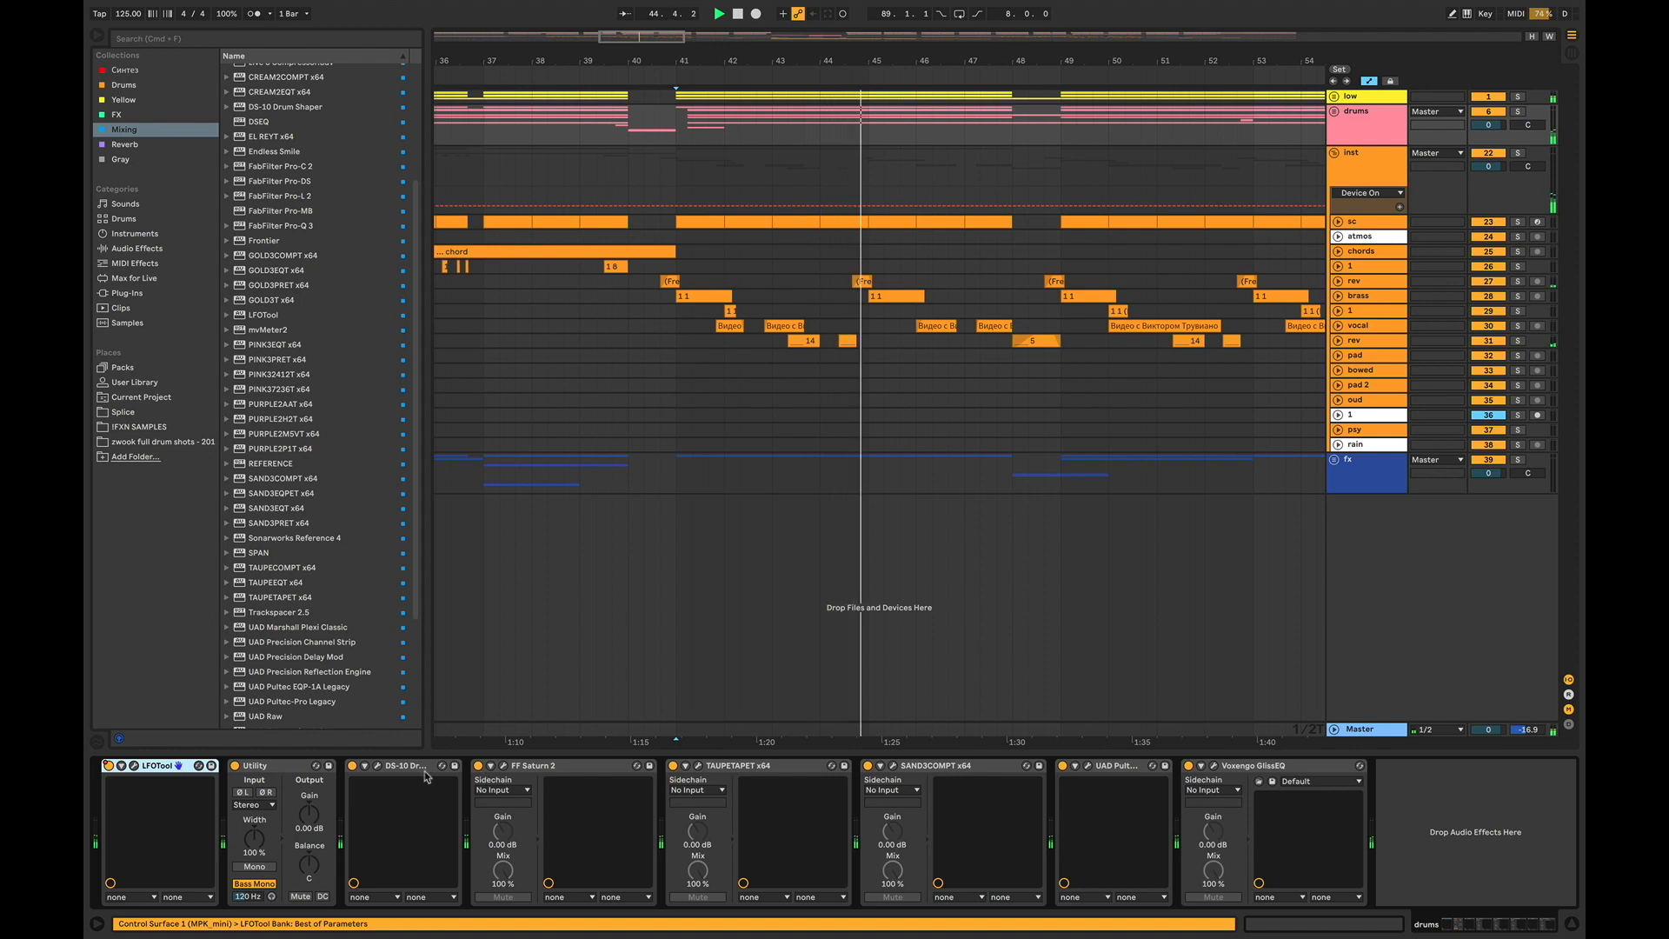
left_click(478, 765)
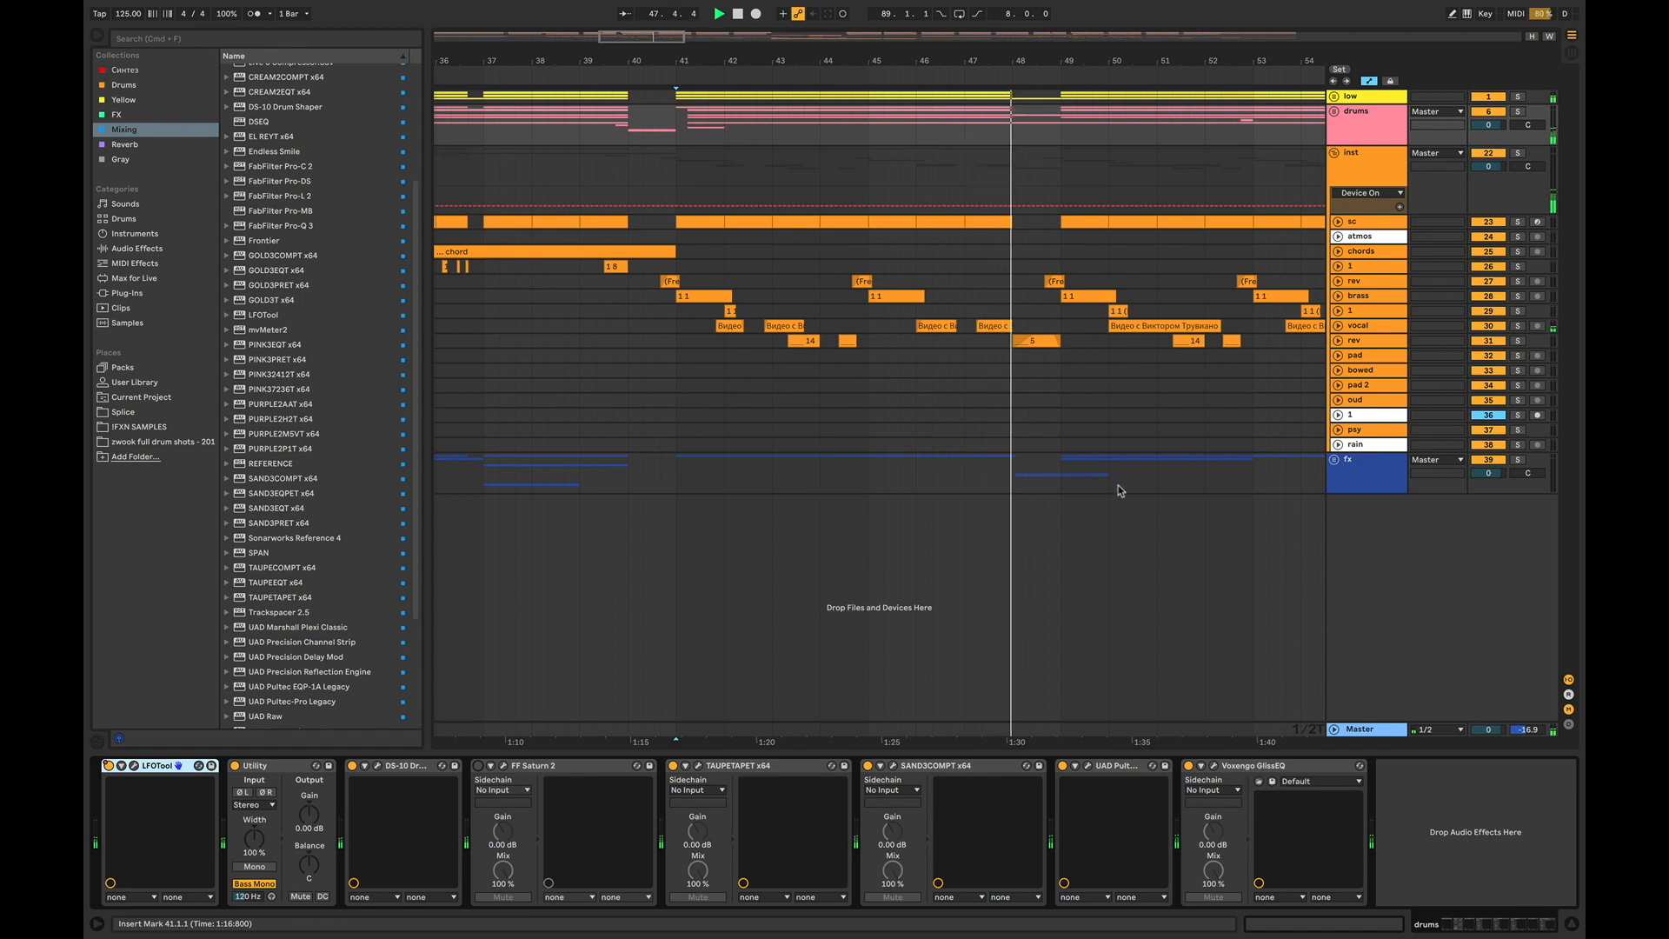
Step: Reactivate FF Saturn 2 on the inst group and play the full mix from bar 41 again
left_click(660, 312)
left_click(1366, 159)
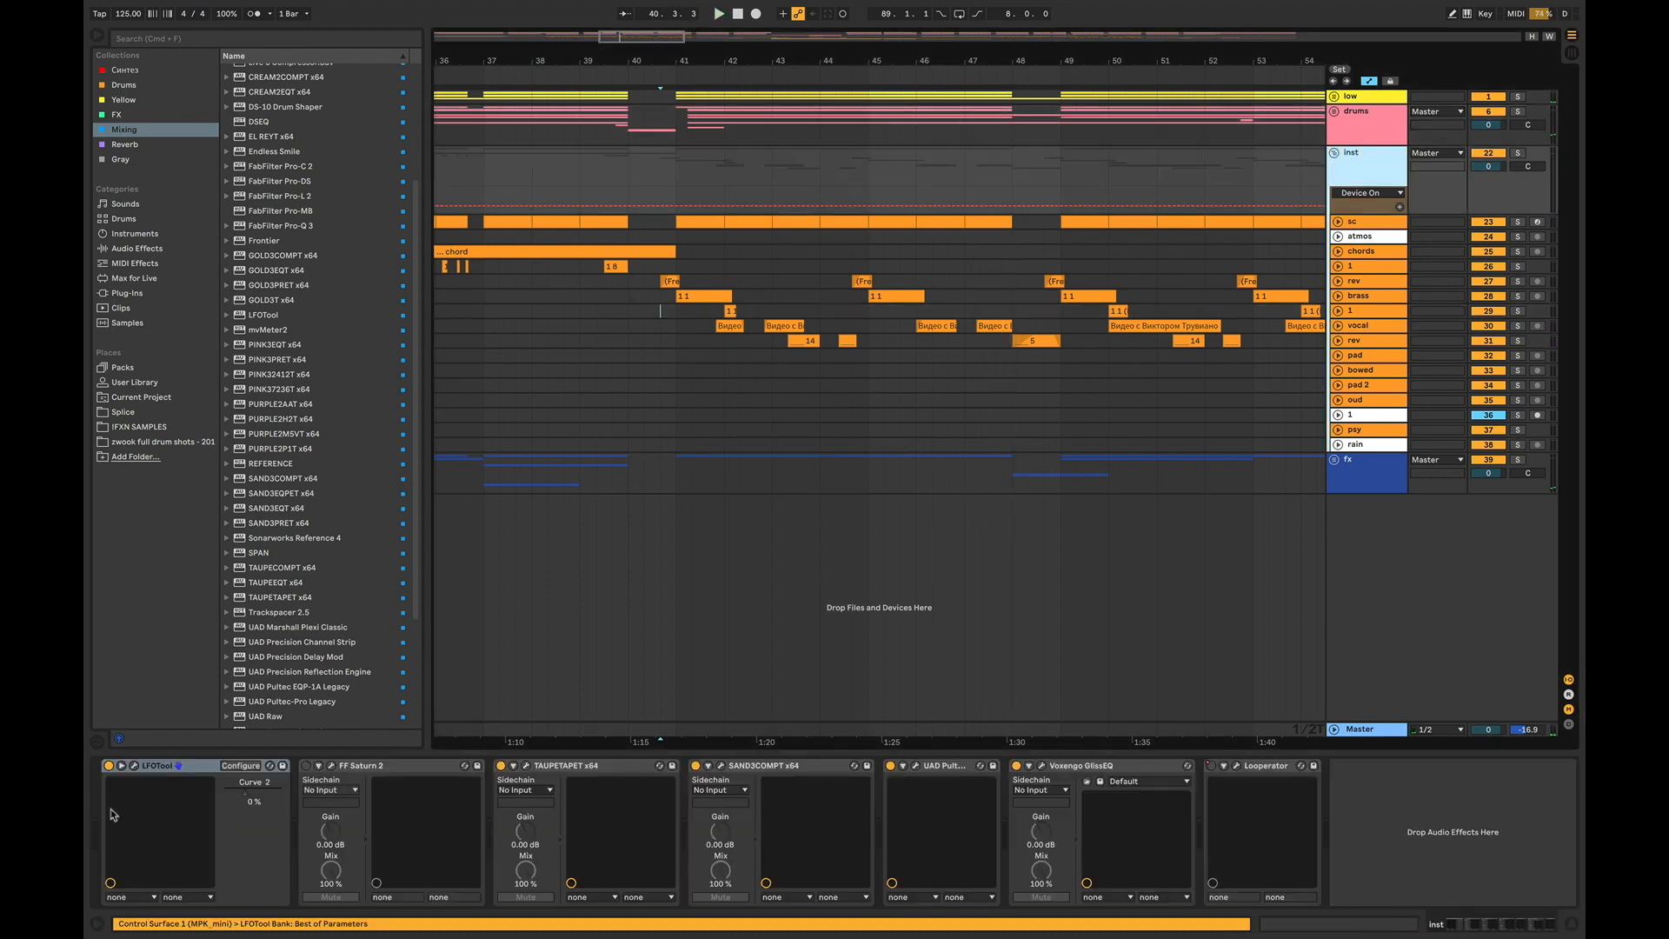
left_click(306, 766)
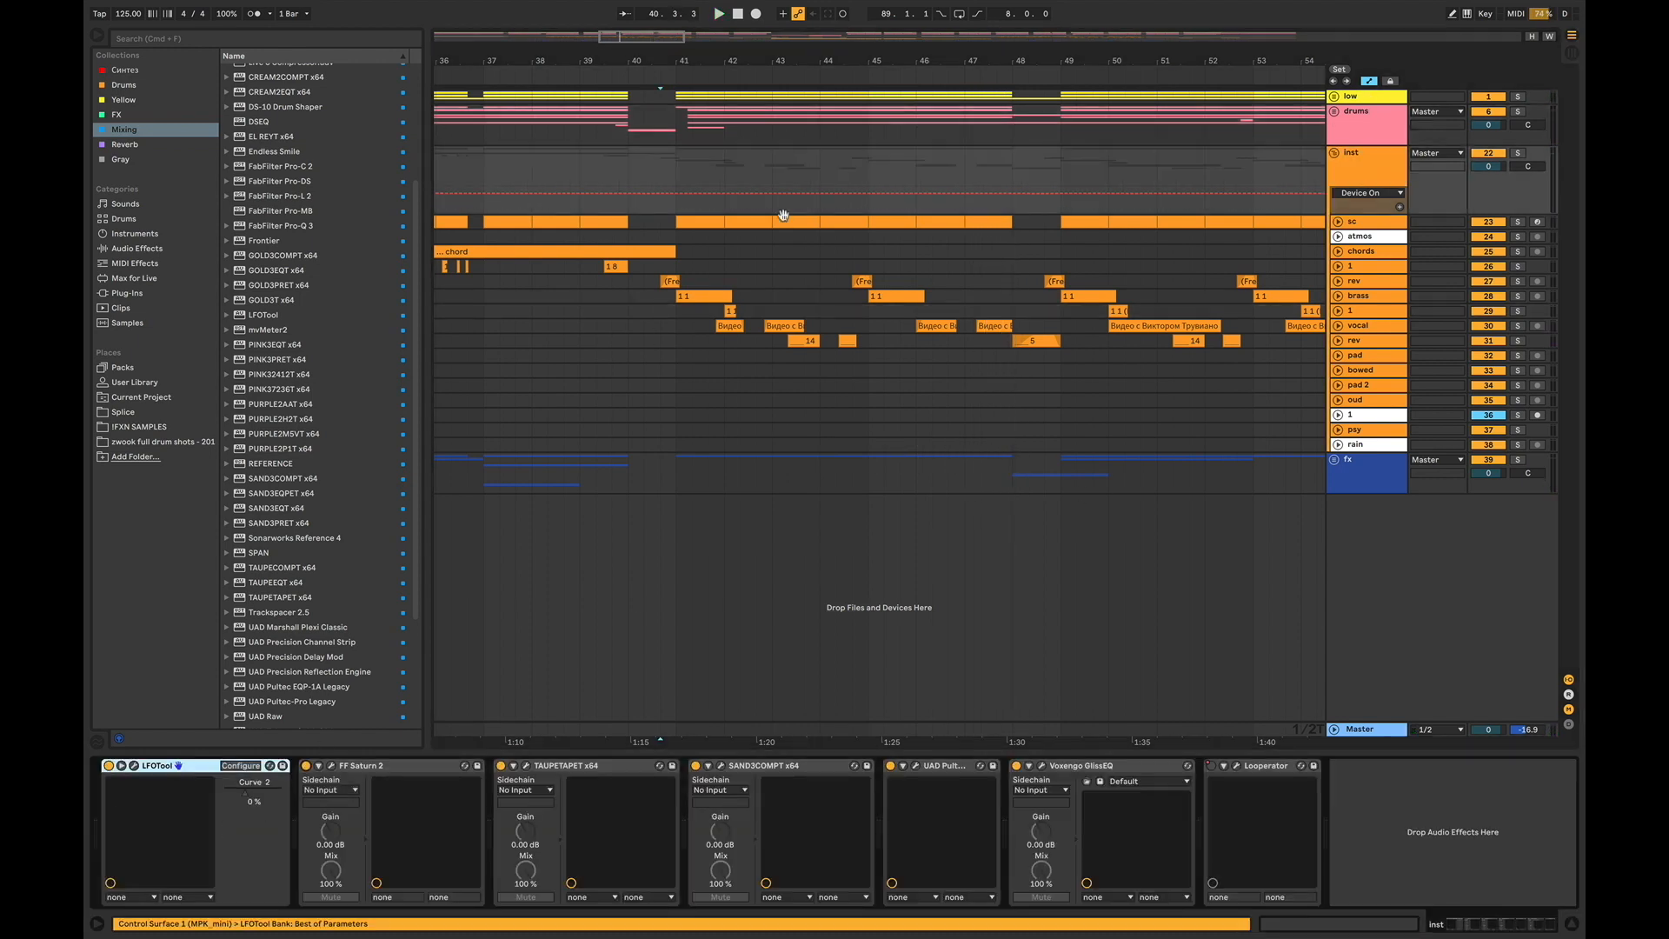
left_click(679, 311)
key("space")
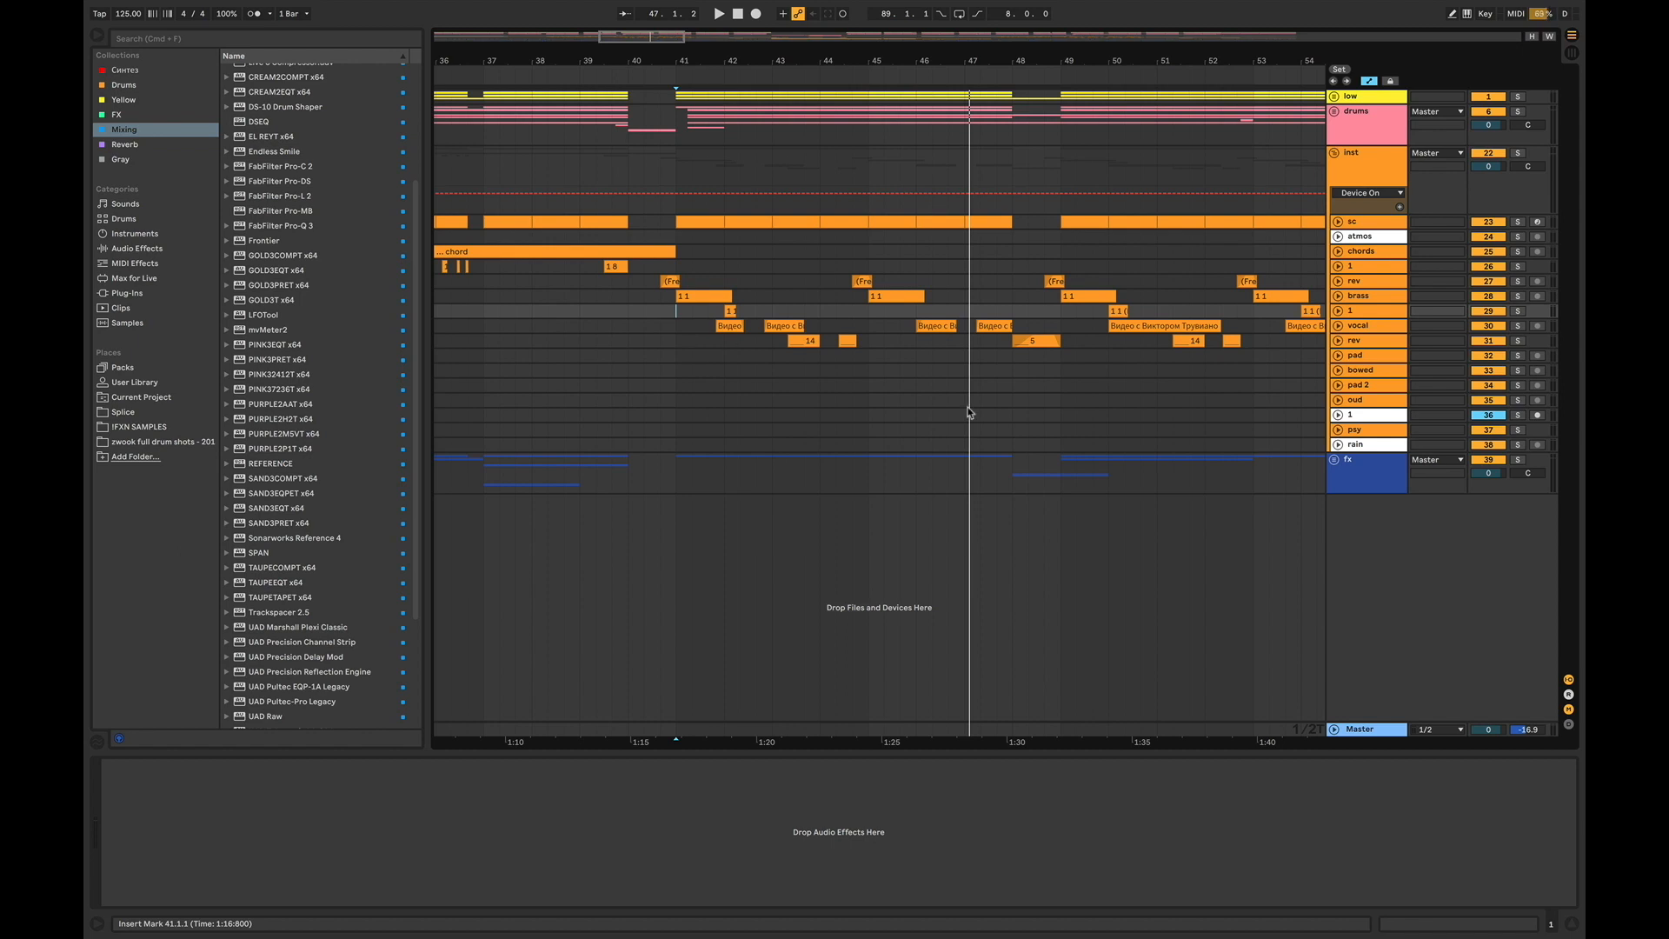
Step: Examine the FF Saturn 2 bands on the fx group, including the high band's saturation style choices, and close the plug-in
left_click_drag(629, 39, 570, 11)
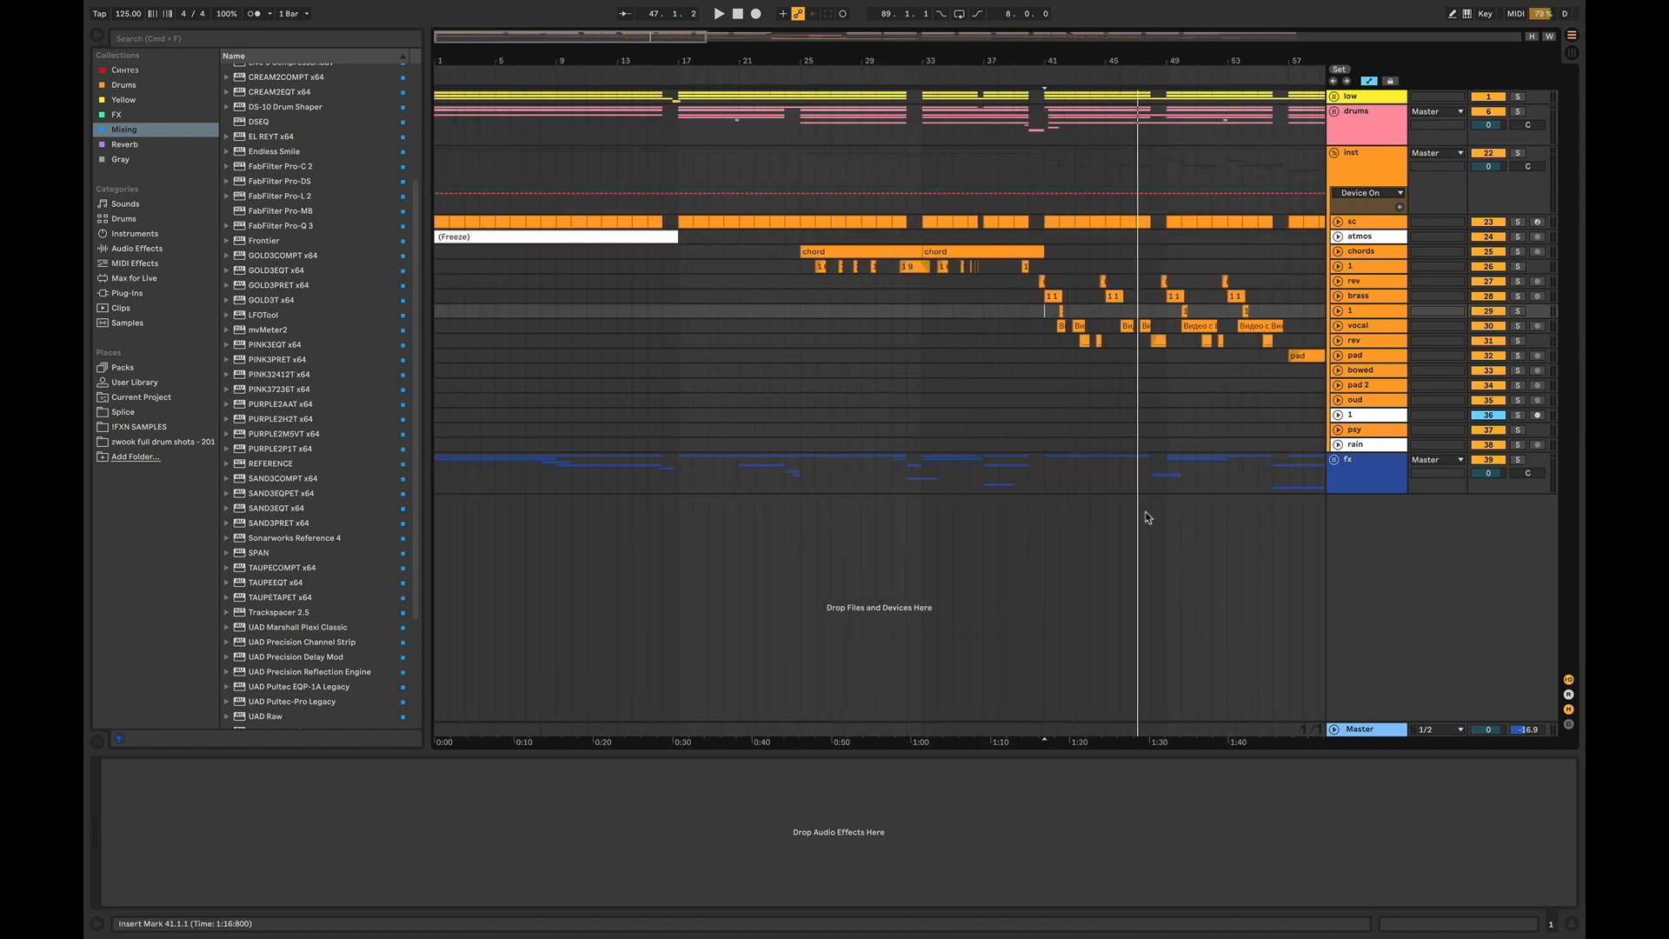
left_click(1369, 480)
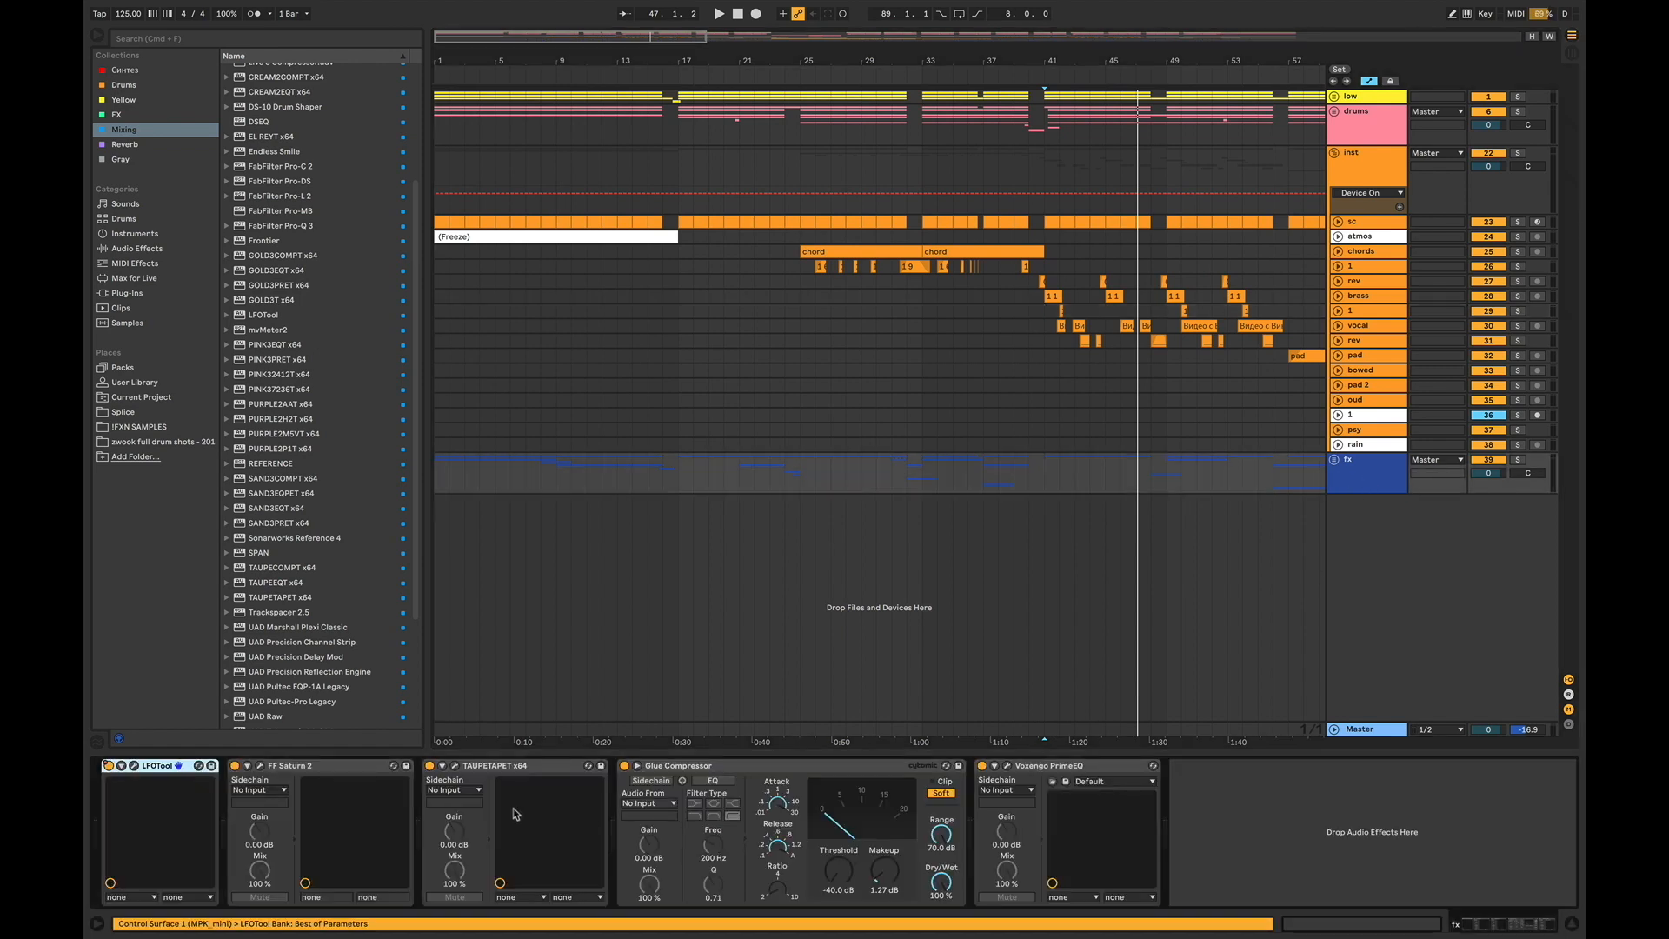
left_click(260, 766)
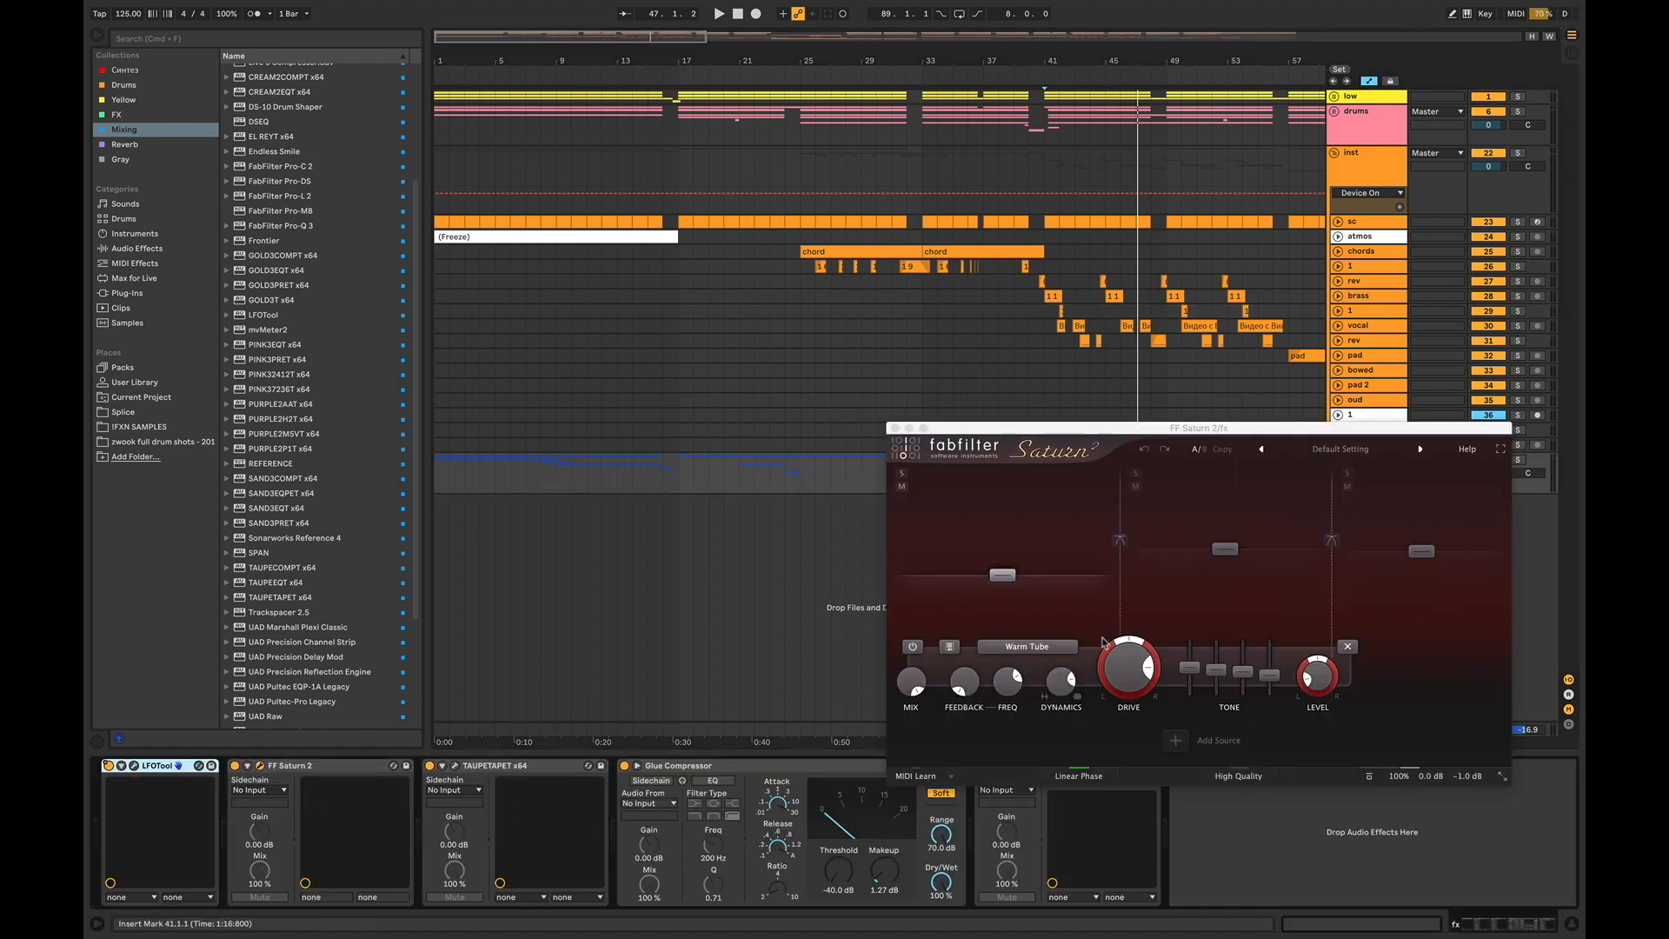
left_click_drag(1119, 426, 703, 381)
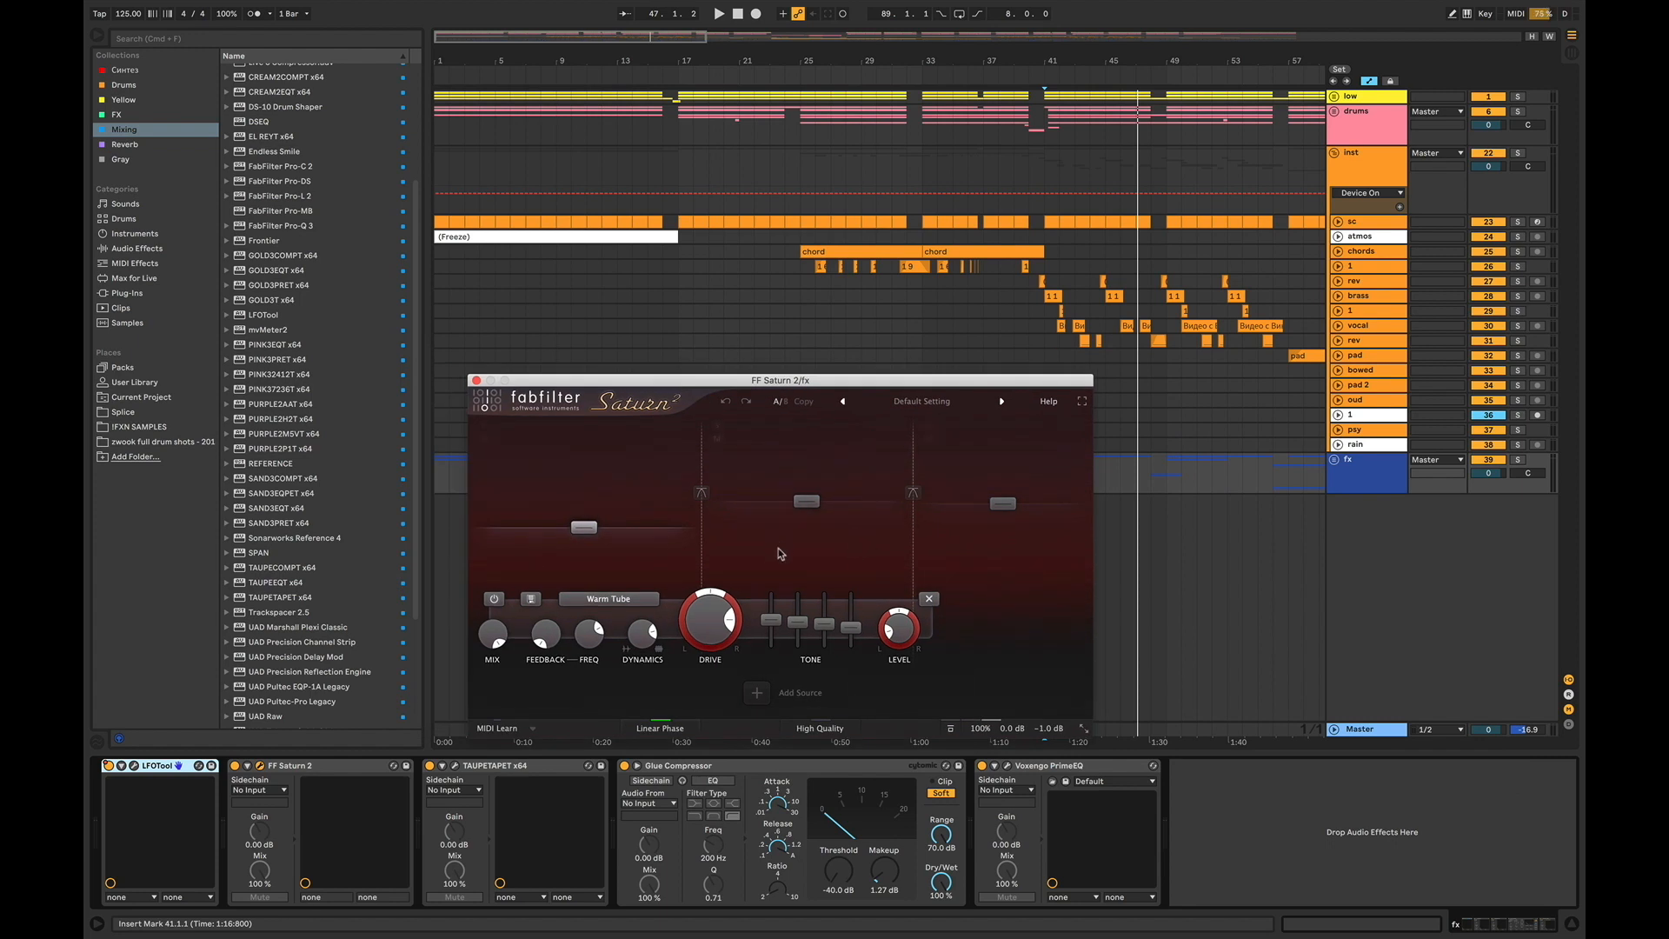
left_click(755, 598)
left_click(569, 580)
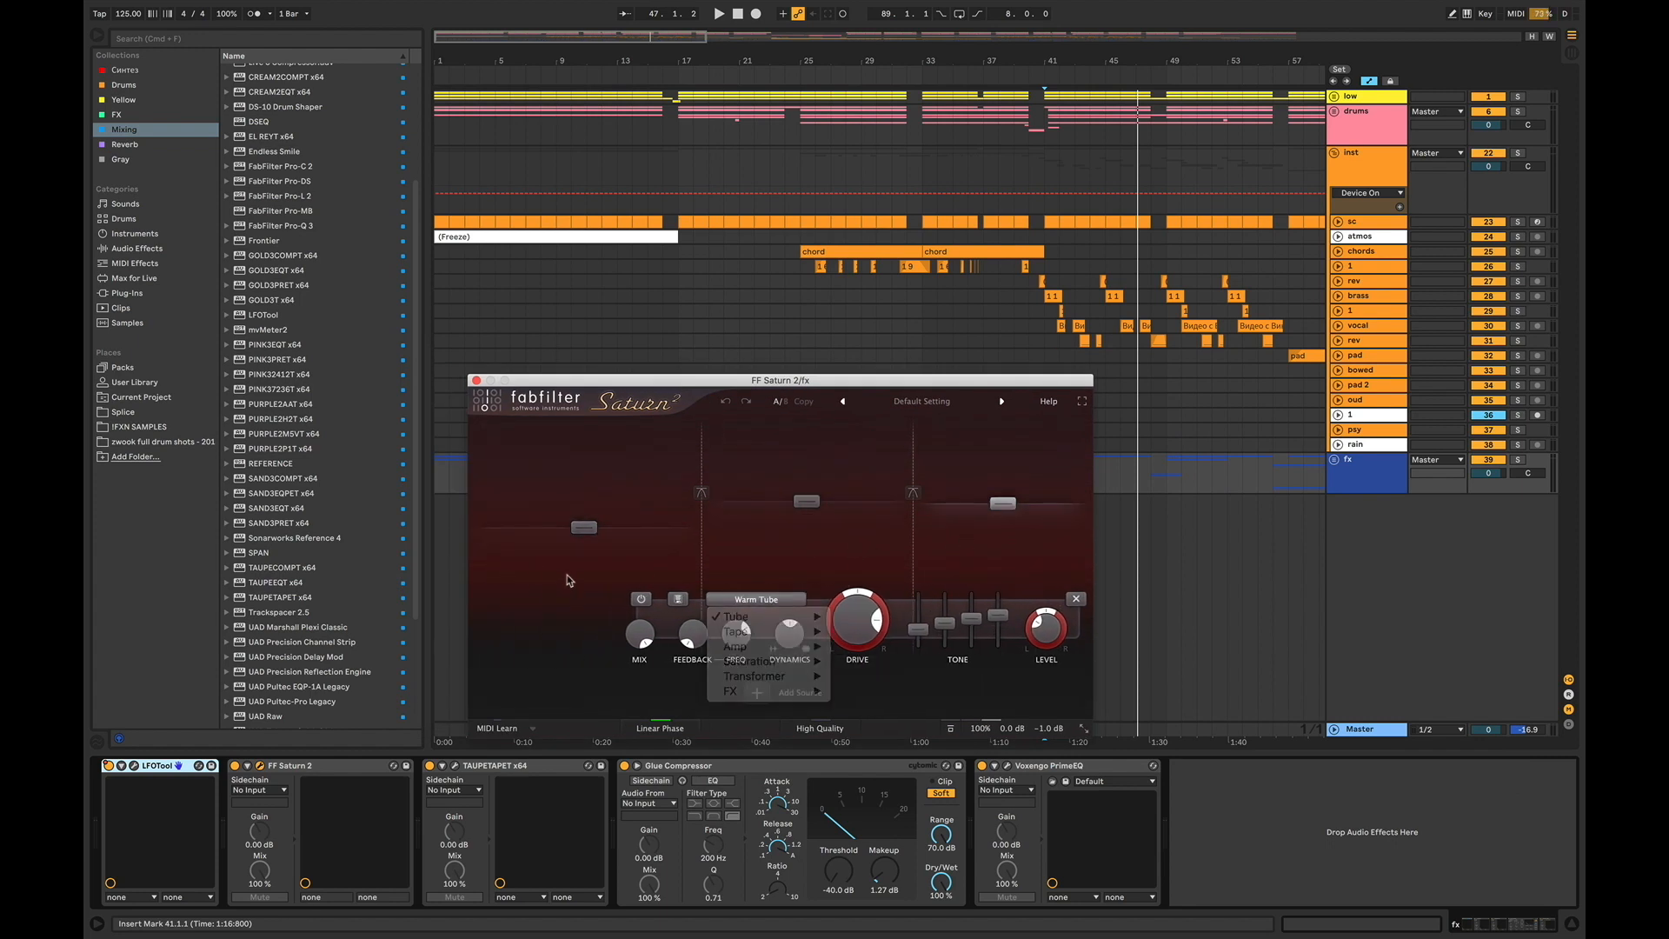
left_click(475, 381)
left_click_drag(659, 51, 673, 34)
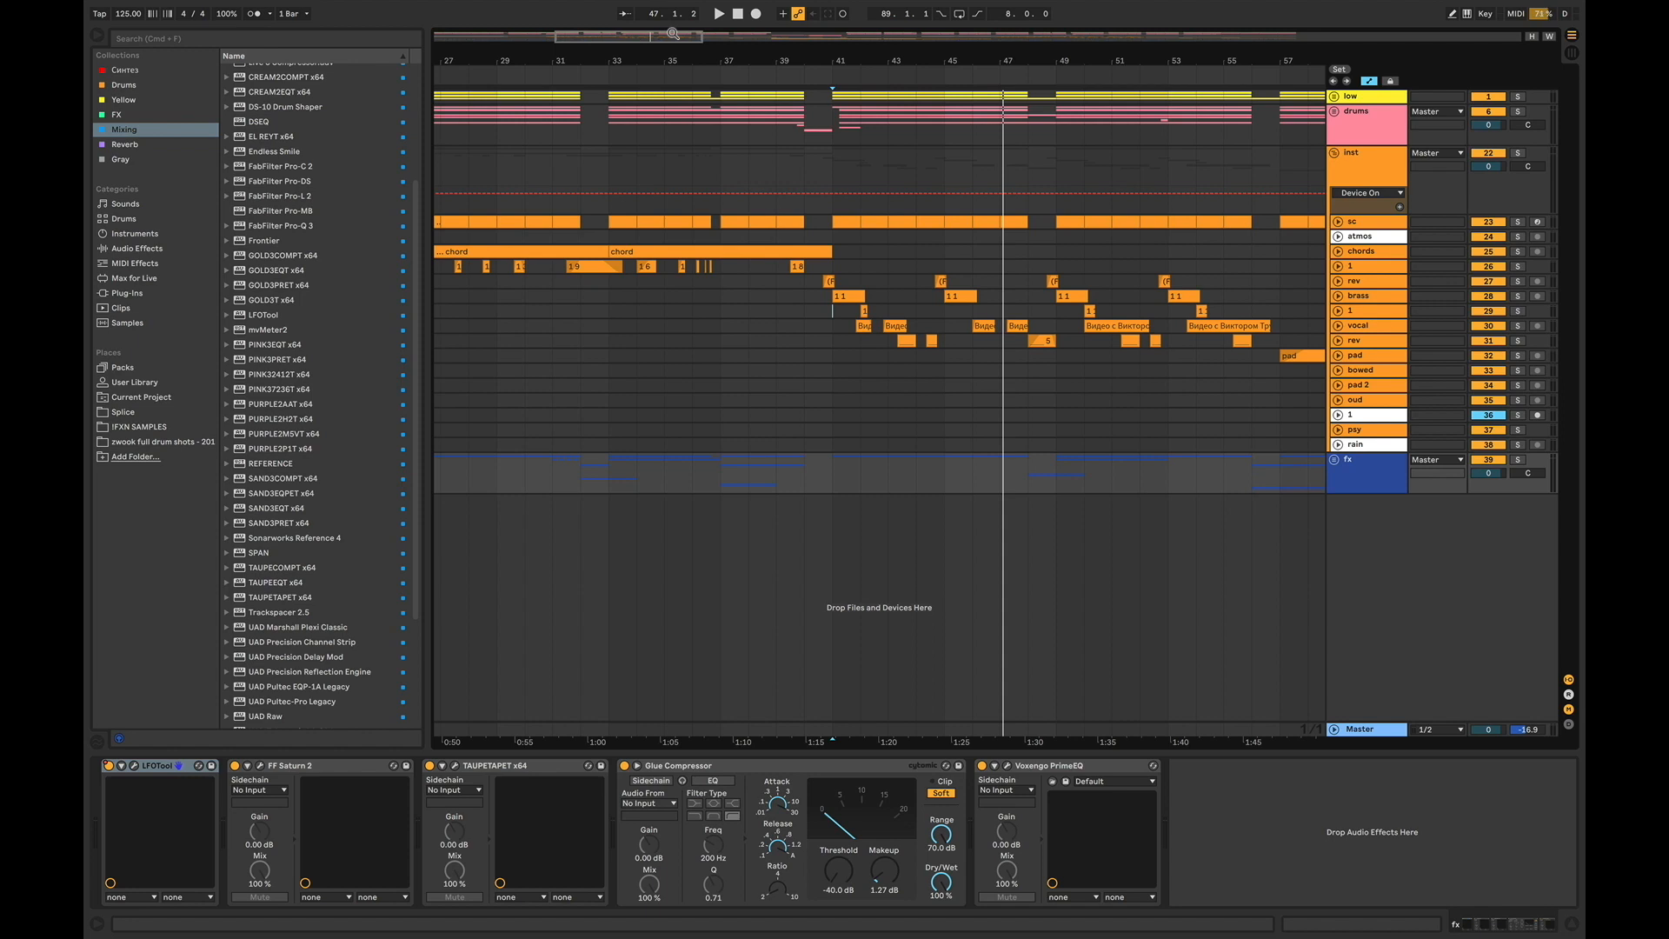
left_click(1045, 9)
left_click(1038, 43)
left_click(953, 225)
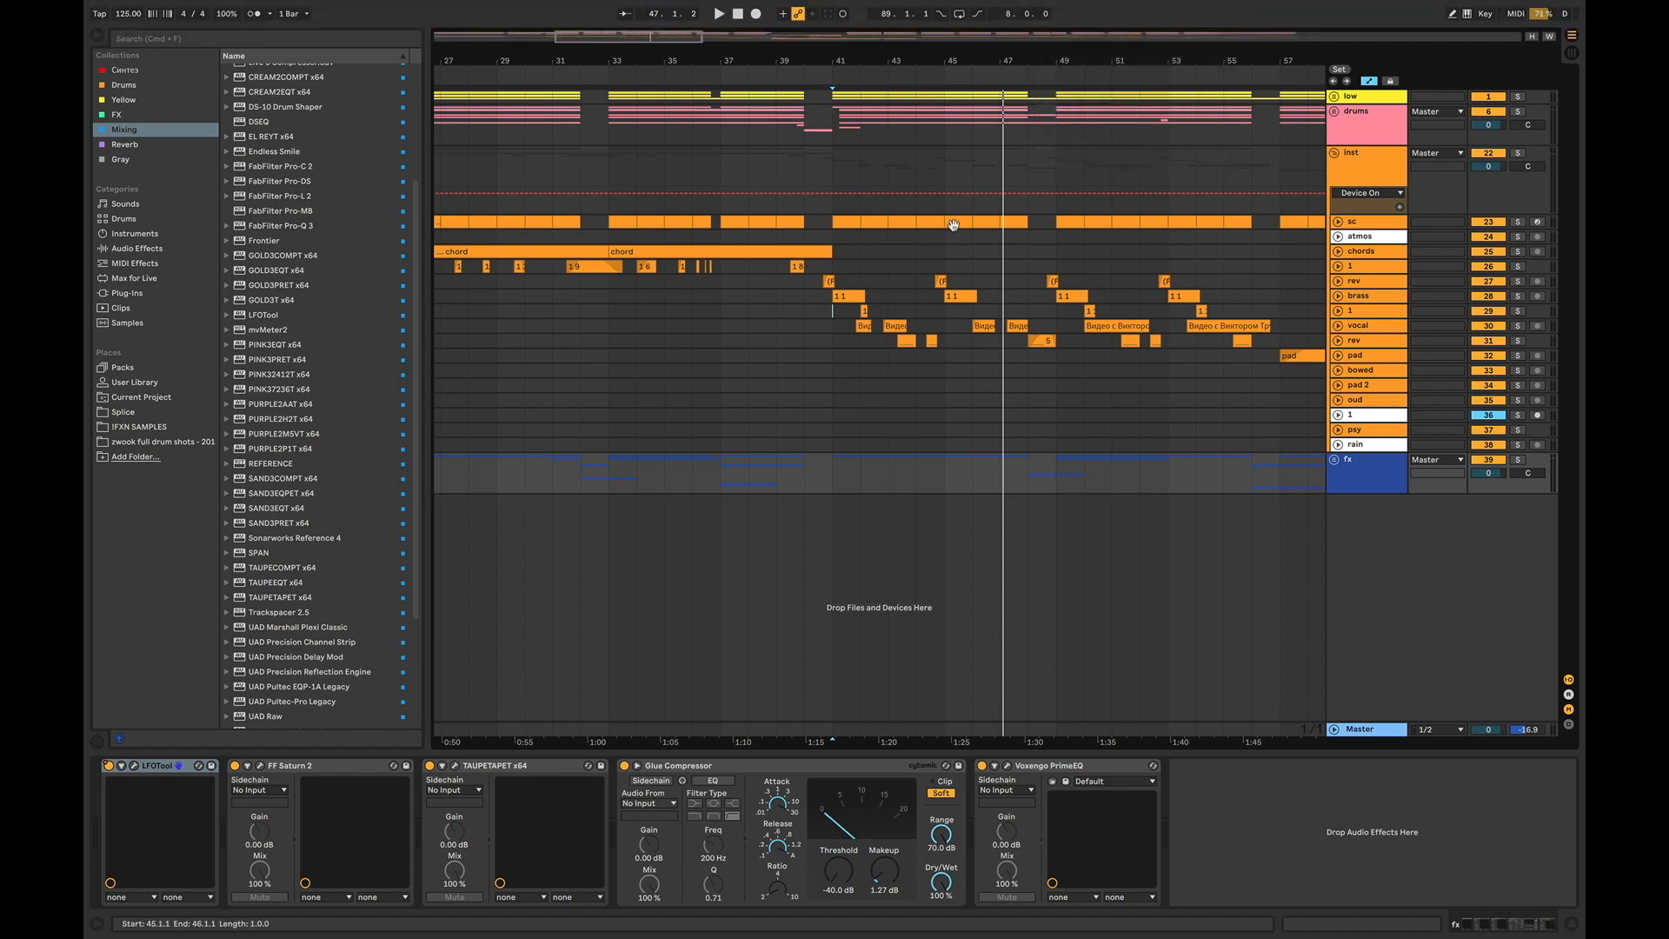